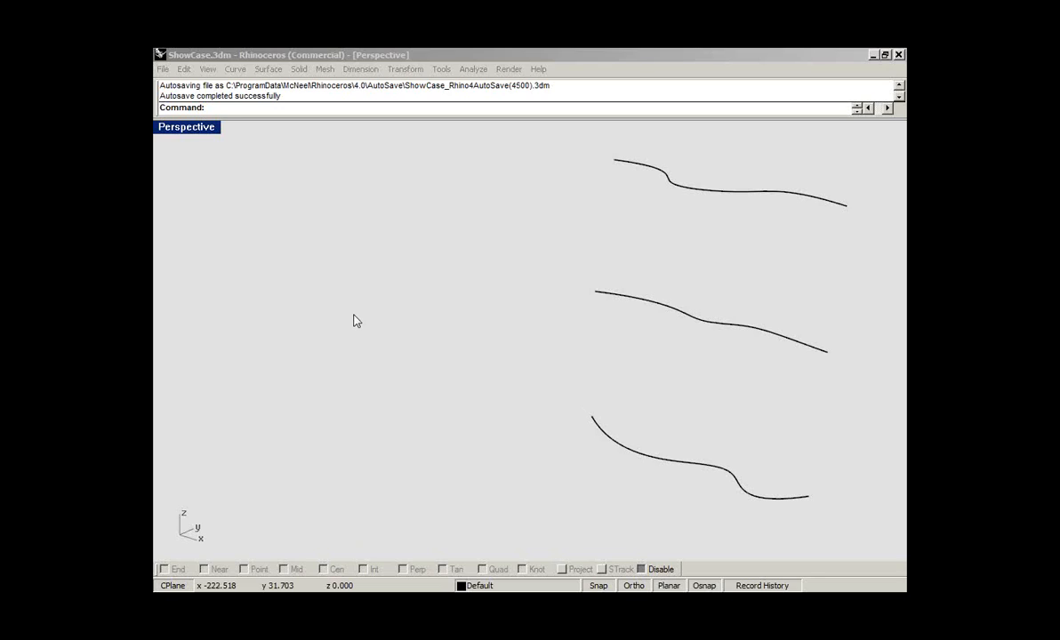
- Launch Grasshopper from Rhino and open the recent ShowCase definition
{"action": "left_click", "coordinate": [423, 311]}
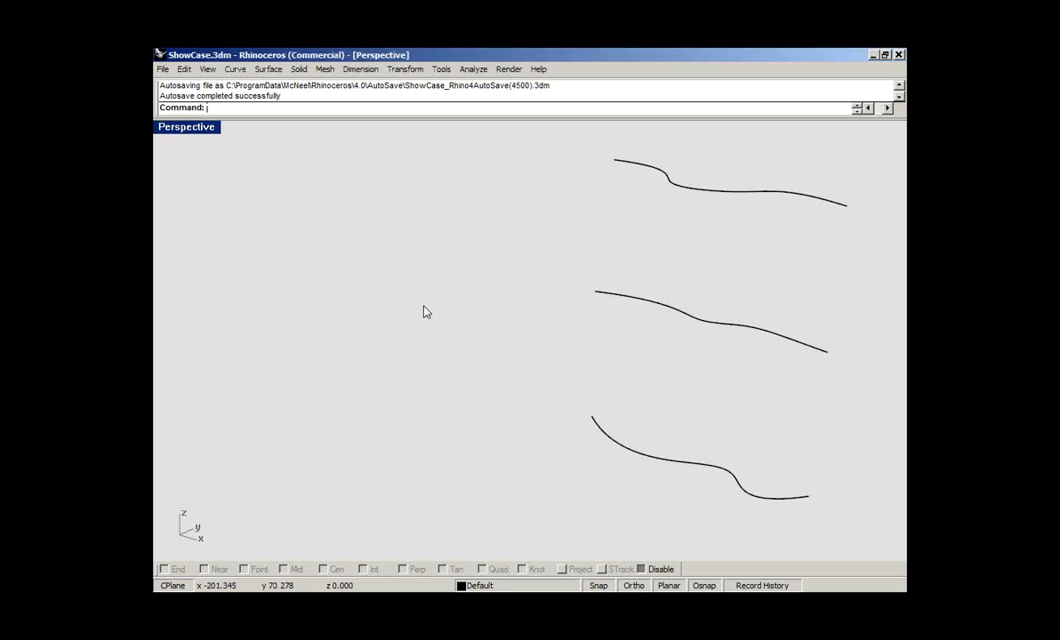
{"action": "type", "text": "Grass"}
{"action": "key", "text": "Return"}
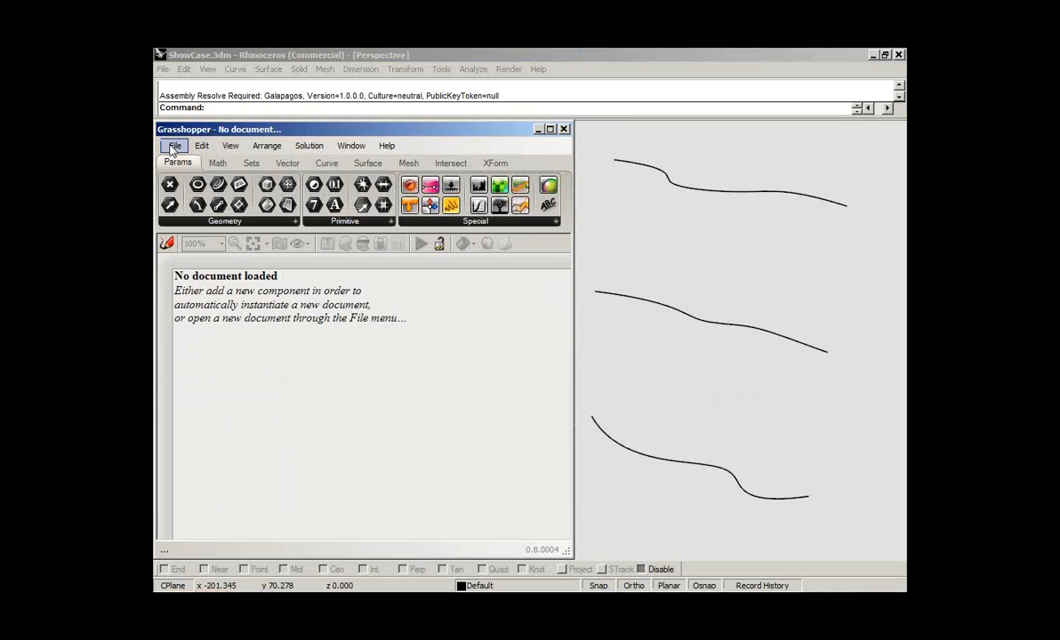
{"action": "left_click", "coordinate": [175, 145]}
{"action": "mouse_move", "coordinate": [267, 198]}
{"action": "left_click", "coordinate": [472, 211]}
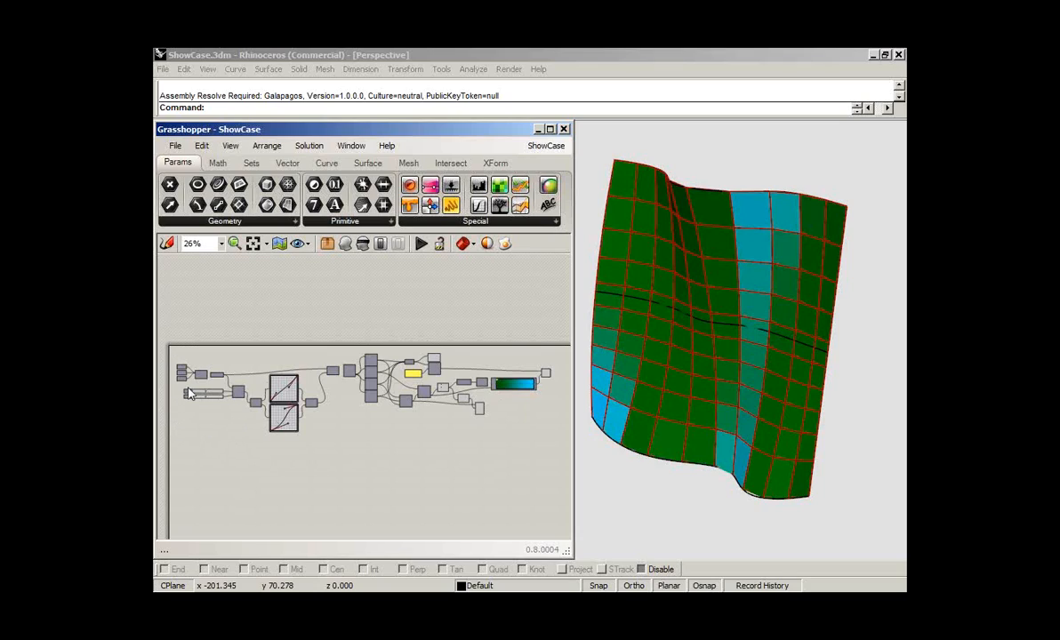
- Adjust the two sliders that control the surface's U and V division counts
{"action": "scroll", "coordinate": [189, 385], "scroll_direction": "up", "scroll_amount": 1}
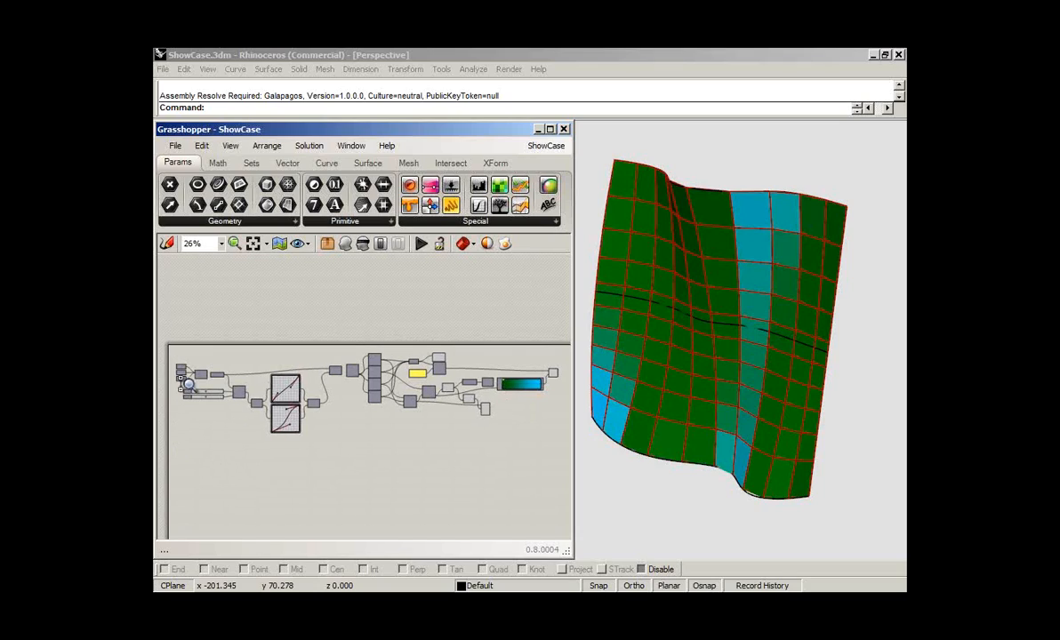
{"action": "scroll", "coordinate": [189, 384], "scroll_direction": "up", "scroll_amount": 3}
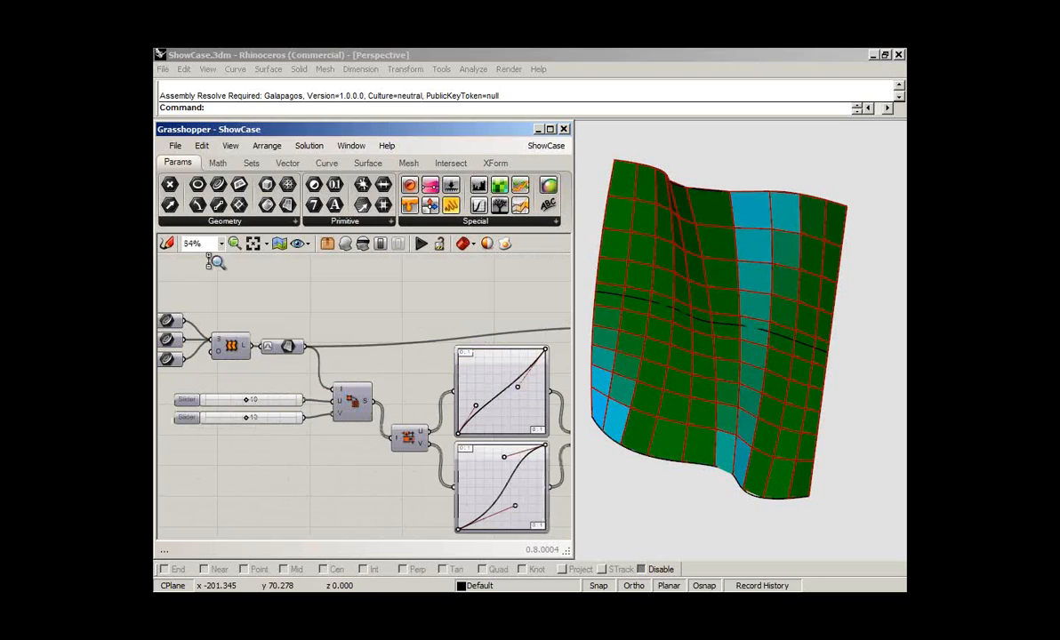
{"action": "scroll", "coordinate": [293, 373], "scroll_direction": "up", "scroll_amount": 3}
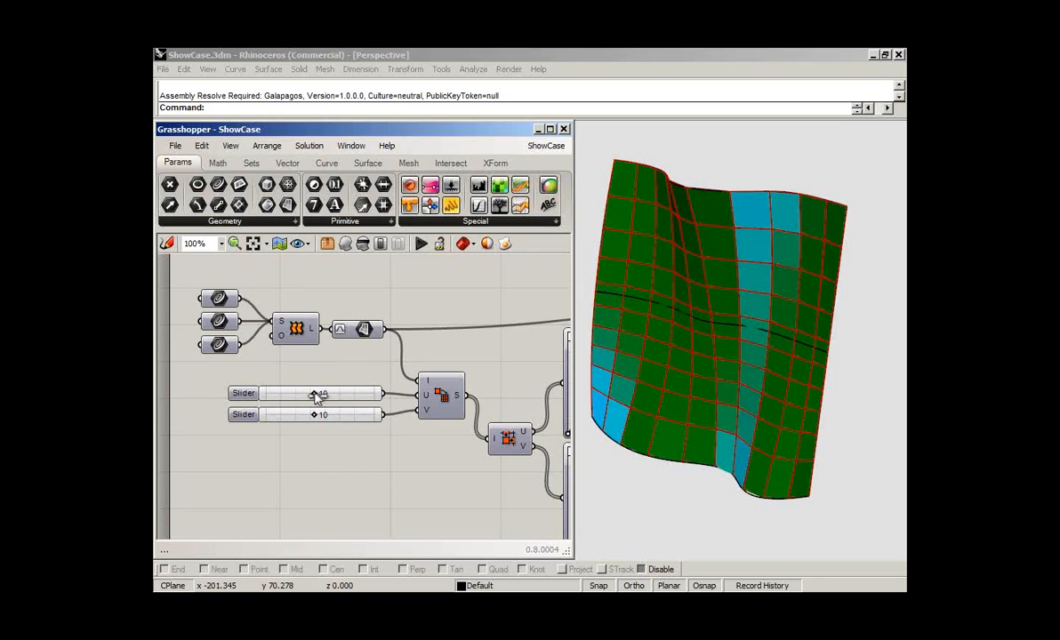
{"action": "left_click_drag", "start_coordinate": [317, 397], "coordinate": [329, 418]}
- Reshape the Bezier curves of both graph mappers by slightly moving each one's upper control handle
{"action": "right_click_drag", "start_coordinate": [327, 417], "coordinate": [376, 373]}
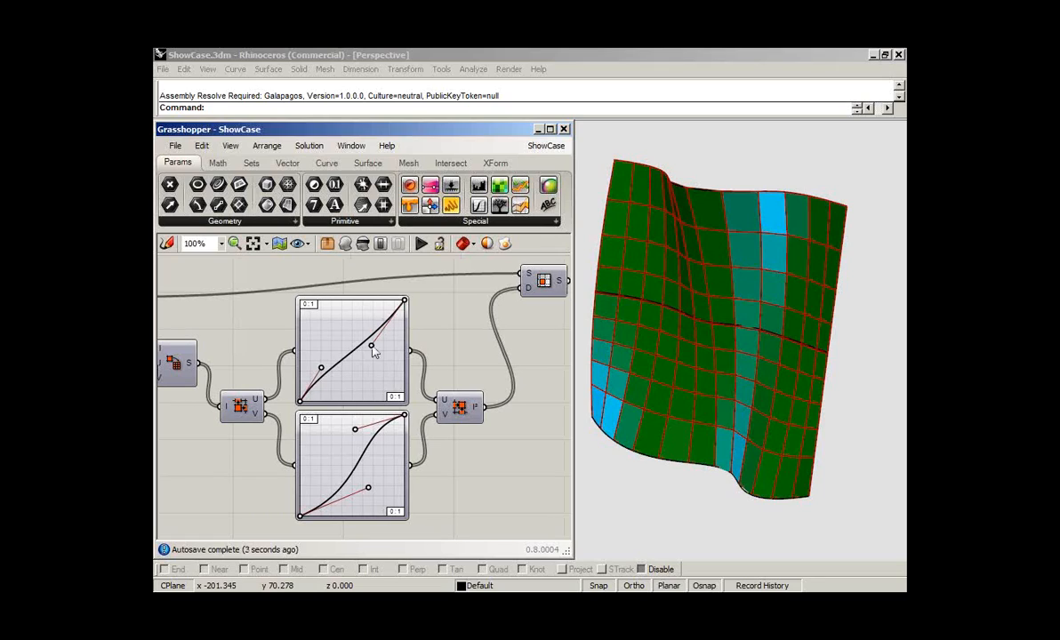
{"action": "mouse_move", "coordinate": [373, 352]}
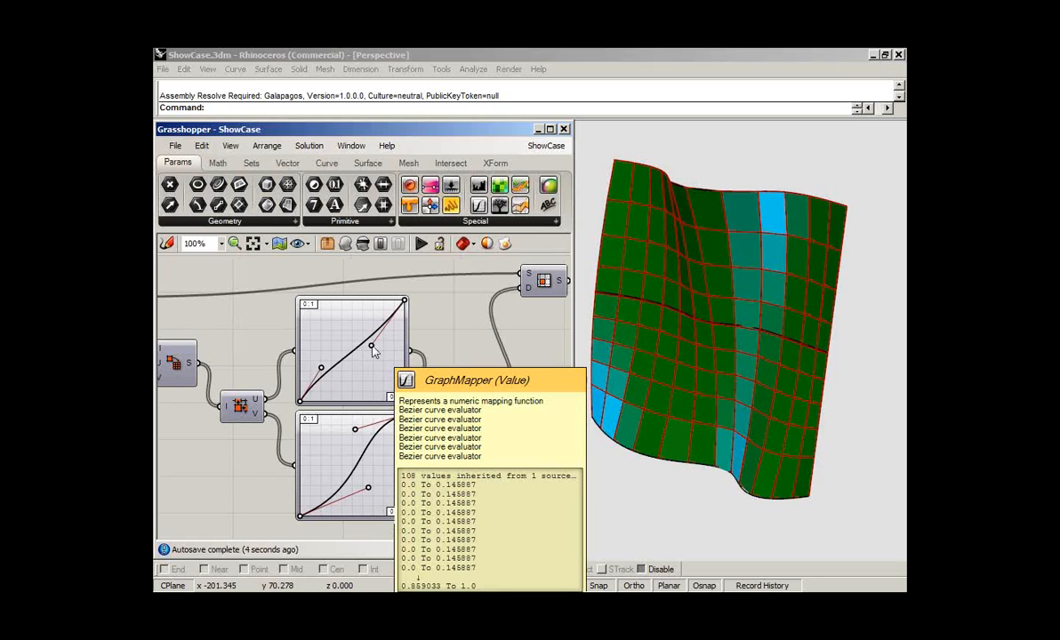
{"action": "mouse_move", "coordinate": [371, 347]}
{"action": "left_mouse_down"}
{"action": "mouse_move", "coordinate": [363, 355]}
{"action": "mouse_move", "coordinate": [337, 329]}
{"action": "mouse_move", "coordinate": [405, 367]}
{"action": "mouse_move", "coordinate": [377, 351]}
{"action": "left_mouse_up"}
{"action": "mouse_move", "coordinate": [358, 433]}
{"action": "left_mouse_down"}
{"action": "mouse_move", "coordinate": [365, 444]}
{"action": "mouse_move", "coordinate": [361, 436]}
{"action": "left_mouse_up"}
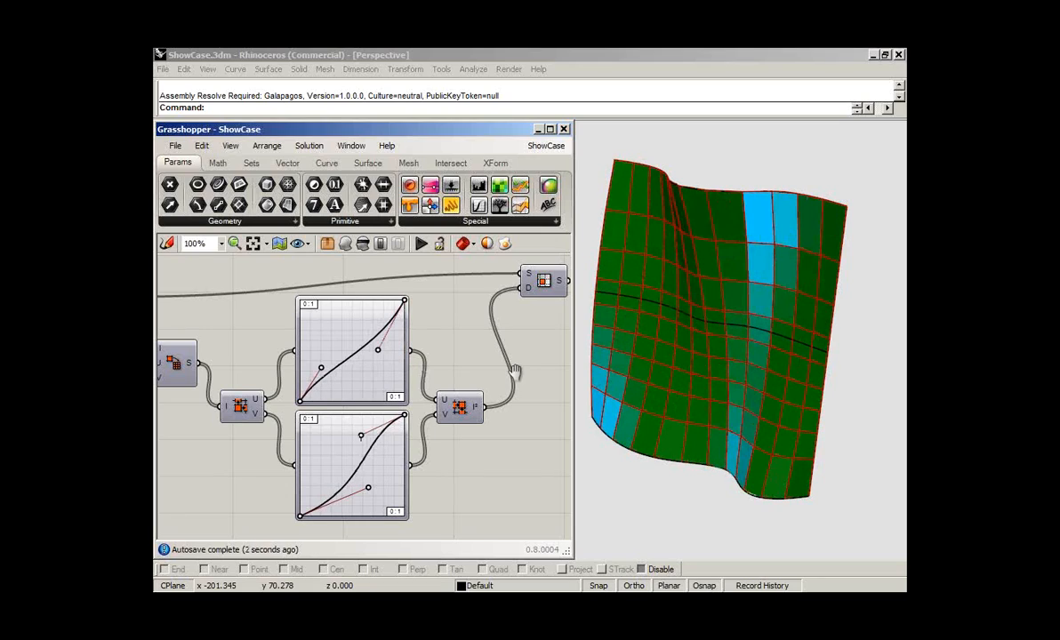
- Apply the green-yellow-red preset to the Gradient component and position its yellow grip at about the middle
{"action": "right_click_drag", "start_coordinate": [514, 372], "coordinate": [341, 405]}
{"action": "left_click", "coordinate": [762, 356]}
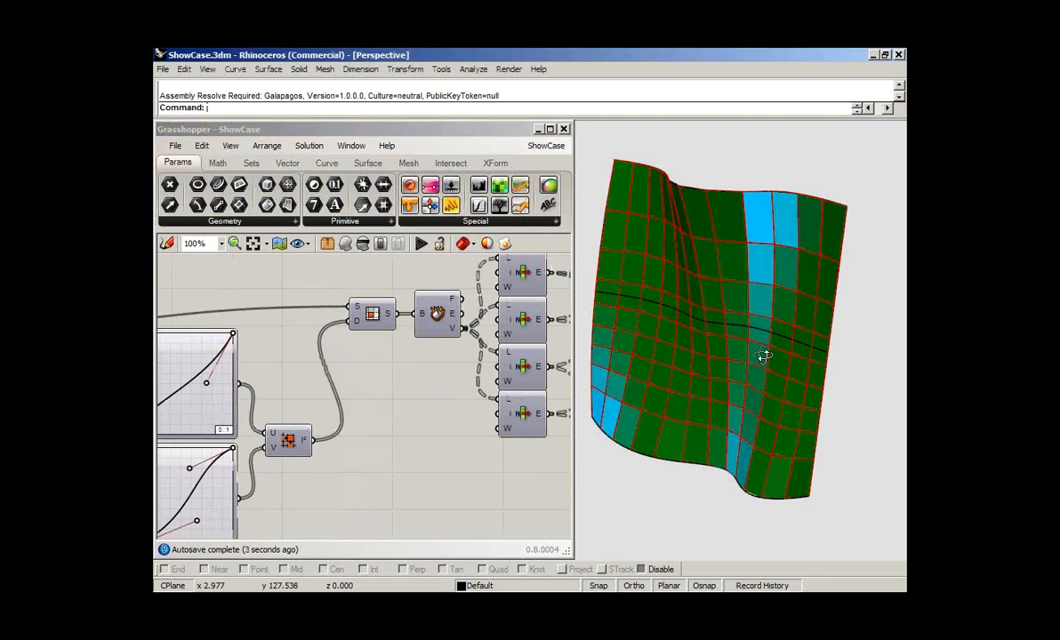
{"action": "right_click_drag", "start_coordinate": [489, 365], "coordinate": [459, 402]}
{"action": "mouse_move", "coordinate": [449, 403]}
{"action": "left_mouse_down"}
{"action": "mouse_move", "coordinate": [325, 410]}
{"action": "mouse_move", "coordinate": [436, 411]}
{"action": "left_mouse_up"}
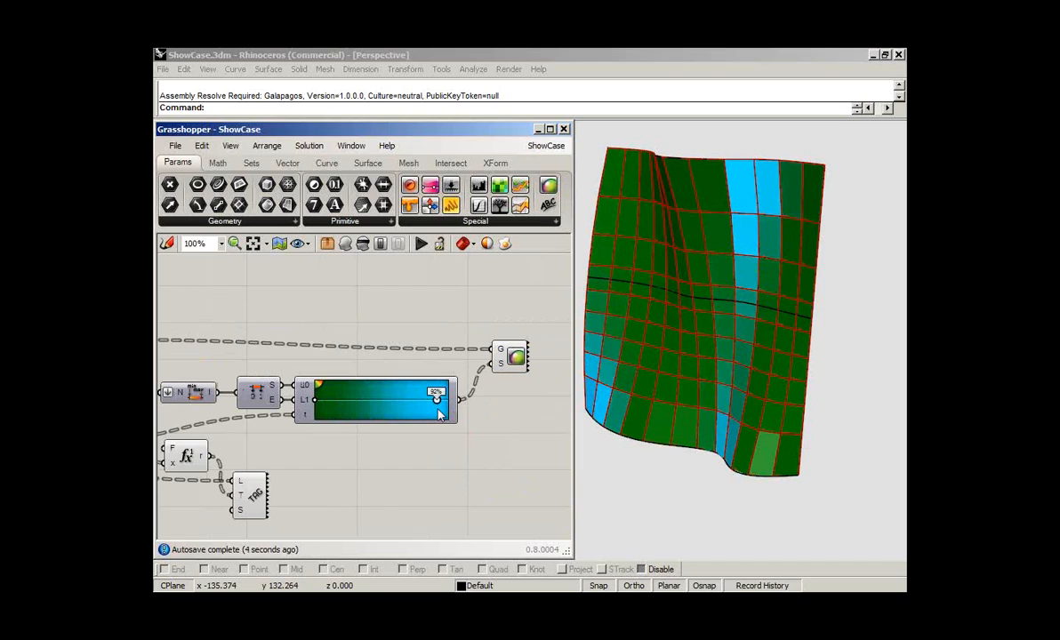
{"action": "right_click", "coordinate": [383, 394]}
{"action": "mouse_move", "coordinate": [449, 477]}
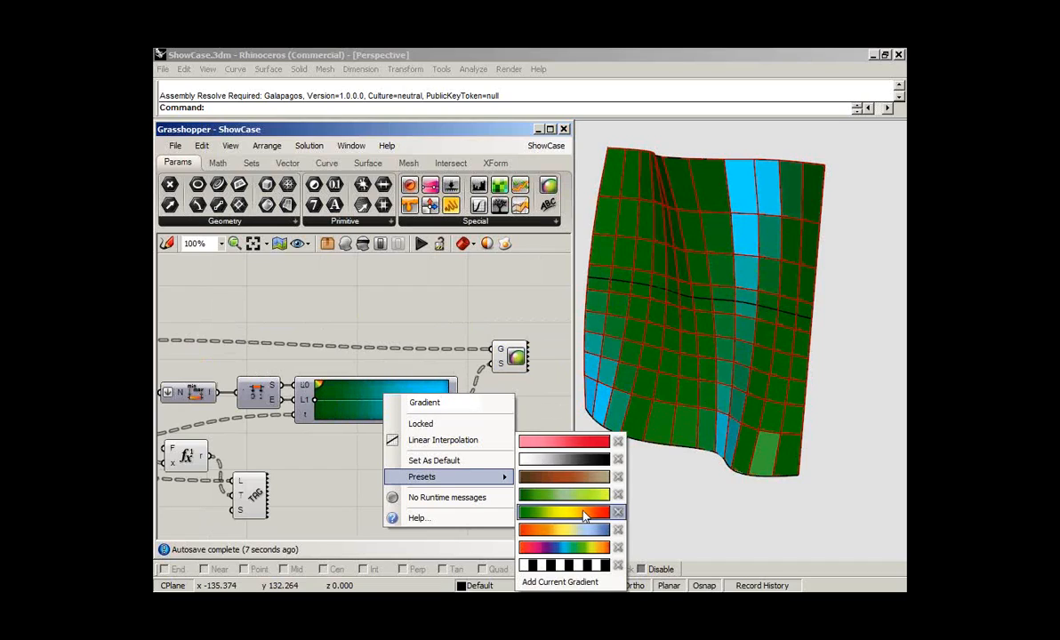
{"action": "left_click", "coordinate": [569, 512]}
{"action": "mouse_move", "coordinate": [377, 402]}
{"action": "left_mouse_down"}
{"action": "mouse_move", "coordinate": [363, 402]}
{"action": "mouse_move", "coordinate": [380, 409]}
{"action": "left_mouse_up"}
- Examine the length labels in metres and the gradient colours on the surface panels up close and as a whole
{"action": "scroll", "coordinate": [773, 343], "scroll_direction": "up", "scroll_amount": 10}
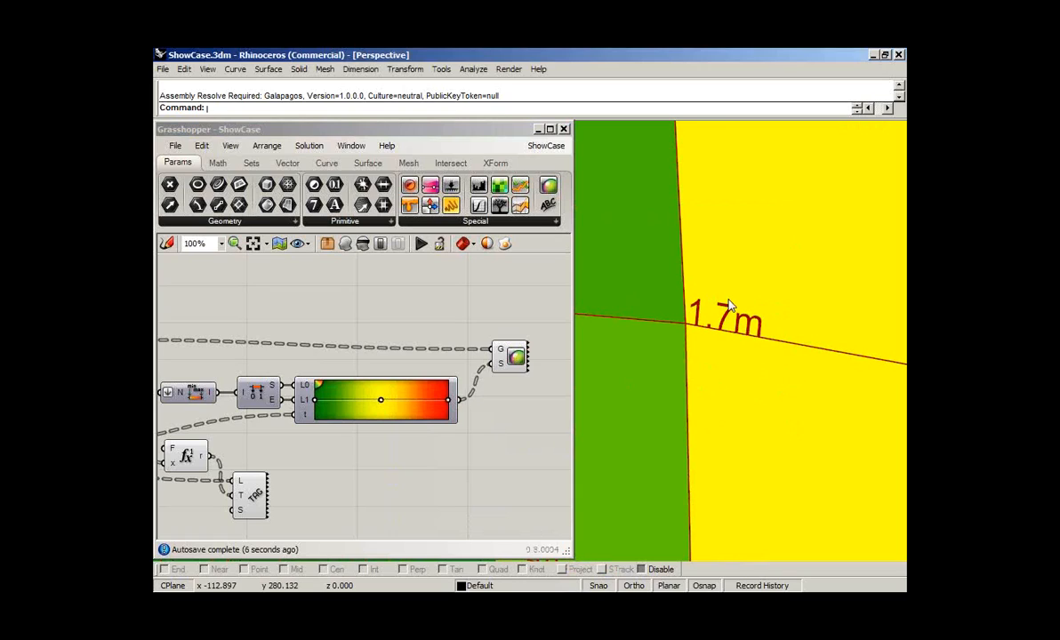
{"action": "scroll", "coordinate": [729, 307], "scroll_direction": "down", "scroll_amount": 2}
{"action": "scroll", "coordinate": [730, 320], "scroll_direction": "down", "scroll_amount": 5}
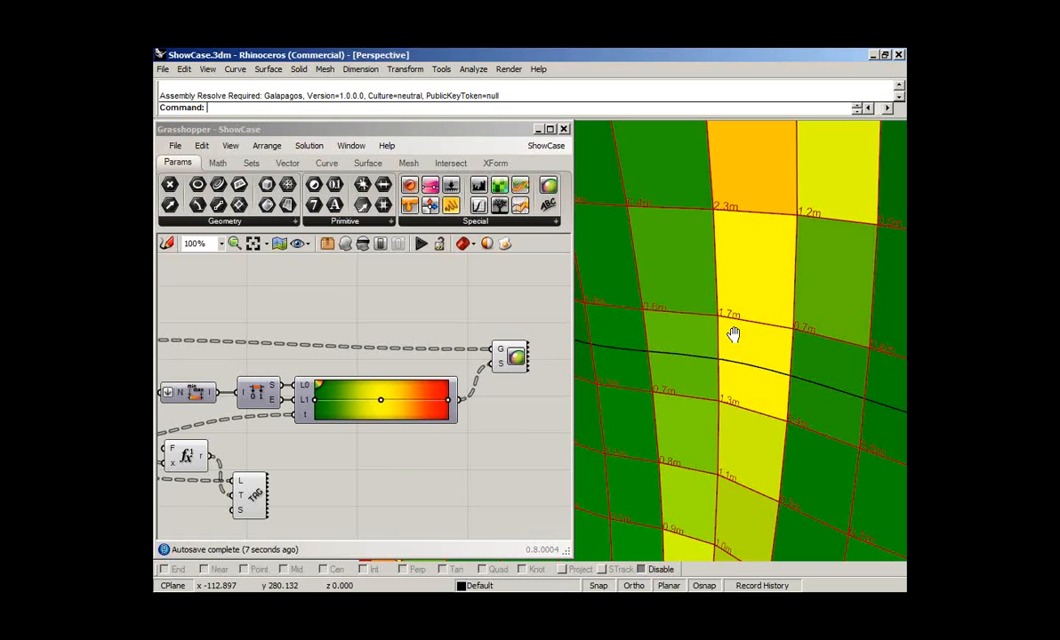
{"action": "right_click_drag", "start_coordinate": [734, 334], "coordinate": [839, 366], "text": "shift"}
{"action": "scroll", "coordinate": [696, 237], "scroll_direction": "up", "scroll_amount": 2}
{"action": "scroll", "coordinate": [674, 234], "scroll_direction": "up", "scroll_amount": 1}
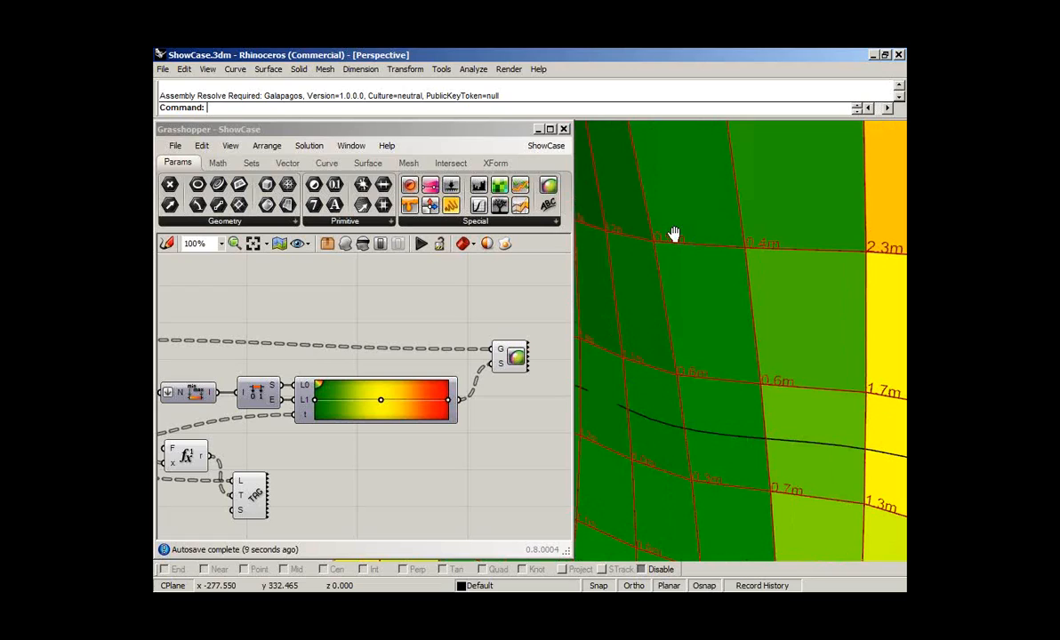
{"action": "right_click_drag", "start_coordinate": [674, 234], "coordinate": [731, 289], "text": "shift"}
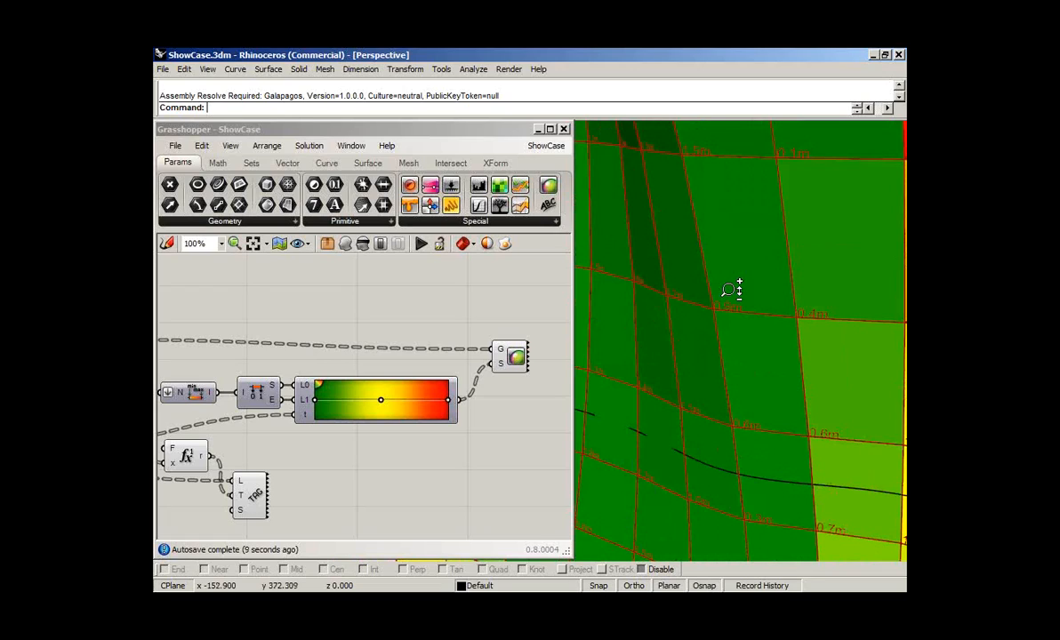
{"action": "scroll", "coordinate": [732, 290], "scroll_direction": "down", "scroll_amount": 8}
{"action": "scroll", "coordinate": [776, 226], "scroll_direction": "up", "scroll_amount": 12}
{"action": "scroll", "coordinate": [734, 303], "scroll_direction": "down", "scroll_amount": 1}
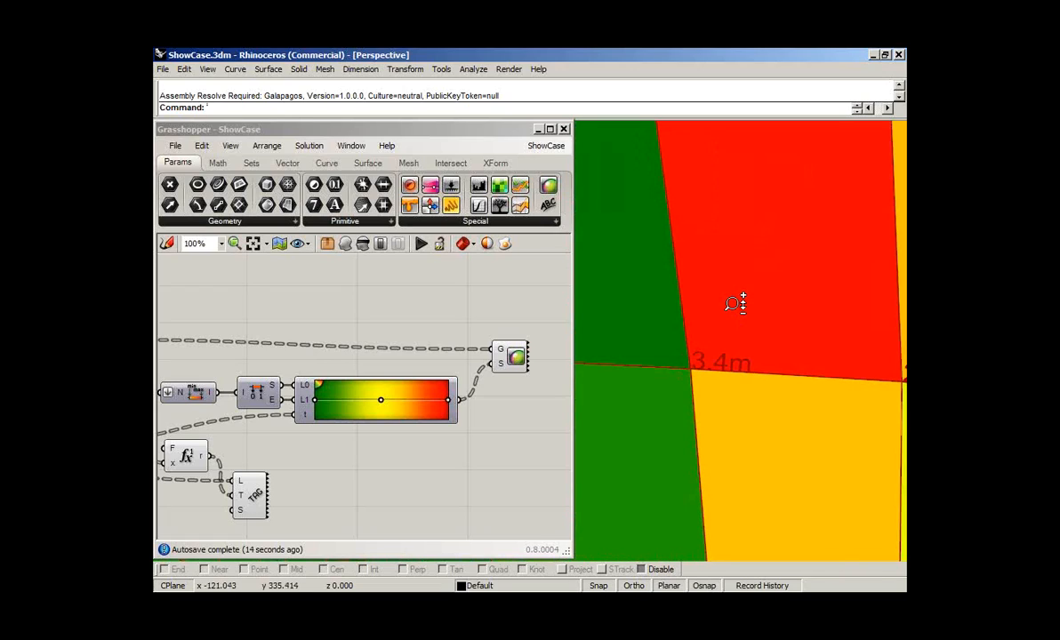
{"action": "scroll", "coordinate": [735, 303], "scroll_direction": "down", "scroll_amount": 6}
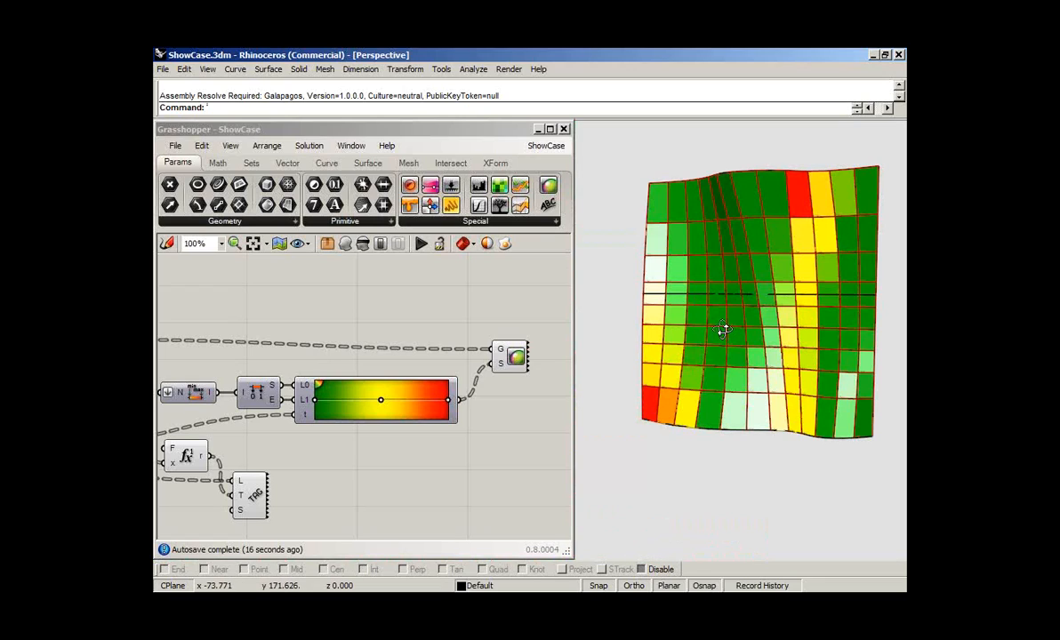
{"action": "right_click_drag", "start_coordinate": [723, 329], "coordinate": [693, 322]}
- Bring the first half of the definition into view and shift the floating Grasshopper window slightly inward over the Rhino viewport
{"action": "scroll", "coordinate": [352, 403], "scroll_direction": "down", "scroll_amount": 4}
{"action": "right_click_drag", "start_coordinate": [352, 403], "coordinate": [411, 392]}
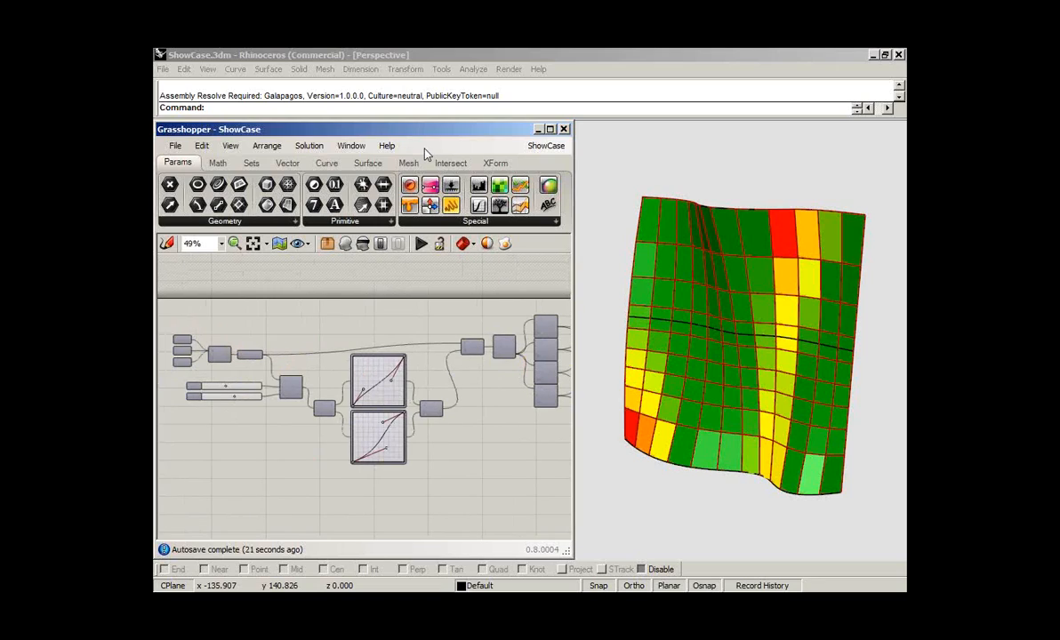
{"action": "left_click_drag", "start_coordinate": [418, 129], "coordinate": [427, 131]}
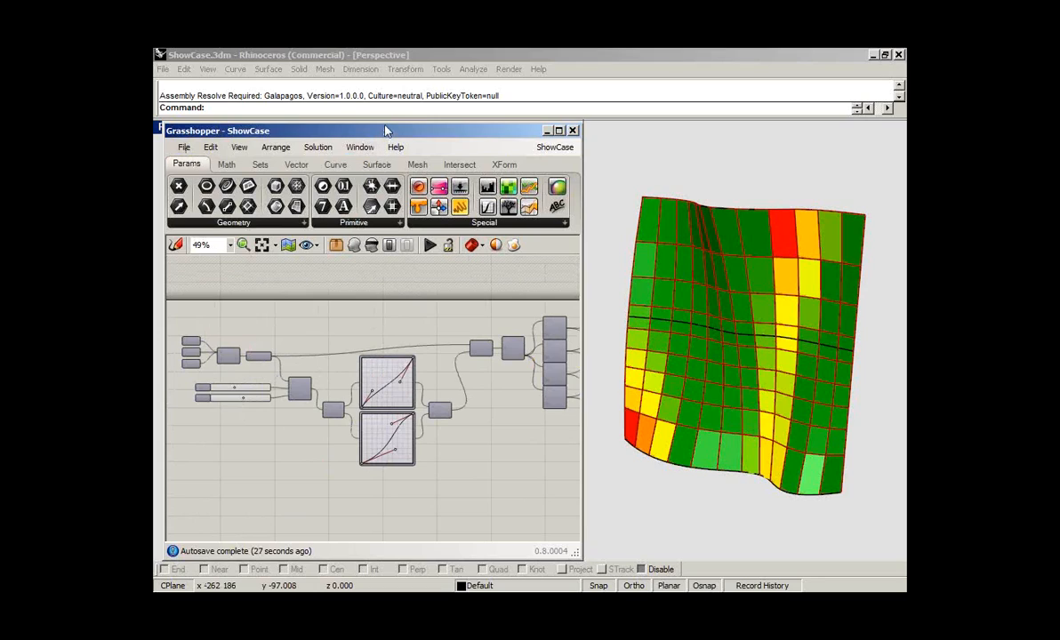
{"action": "left_click_drag", "start_coordinate": [386, 131], "coordinate": [402, 131]}
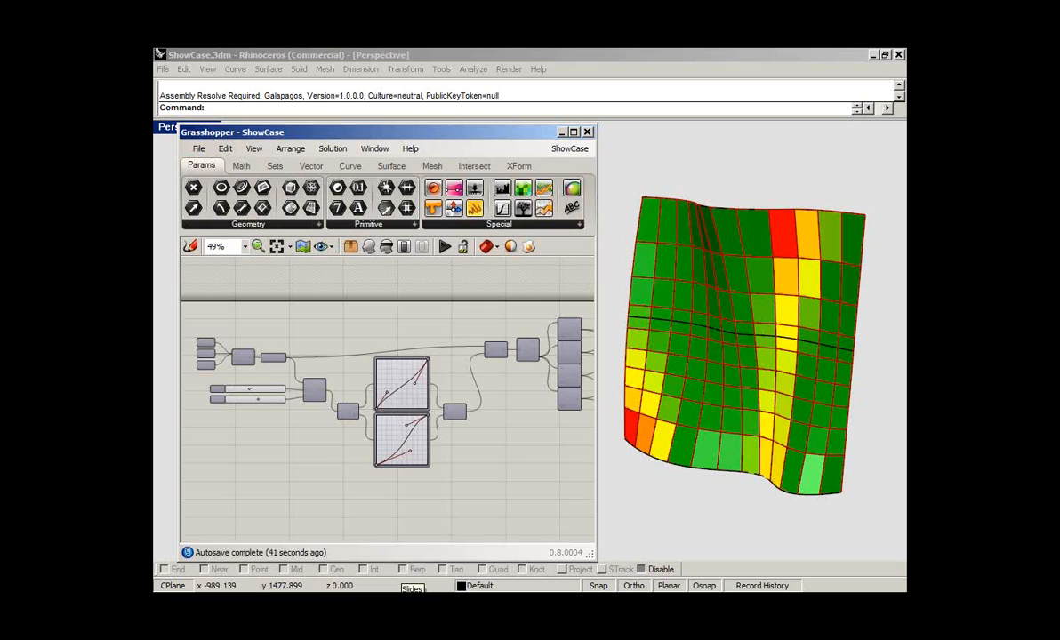
- Switch to the file explorer's Slides folder and point out the ShowCase.ghx file
{"action": "key", "text": "alt+Tab"}
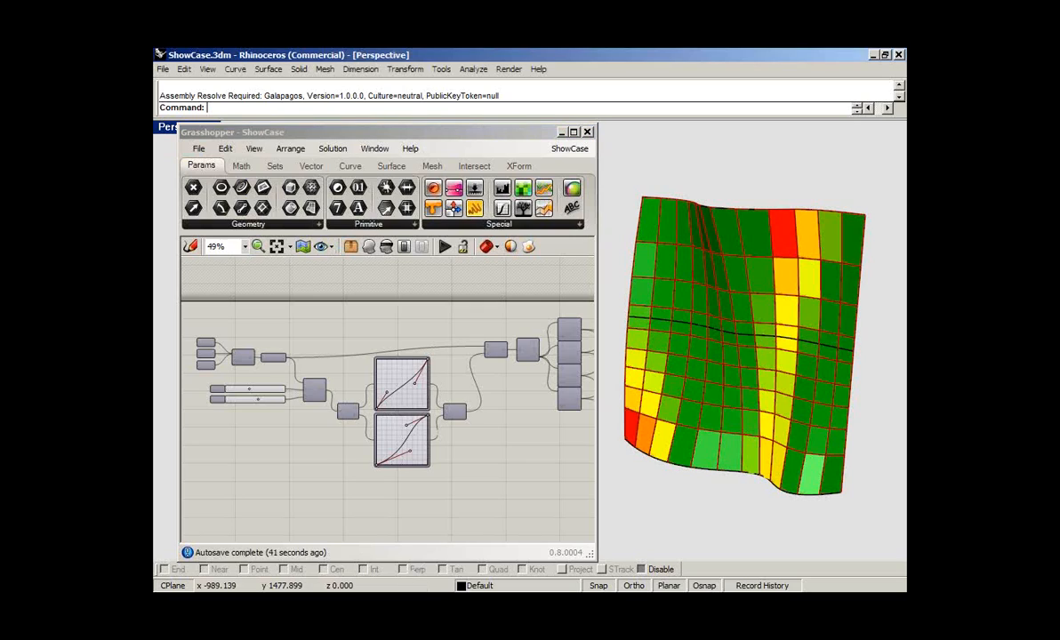
{"action": "key", "text": "alt+Tab"}
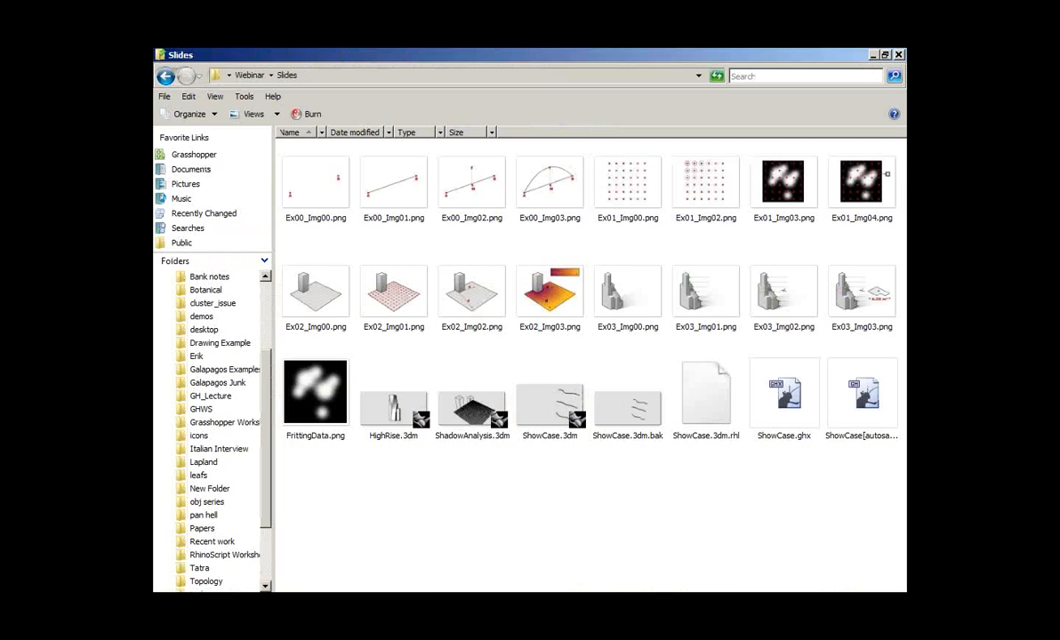
{"action": "left_click", "coordinate": [786, 396]}
{"action": "left_click", "coordinate": [835, 469]}
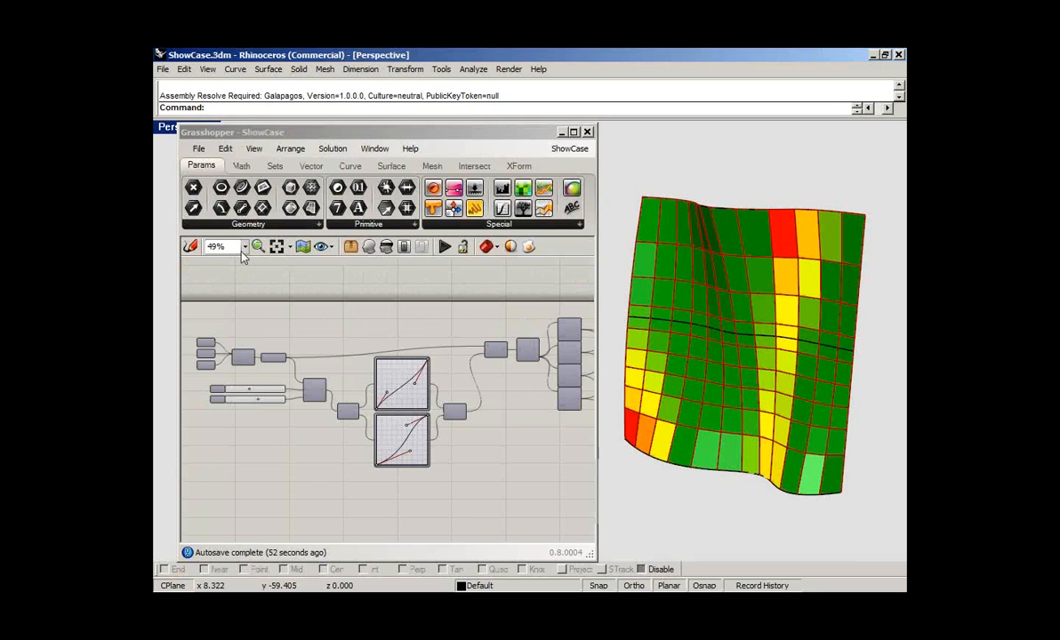
- View the file commands and the list of recent definitions in Grasshopper without opening anything
{"action": "left_click", "coordinate": [198, 149]}
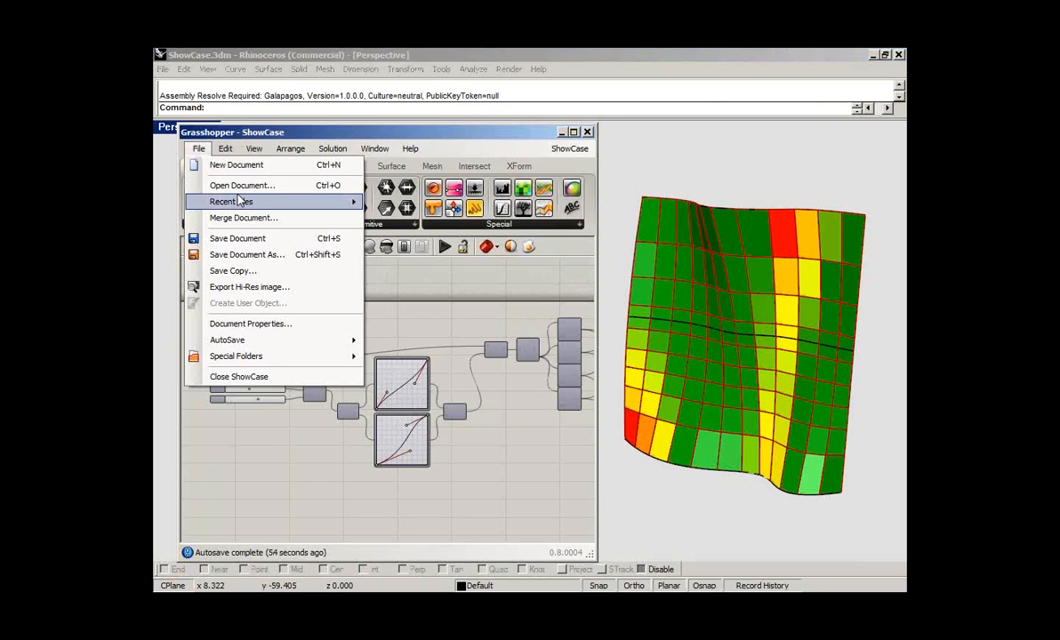
{"action": "mouse_move", "coordinate": [240, 201]}
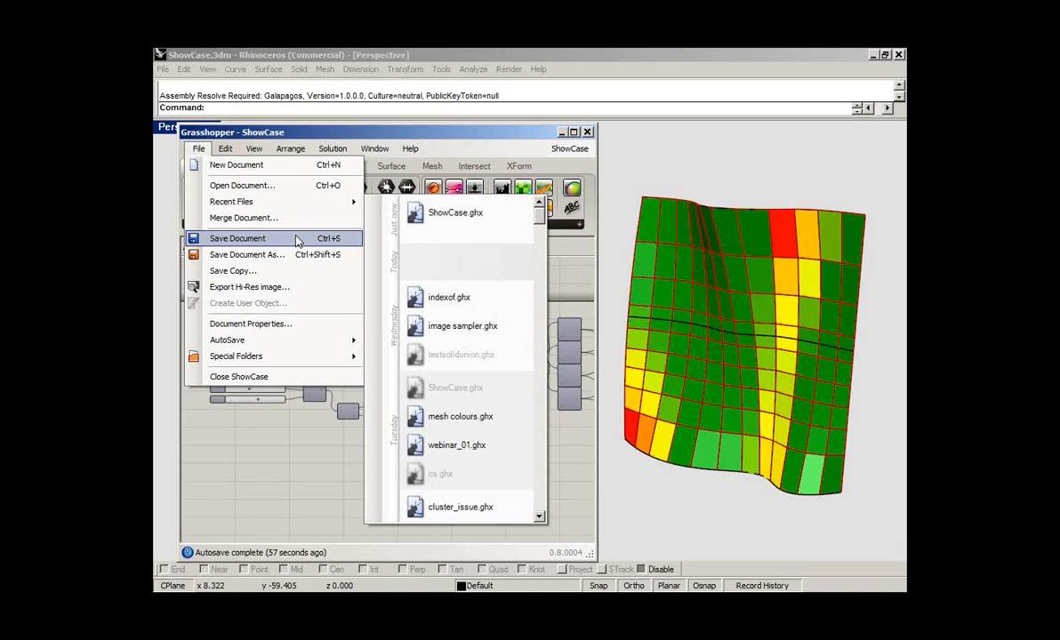
{"action": "left_click", "coordinate": [336, 286]}
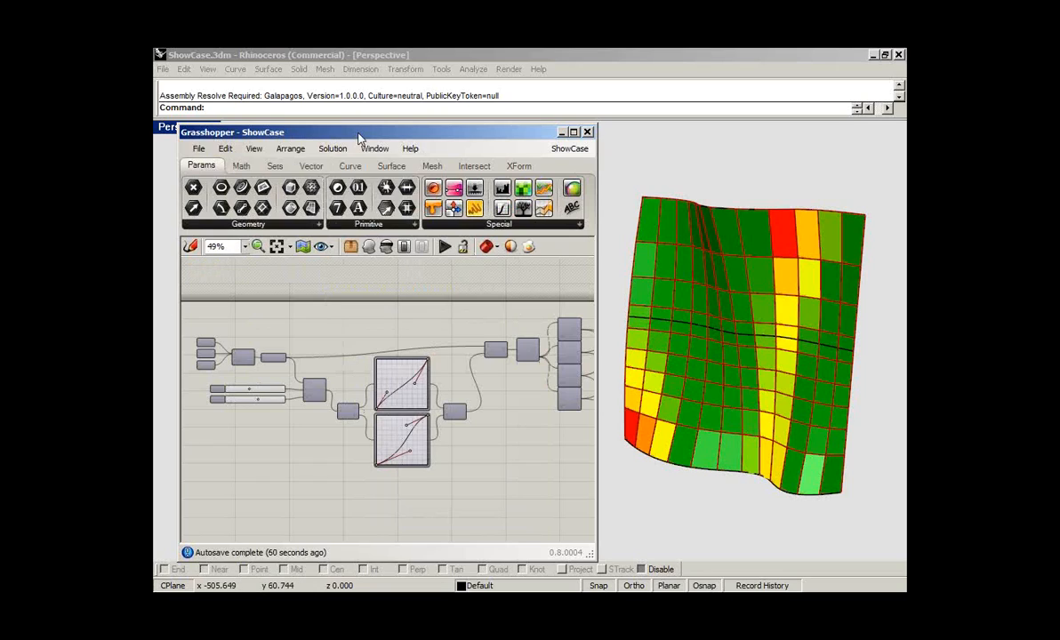
{"action": "left_click_drag", "start_coordinate": [359, 138], "coordinate": [358, 142]}
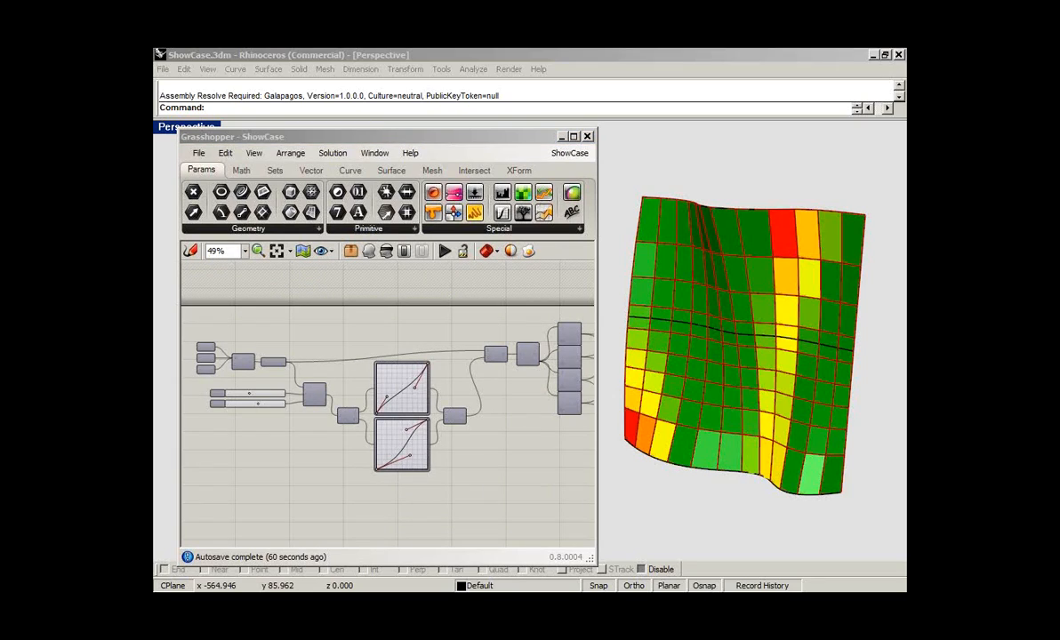
{"action": "mouse_move", "coordinate": [319, 272]}
{"action": "left_mouse_down"}
{"action": "mouse_move", "coordinate": [199, 509]}
{"action": "mouse_move", "coordinate": [398, 532]}
{"action": "mouse_move", "coordinate": [593, 532]}
{"action": "mouse_move", "coordinate": [598, 423]}
{"action": "mouse_move", "coordinate": [366, 267]}
{"action": "mouse_move", "coordinate": [319, 274]}
{"action": "left_mouse_up"}
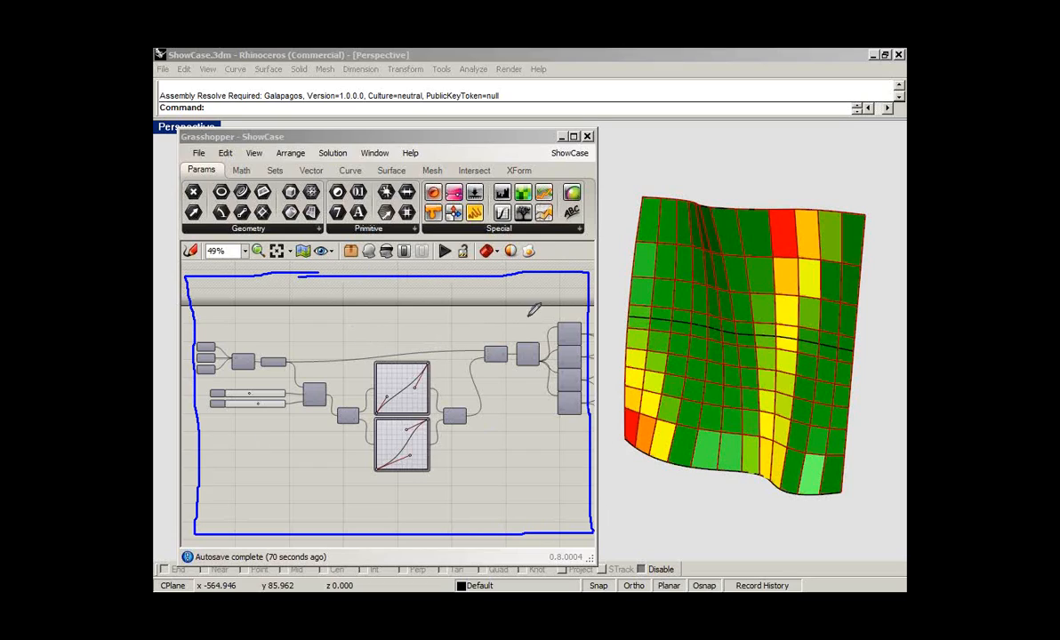
{"action": "key", "text": "Escape"}
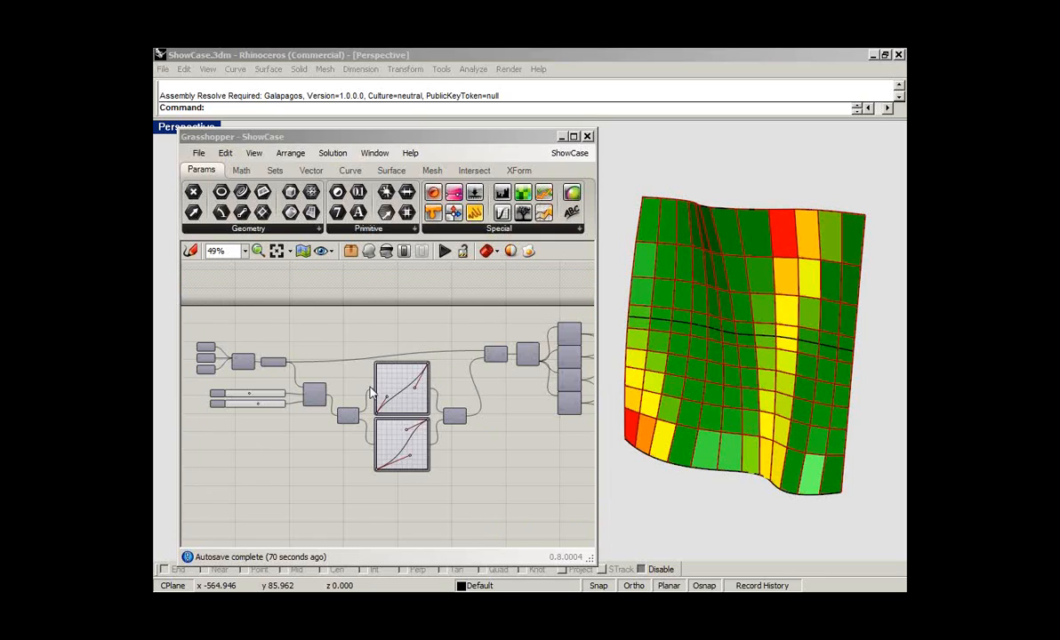
- Inspect the sub-surface component and its connections to the Brep and list item components at different zoom levels
{"action": "right_click_drag", "start_coordinate": [353, 373], "coordinate": [388, 377]}
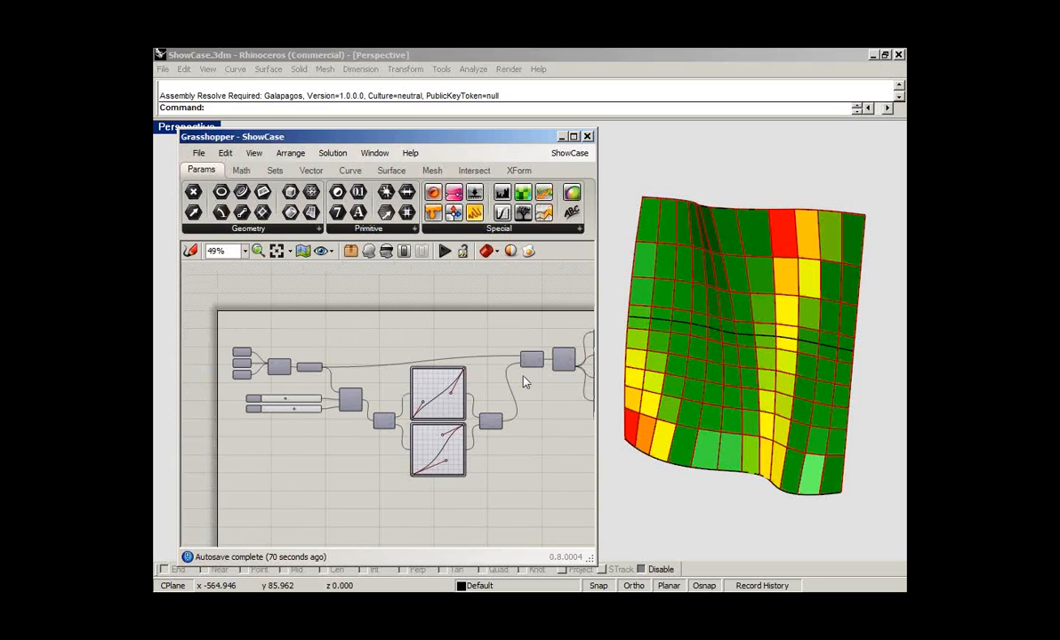
{"action": "right_click_drag", "start_coordinate": [525, 382], "coordinate": [399, 376]}
{"action": "scroll", "coordinate": [398, 376], "scroll_direction": "up", "scroll_amount": 5}
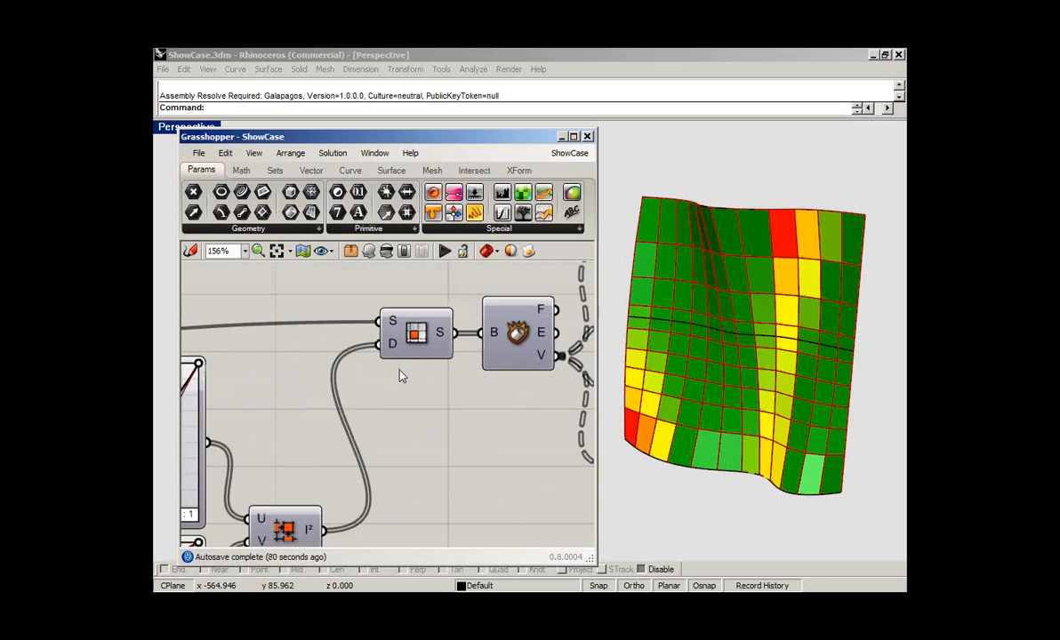
{"action": "scroll", "coordinate": [411, 308], "scroll_direction": "down", "scroll_amount": 1}
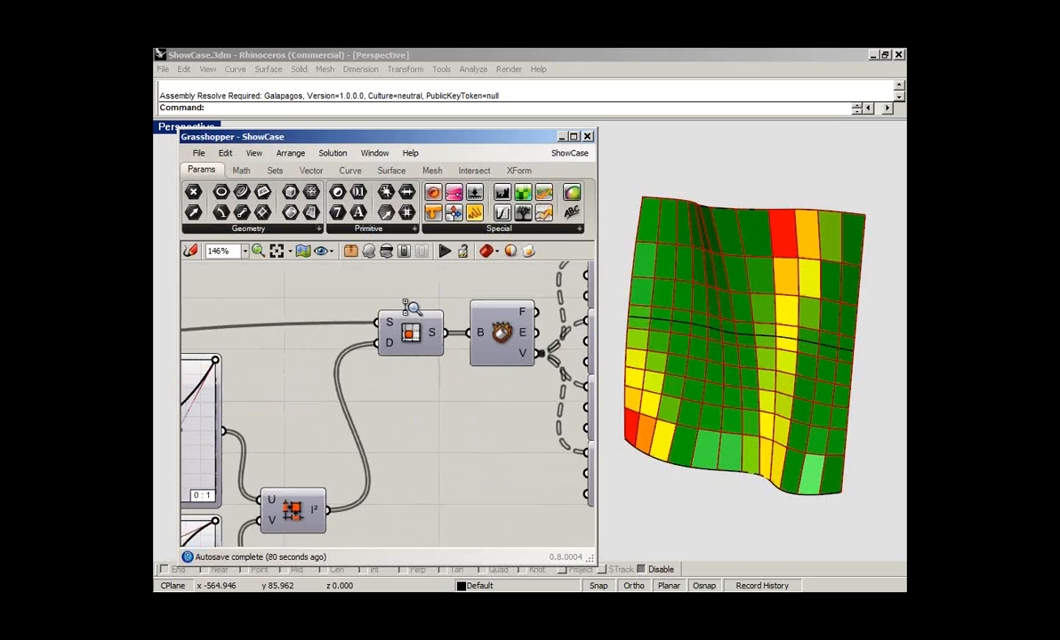
{"action": "scroll", "coordinate": [407, 355], "scroll_direction": "down", "scroll_amount": 4}
{"action": "scroll", "coordinate": [403, 378], "scroll_direction": "up", "scroll_amount": 3}
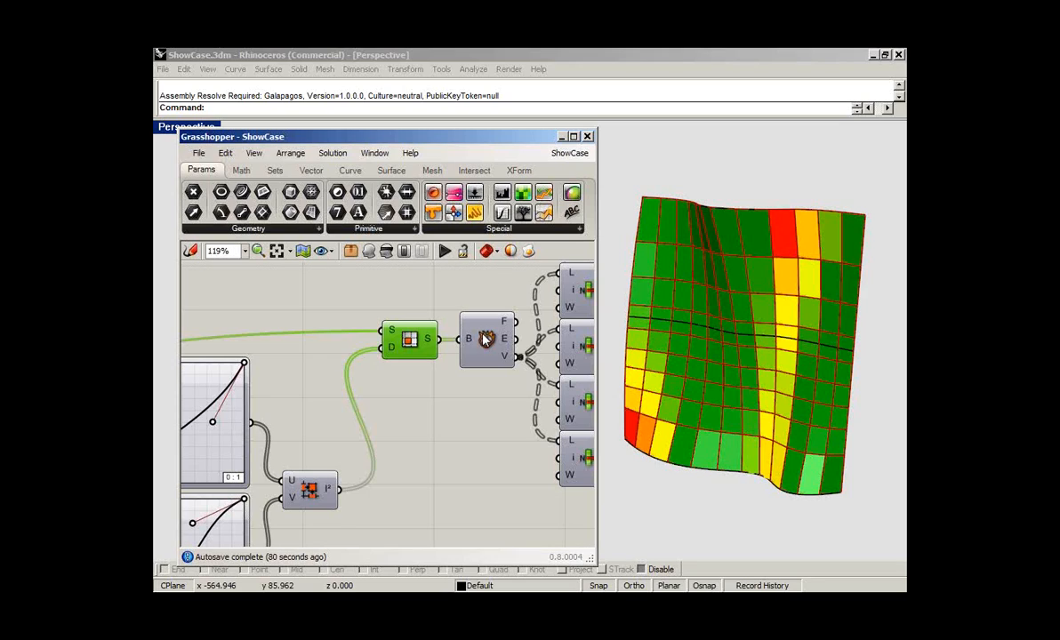
{"action": "scroll", "coordinate": [447, 312], "scroll_direction": "down", "scroll_amount": 3}
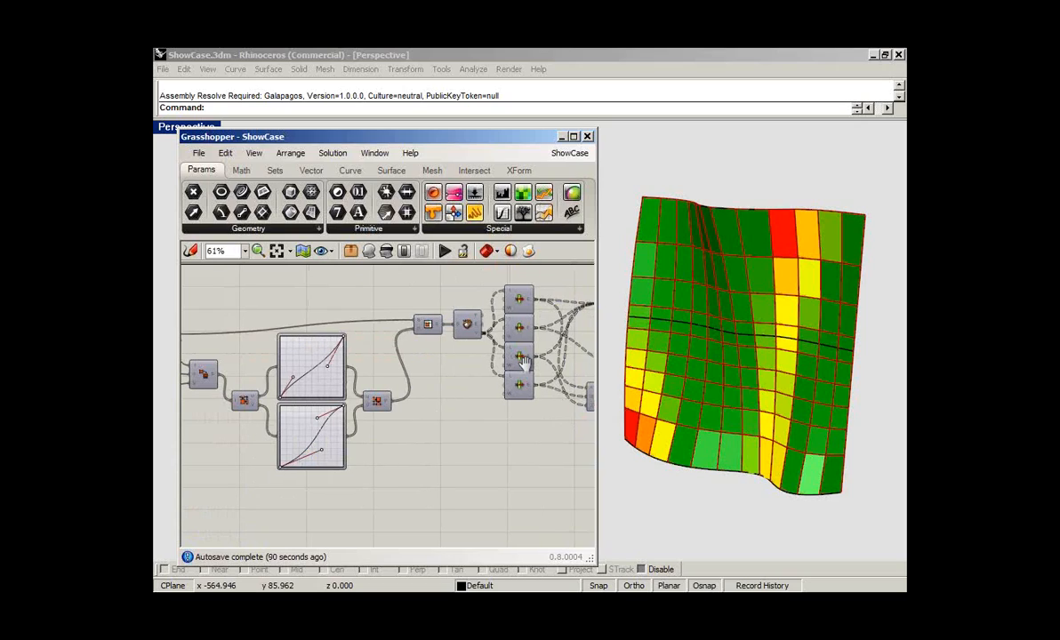
- Point out the canvas toolbar and the row of component categories by outlining them with the annotation pen
{"action": "scroll", "coordinate": [524, 360], "scroll_direction": "down", "scroll_amount": 2}
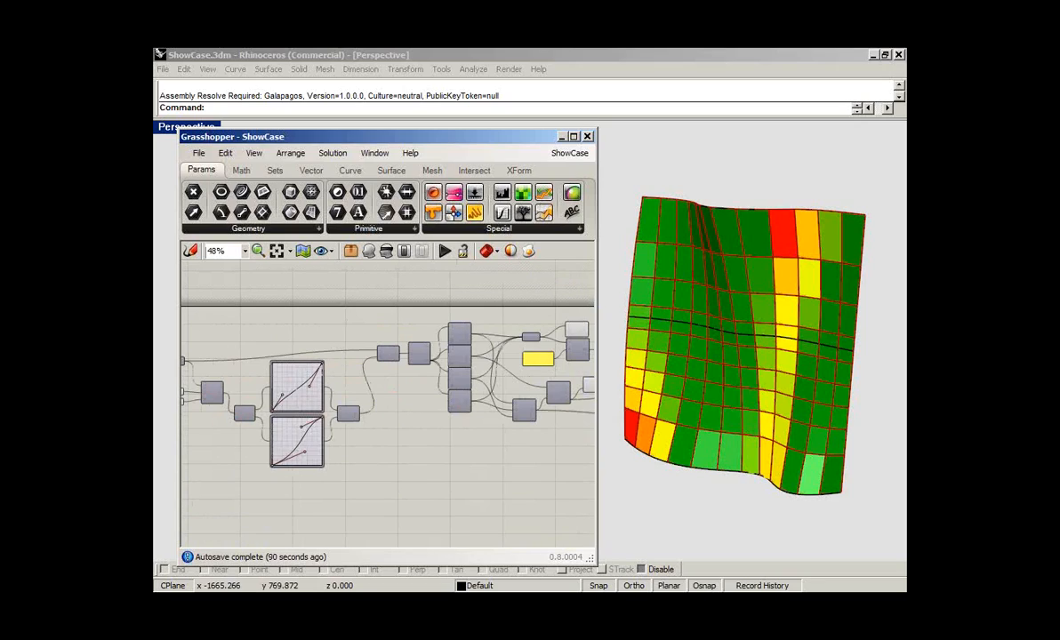
{"action": "mouse_move", "coordinate": [189, 242]}
{"action": "left_mouse_down"}
{"action": "mouse_move", "coordinate": [258, 265]}
{"action": "mouse_move", "coordinate": [445, 265]}
{"action": "mouse_move", "coordinate": [462, 237]}
{"action": "mouse_move", "coordinate": [186, 241]}
{"action": "left_mouse_up"}
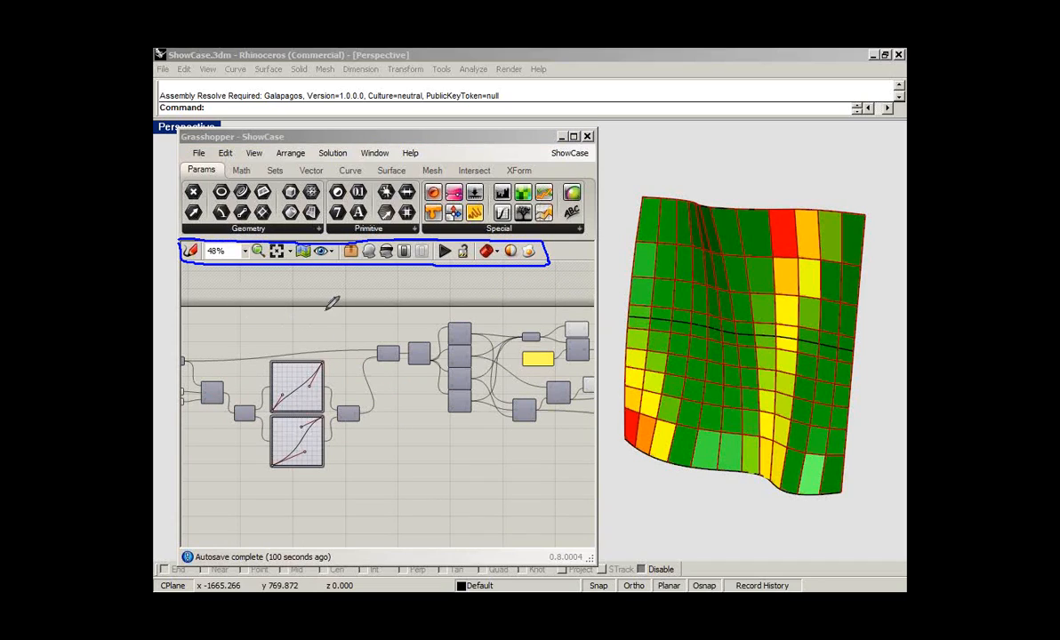
{"action": "mouse_move", "coordinate": [182, 163]}
{"action": "left_mouse_down"}
{"action": "mouse_move", "coordinate": [183, 176]}
{"action": "mouse_move", "coordinate": [366, 178]}
{"action": "left_mouse_up"}
{"action": "mouse_move", "coordinate": [452, 176]}
{"action": "left_mouse_down"}
{"action": "mouse_move", "coordinate": [525, 175]}
{"action": "mouse_move", "coordinate": [536, 163]}
{"action": "left_mouse_up"}
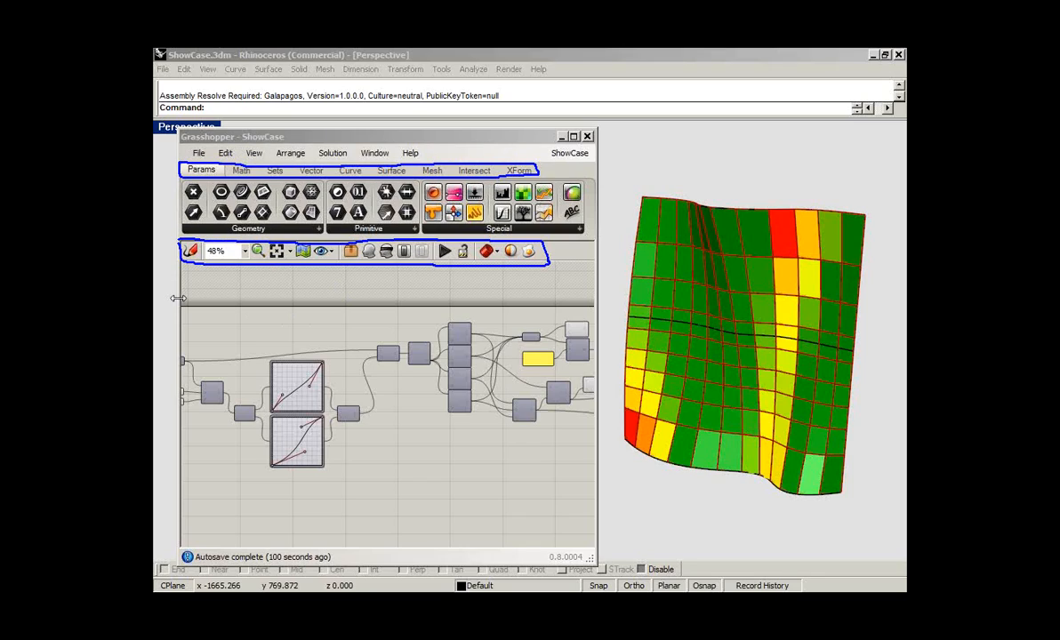
- Browse the Math, Curve, XForm and Intersect component categories
{"action": "left_click", "coordinate": [241, 171]}
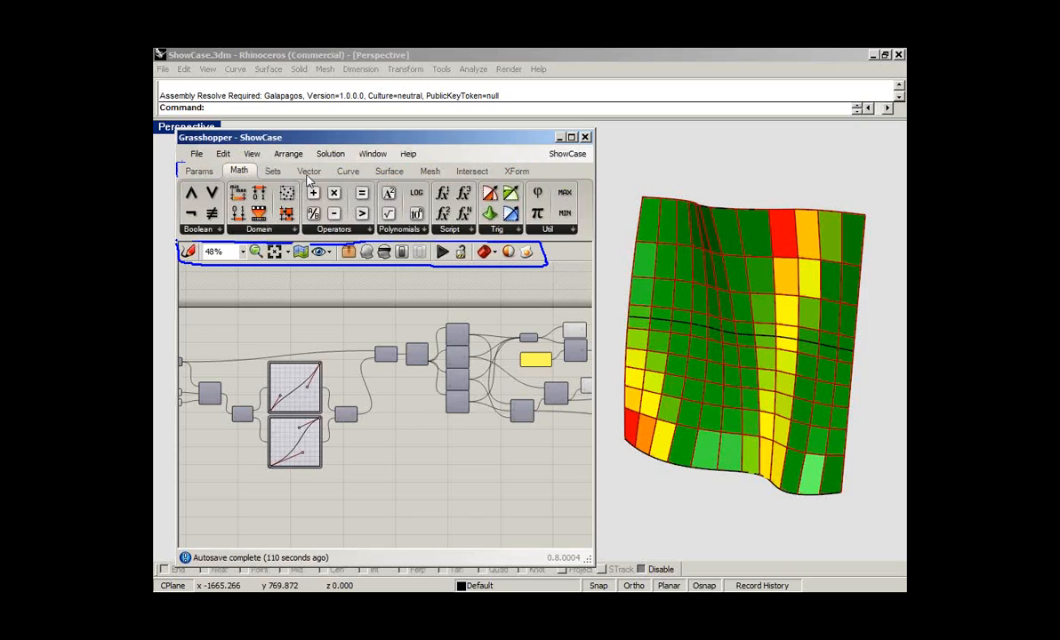
{"action": "left_click", "coordinate": [348, 172]}
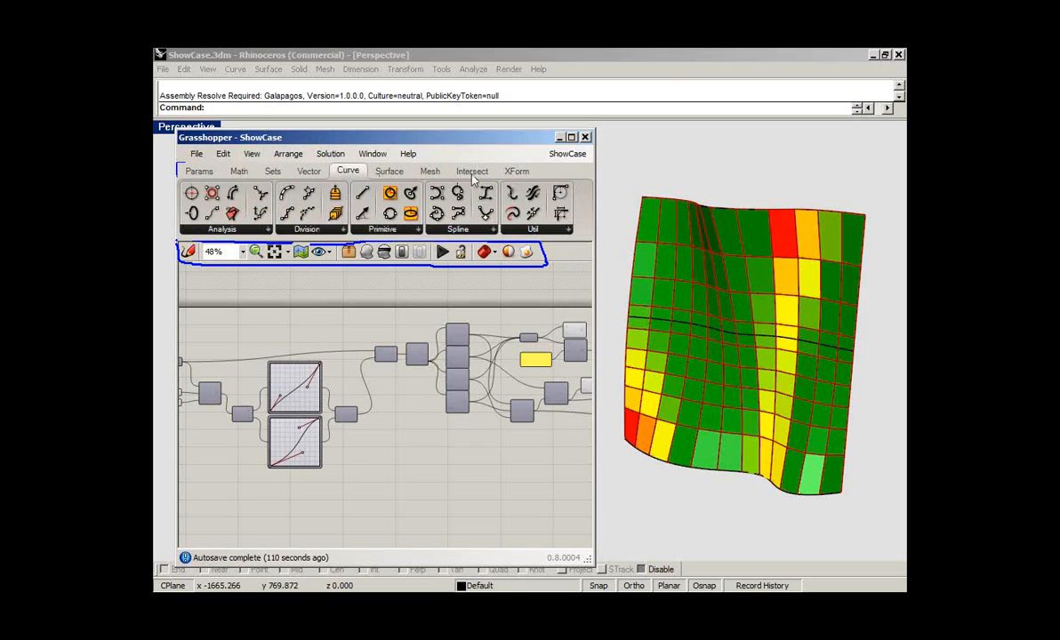
{"action": "left_click", "coordinate": [515, 171]}
{"action": "left_click", "coordinate": [459, 173]}
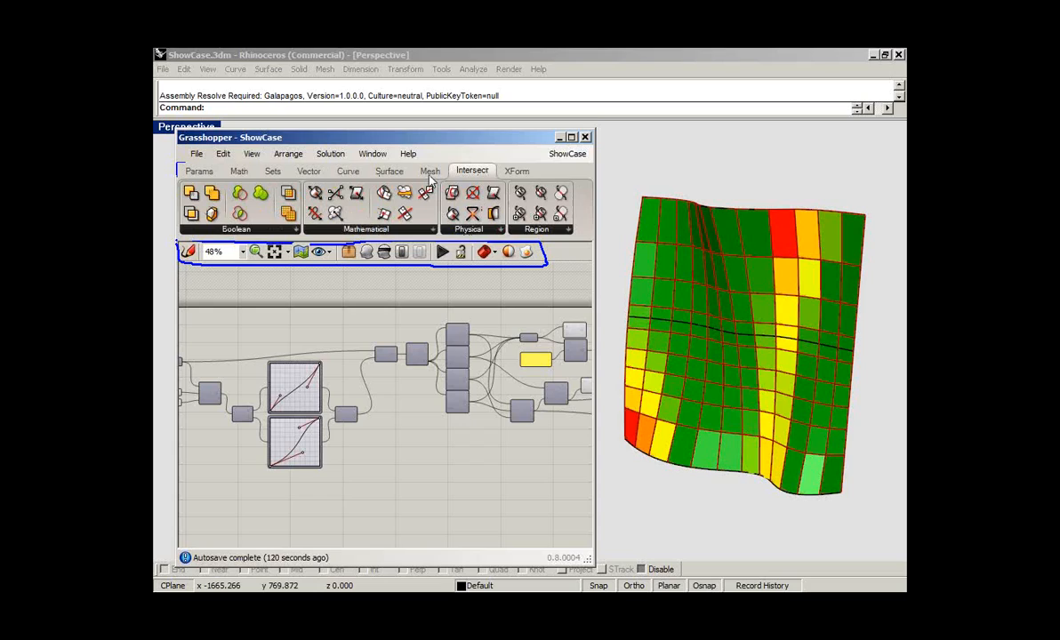
- View the full component lists of the Curve category's Analysis, Division, Primitive, Spline and Util groups without placing anything
{"action": "left_click", "coordinate": [347, 172]}
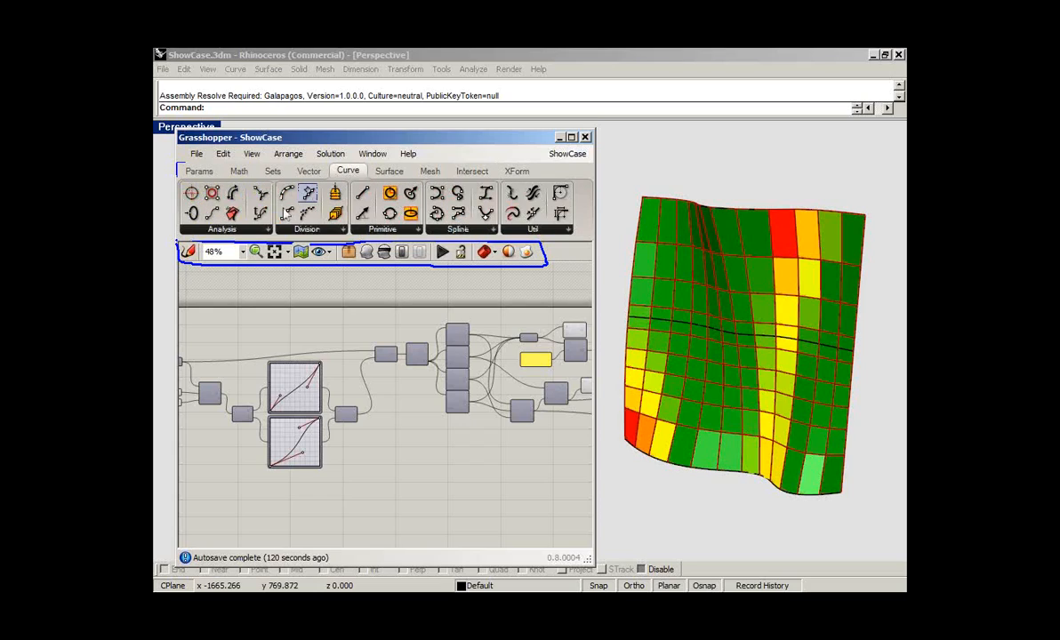
{"action": "left_click", "coordinate": [251, 230]}
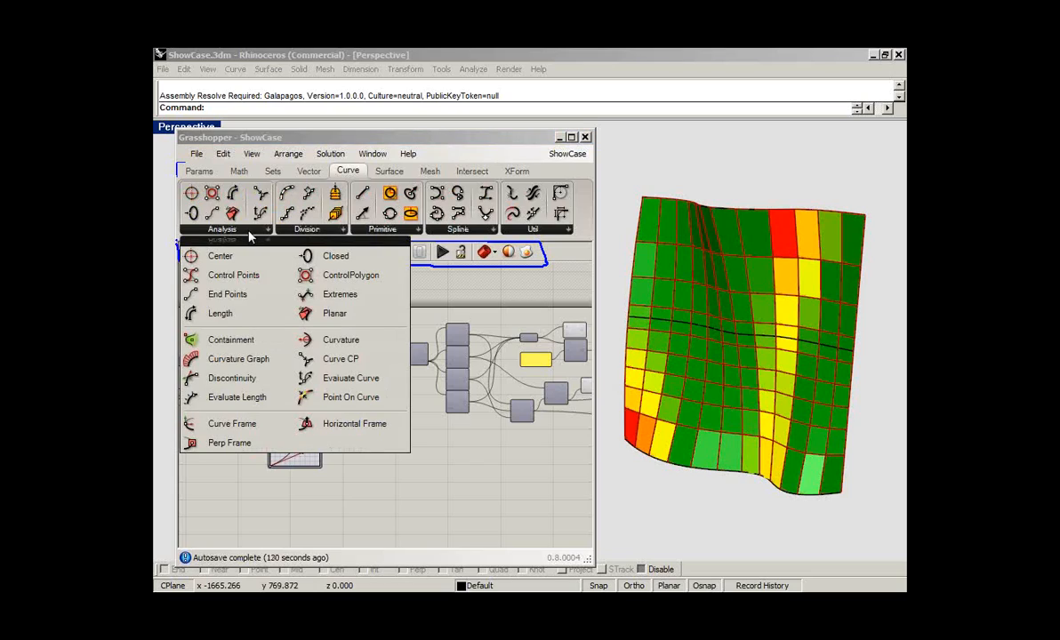
{"action": "left_click", "coordinate": [317, 233]}
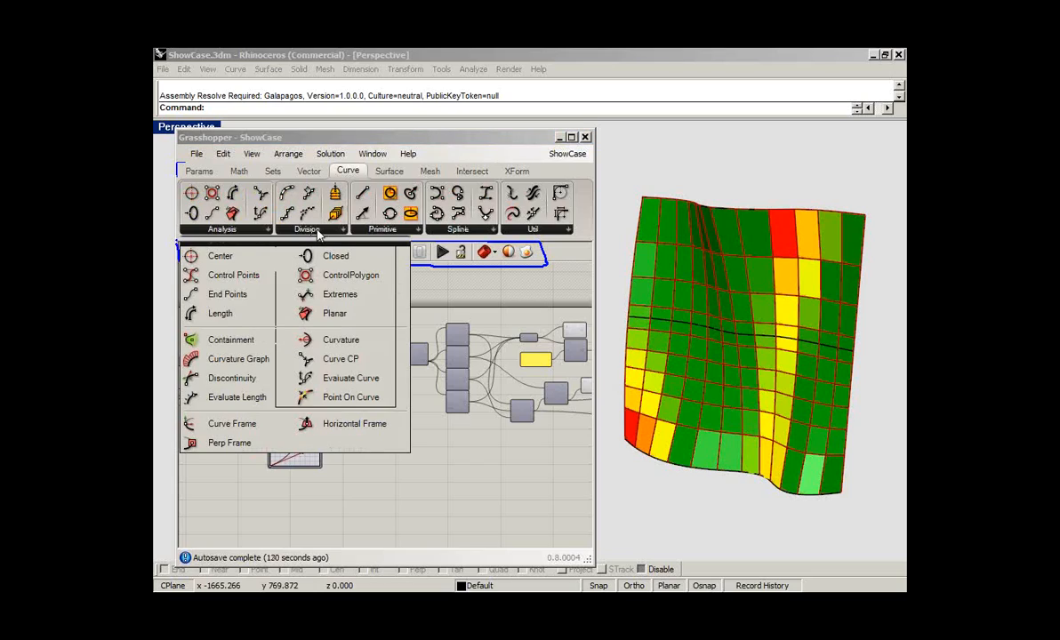
{"action": "left_click", "coordinate": [391, 230]}
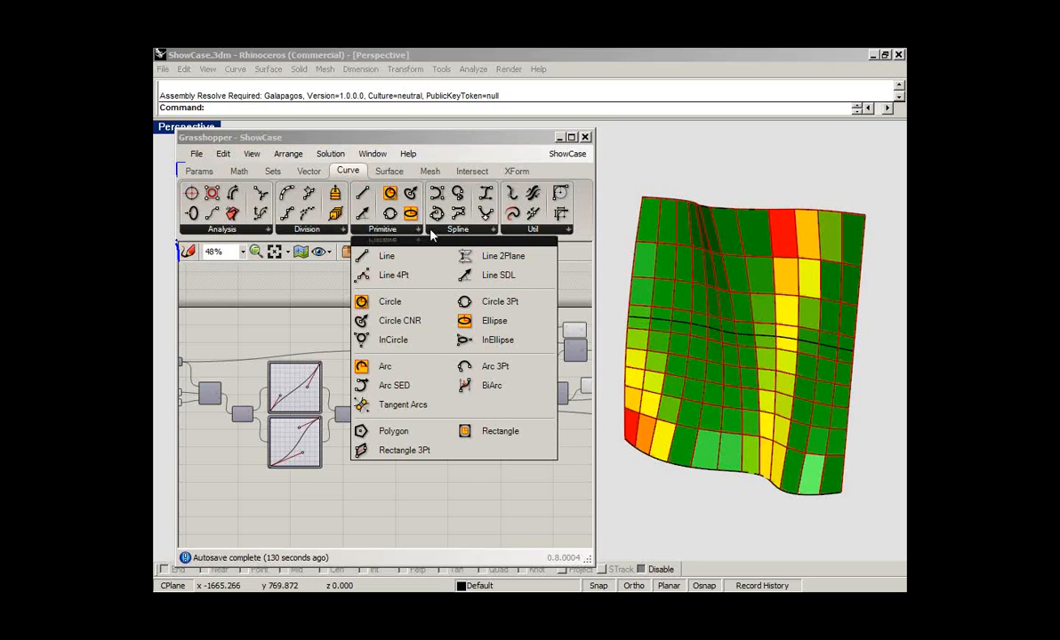
{"action": "left_click", "coordinate": [459, 230]}
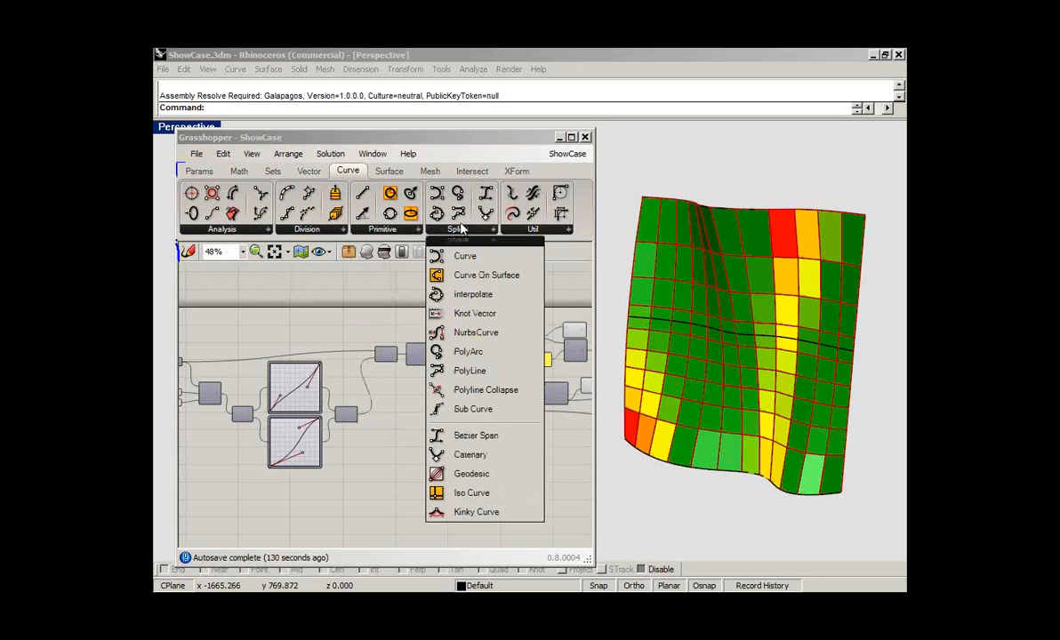
{"action": "left_click", "coordinate": [536, 232]}
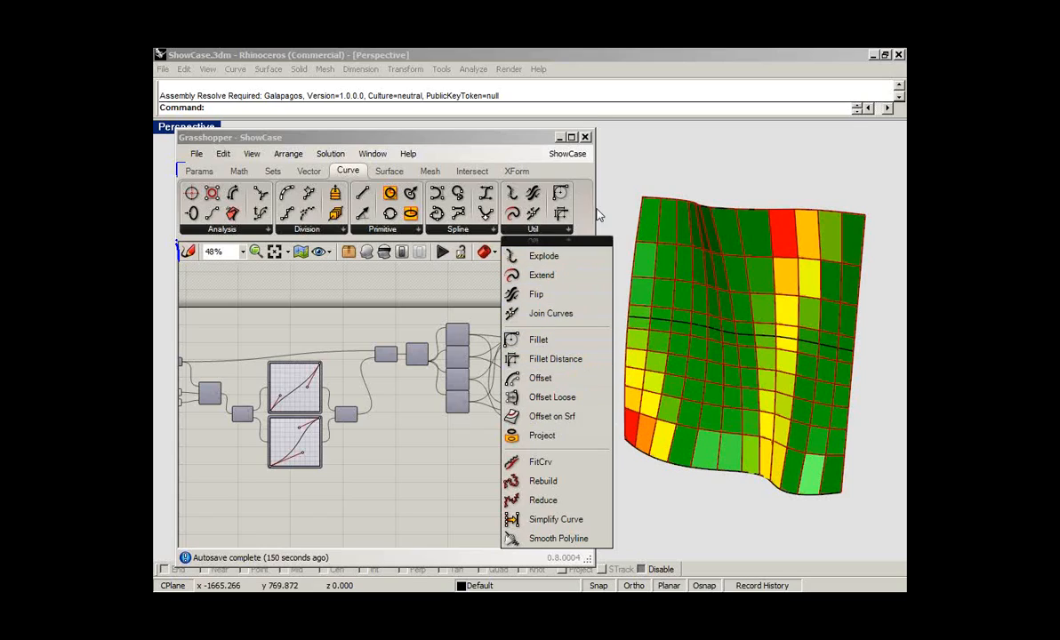
{"action": "left_click", "coordinate": [544, 142]}
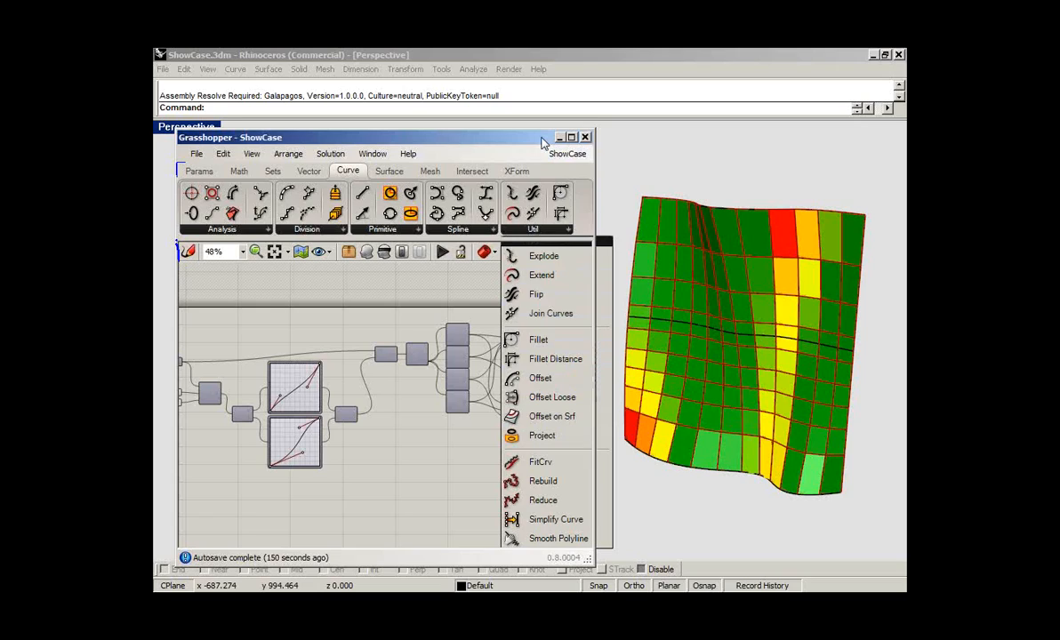
- Move the Grasshopper window toward the Rhino viewport's upper corner and narrow it to uncover more of the panelled surface
{"action": "left_click_drag", "start_coordinate": [544, 142], "coordinate": [552, 131]}
{"action": "left_click_drag", "start_coordinate": [602, 186], "coordinate": [548, 200]}
{"action": "left_click_drag", "start_coordinate": [184, 355], "coordinate": [166, 356]}
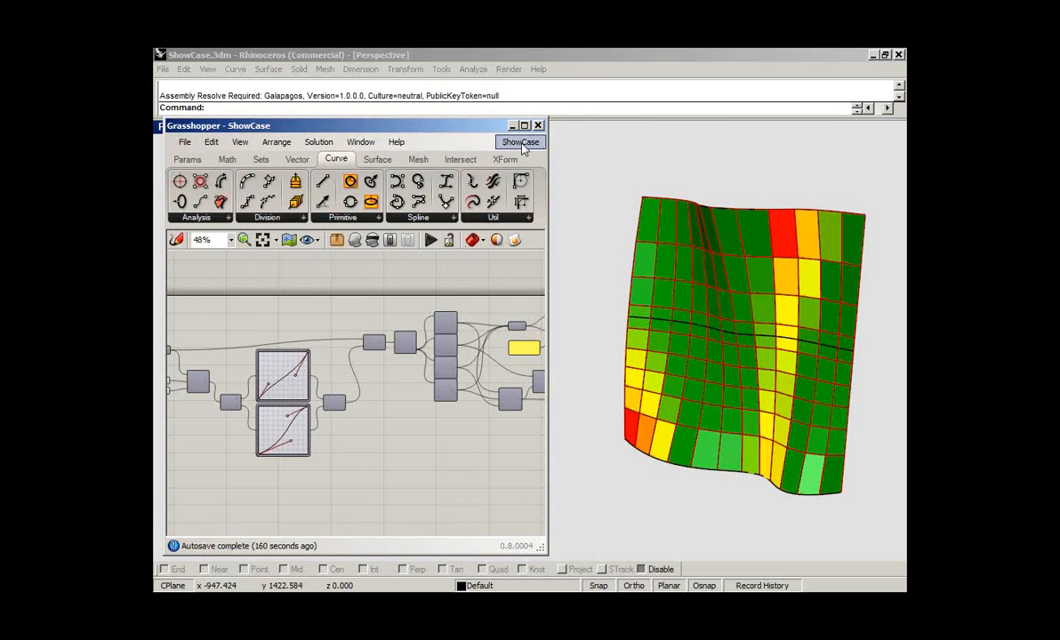
{"action": "mouse_move", "coordinate": [520, 157]}
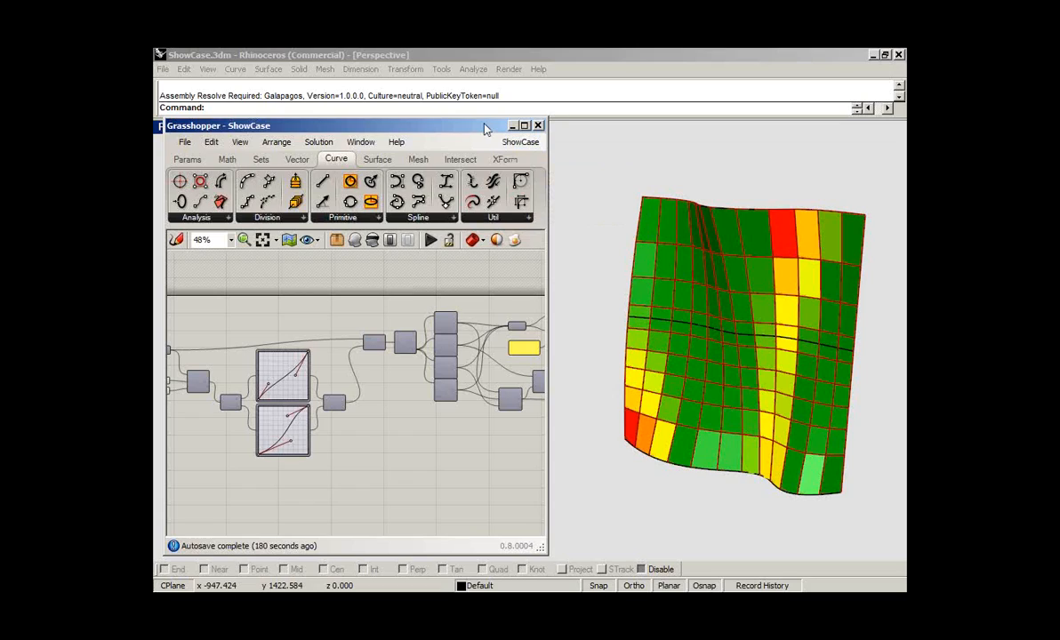
{"action": "left_click_drag", "start_coordinate": [485, 129], "coordinate": [488, 128]}
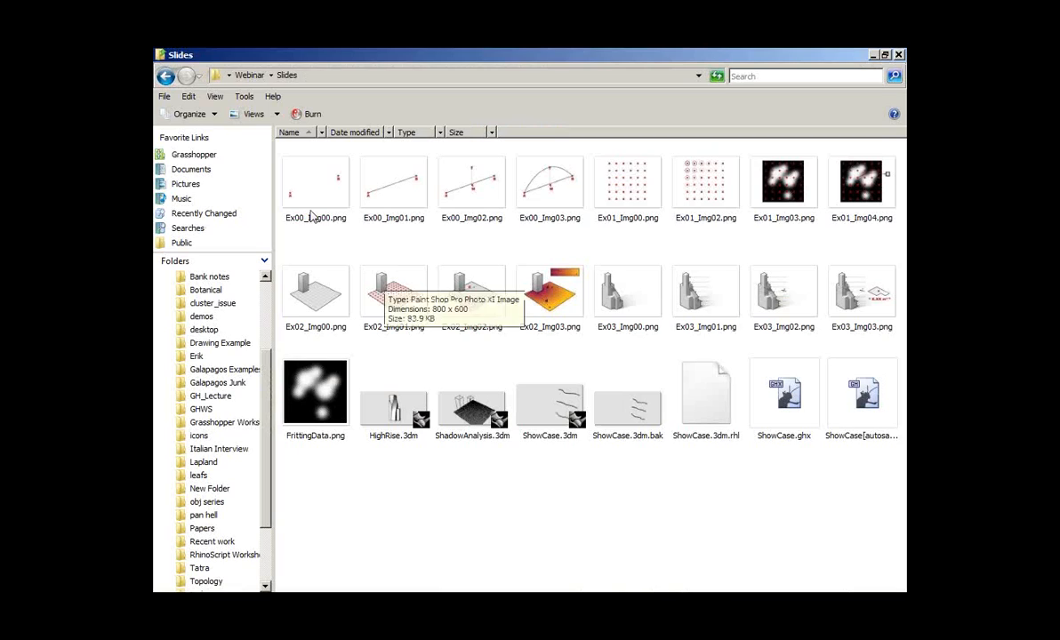
- Preview Ex00_Img00.png from the Slides folder and page through the point, line and midpoint example images that follow it
{"action": "left_click", "coordinate": [294, 191]}
{"action": "right_click", "coordinate": [314, 195]}
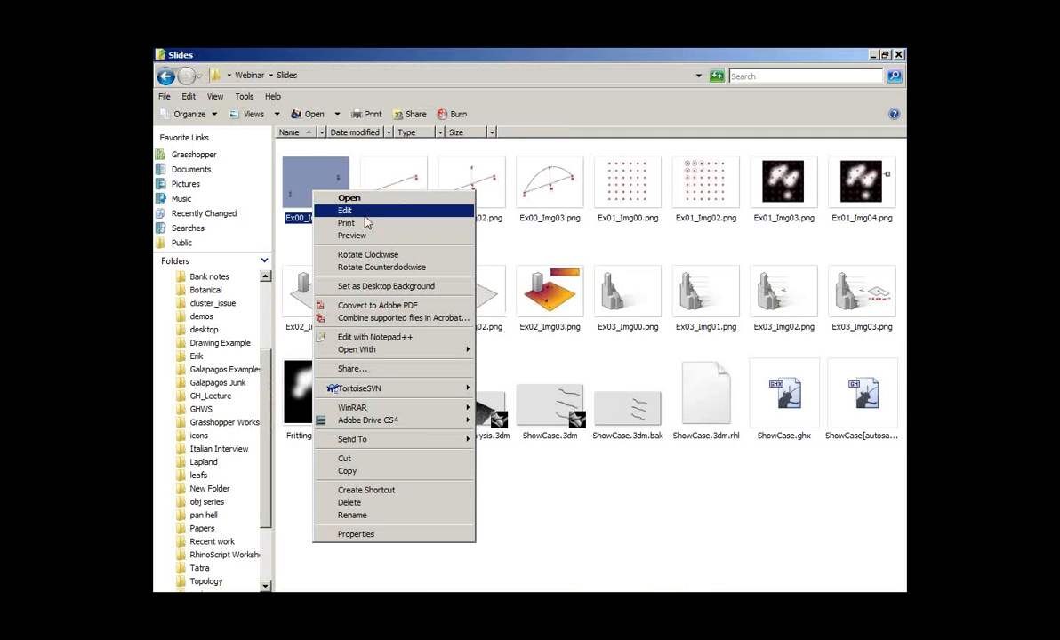
{"action": "left_click", "coordinate": [352, 236]}
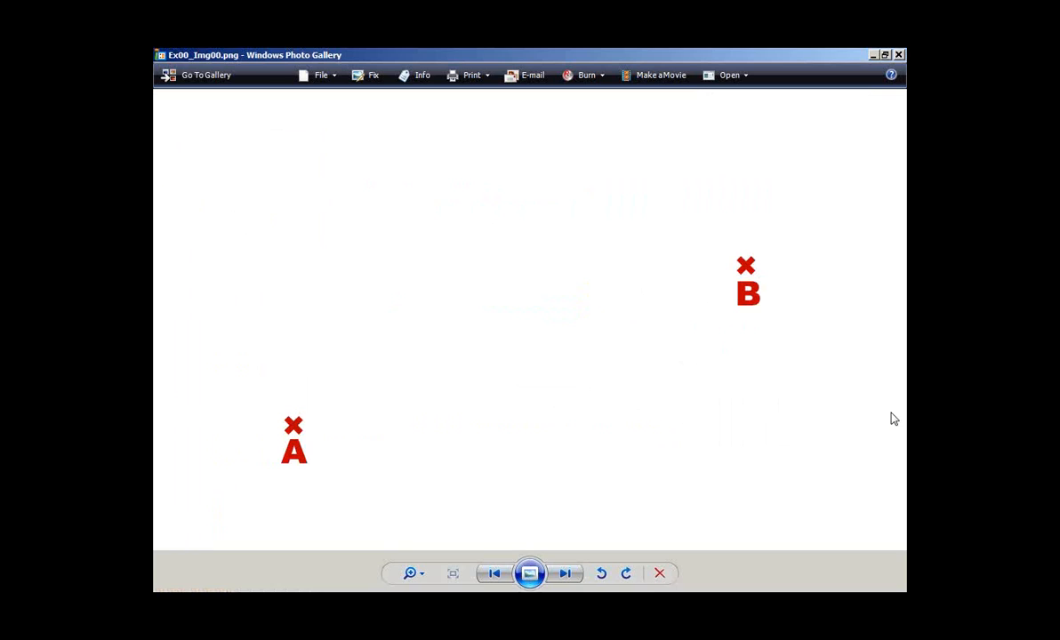
{"action": "key", "text": "Right"}
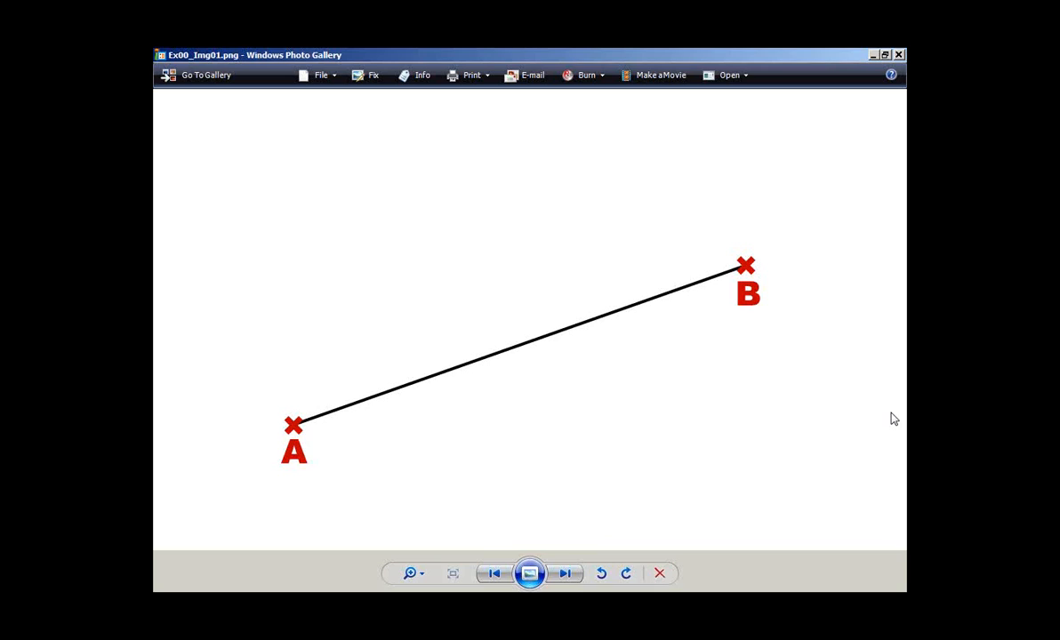
{"action": "key", "text": "Right"}
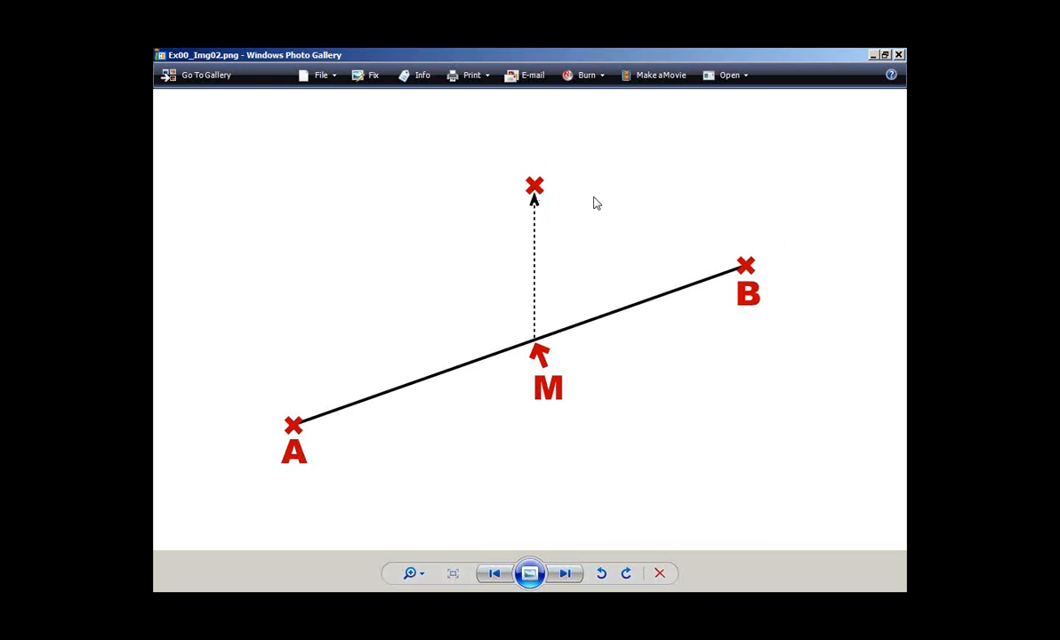
{"action": "key", "text": "Right"}
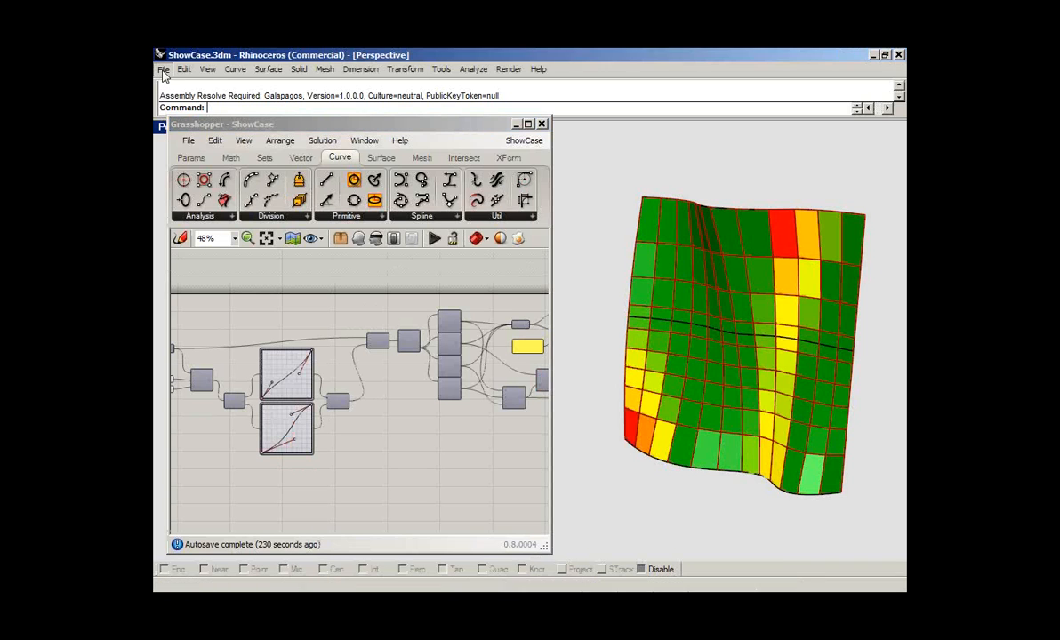
- Start a new Rhino document from the Small Objects - Millimeters template, discarding the changes to the ShowCase model and definition
{"action": "left_click", "coordinate": [164, 69]}
{"action": "left_click", "coordinate": [174, 79]}
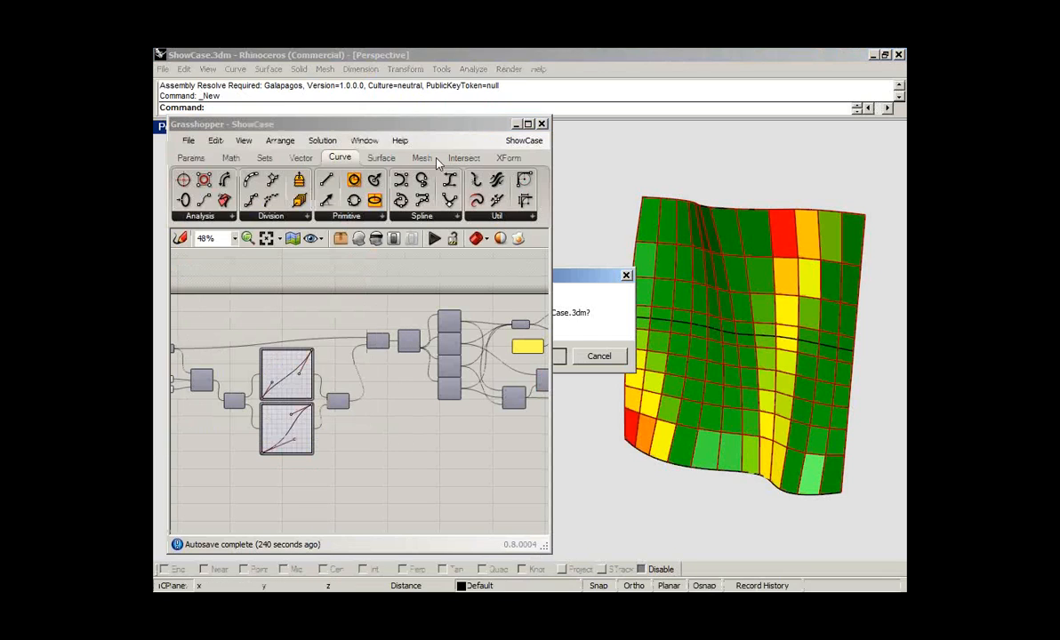
{"action": "left_click", "coordinate": [559, 357]}
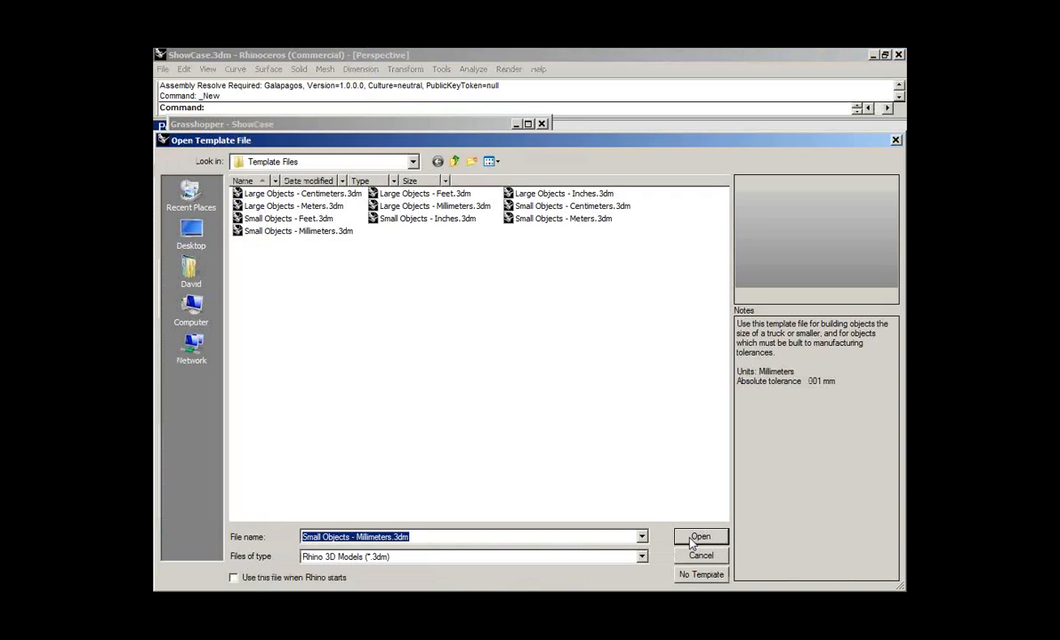
{"action": "left_click", "coordinate": [698, 538]}
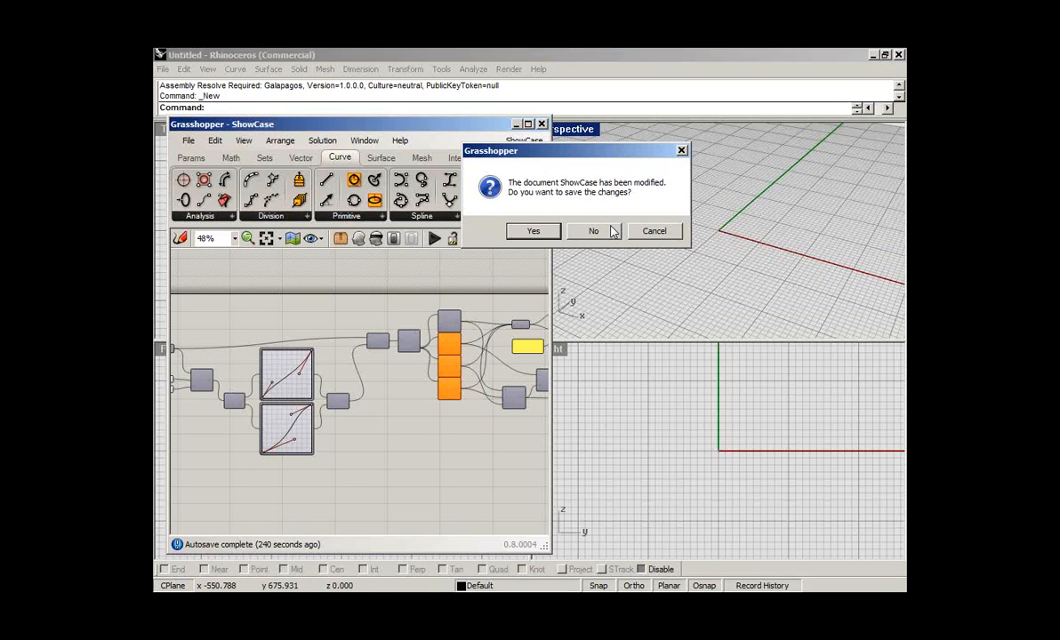
{"action": "left_click", "coordinate": [593, 231]}
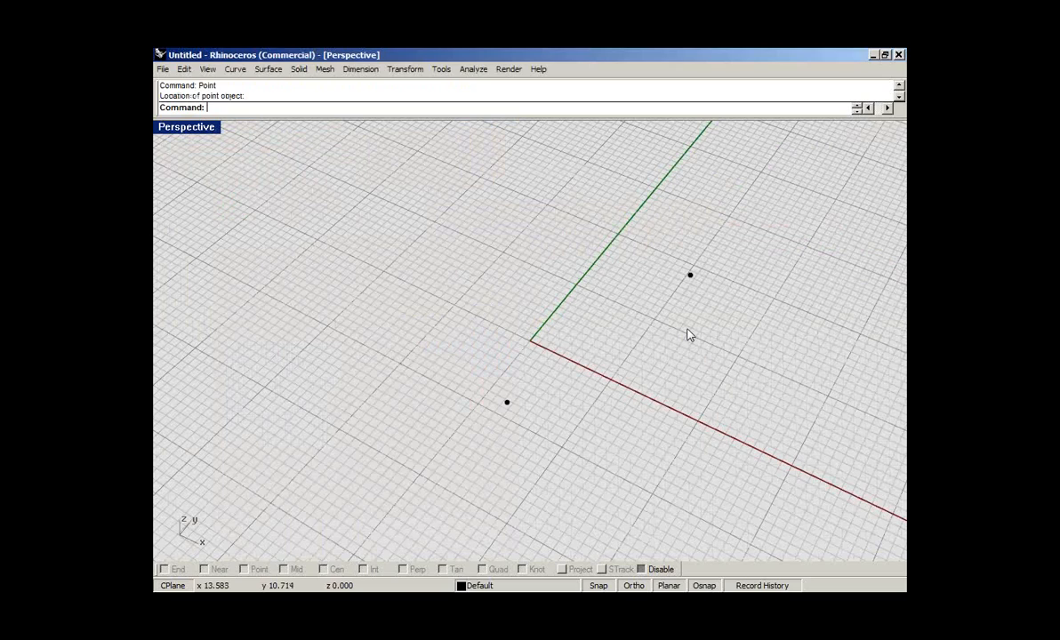
- Draw a line between the two existing point objects with object snapping turned on
{"action": "type", "text": "line"}
{"action": "key", "text": "Return"}
{"action": "left_click", "coordinate": [704, 586]}
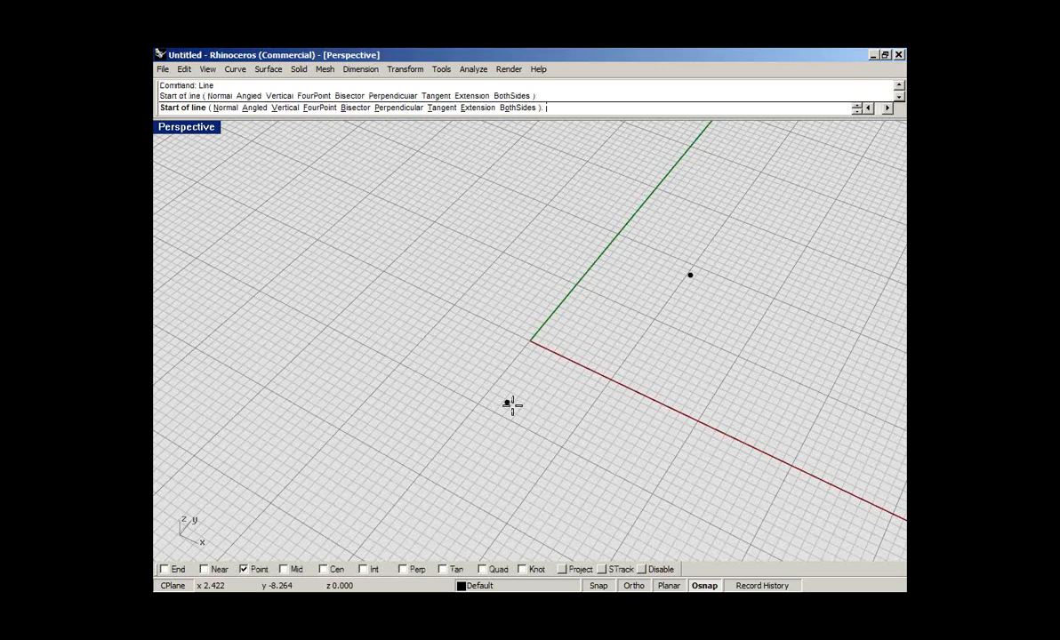
{"action": "left_click", "coordinate": [508, 404]}
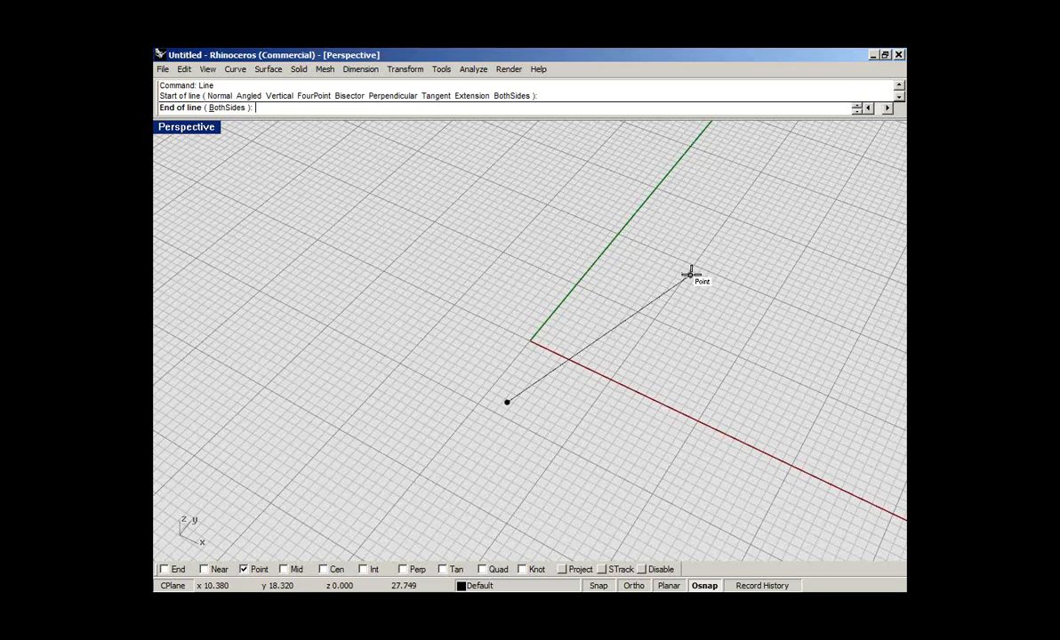
{"action": "left_click", "coordinate": [690, 275]}
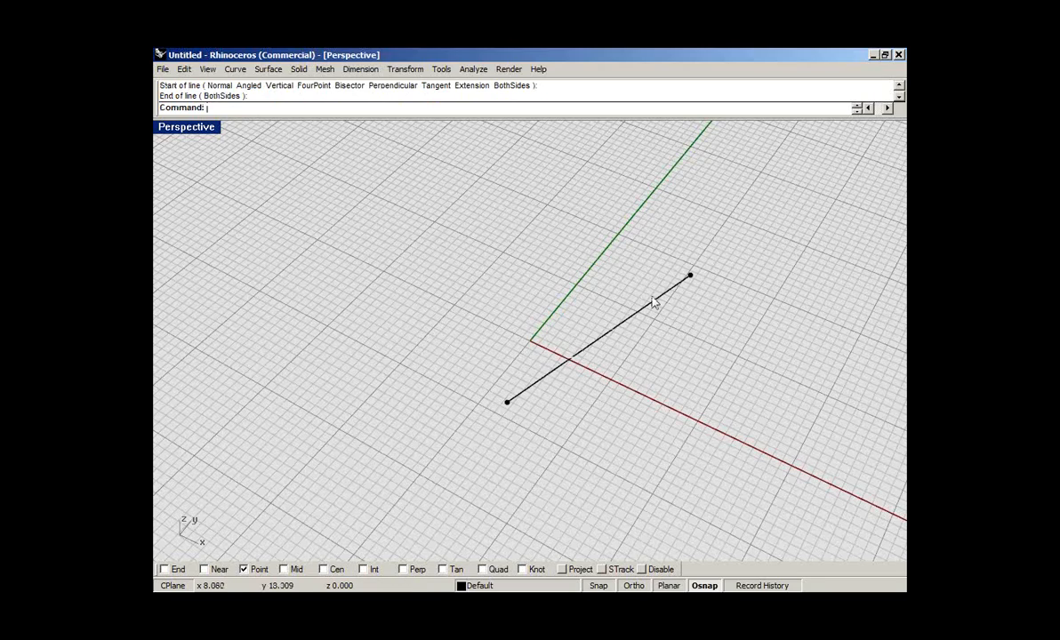
- Place a point object at the line's midpoint using the Mid object snap
{"action": "left_click", "coordinate": [654, 304]}
{"action": "type", "text": "Fom"}
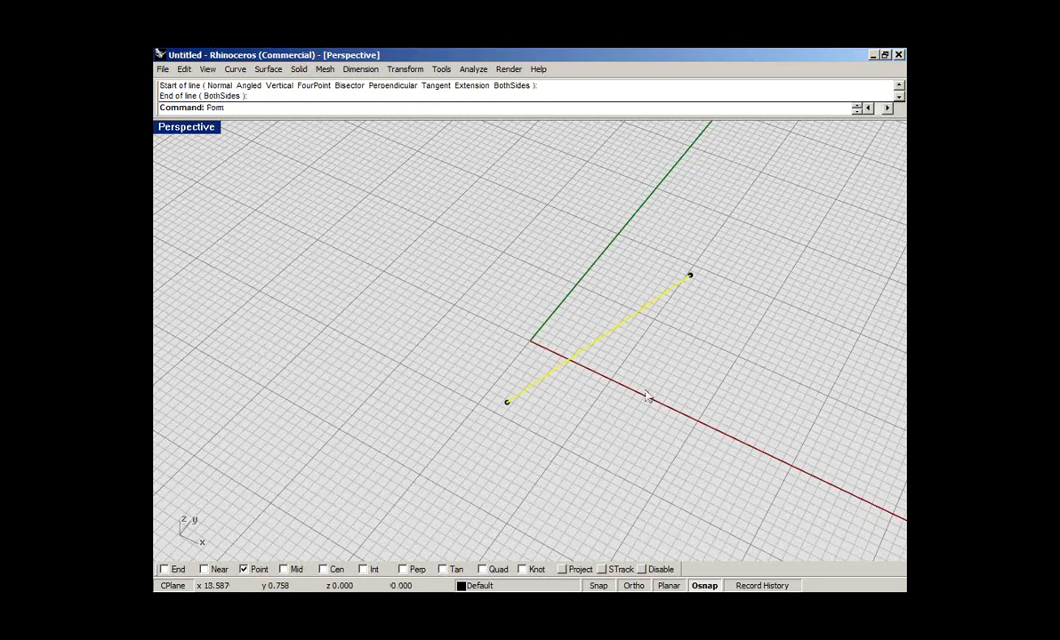
{"action": "key", "text": "Return"}
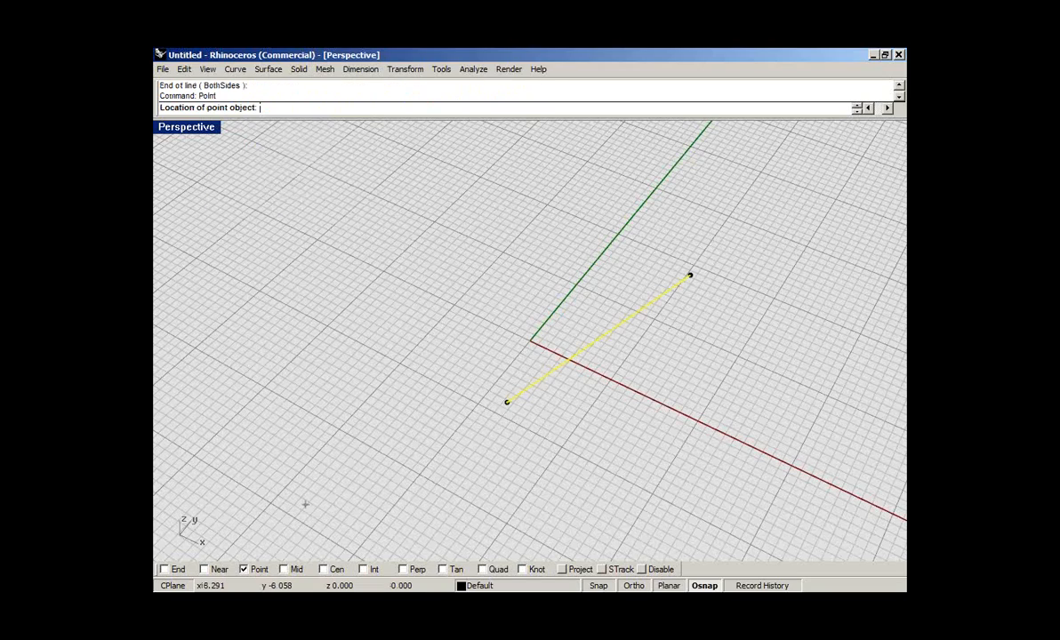
{"action": "left_click", "coordinate": [284, 570]}
{"action": "left_click", "coordinate": [605, 336]}
- Move the midpoint's point object vertically by 5 units, from the origin to 0,0,5
{"action": "left_click_drag", "start_coordinate": [594, 303], "coordinate": [634, 378]}
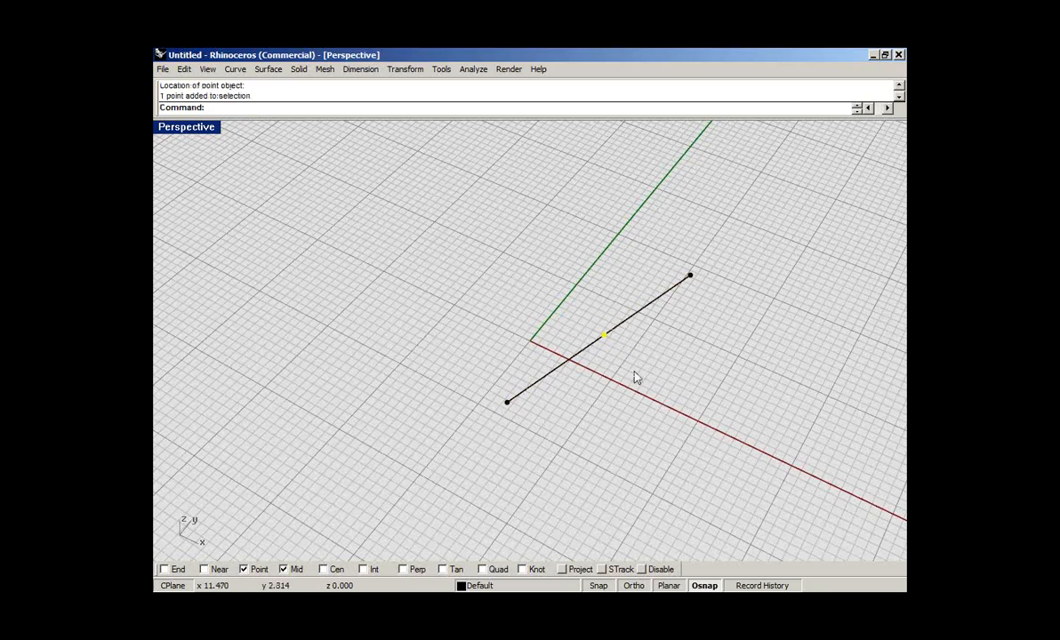
{"action": "type", "text": "Move"}
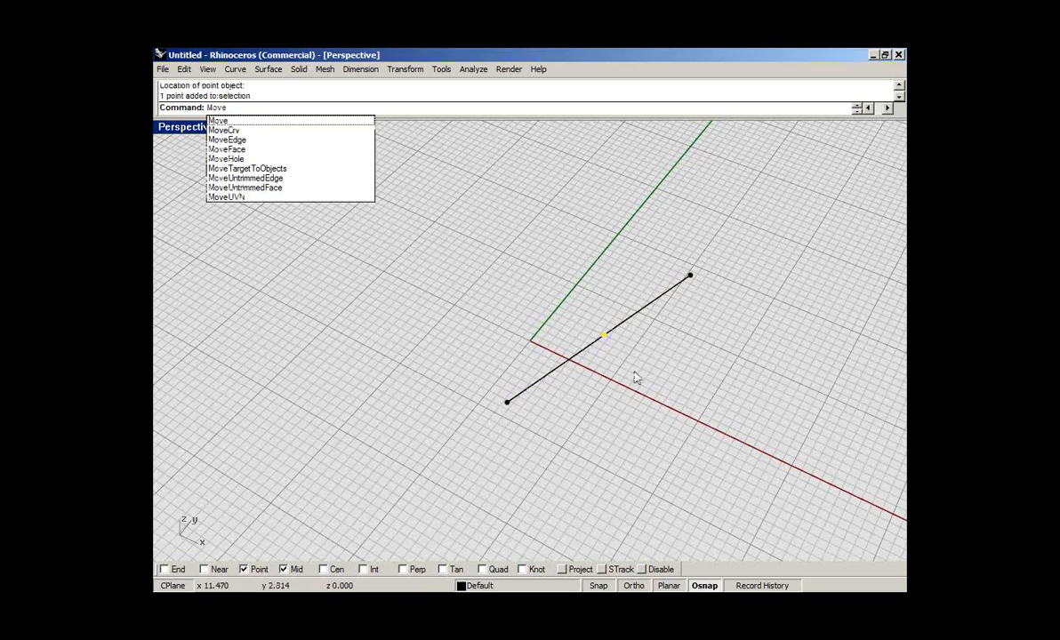
{"action": "key", "text": "Return"}
{"action": "type", "text": "0,0,"}
{"action": "key", "text": "Return"}
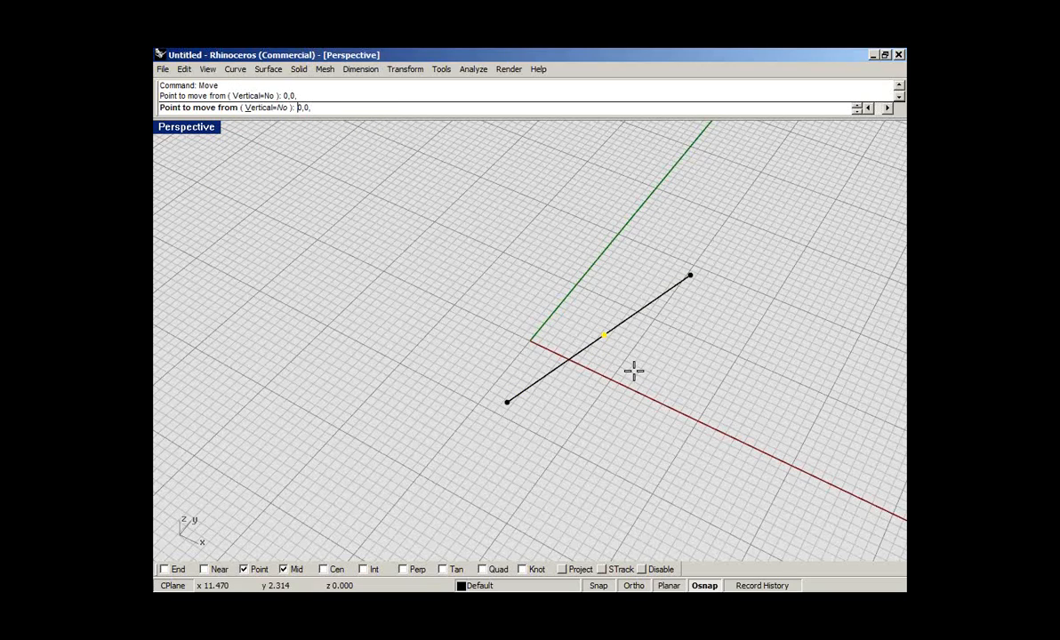
{"action": "key", "text": "Return"}
{"action": "type", "text": "0,0,5"}
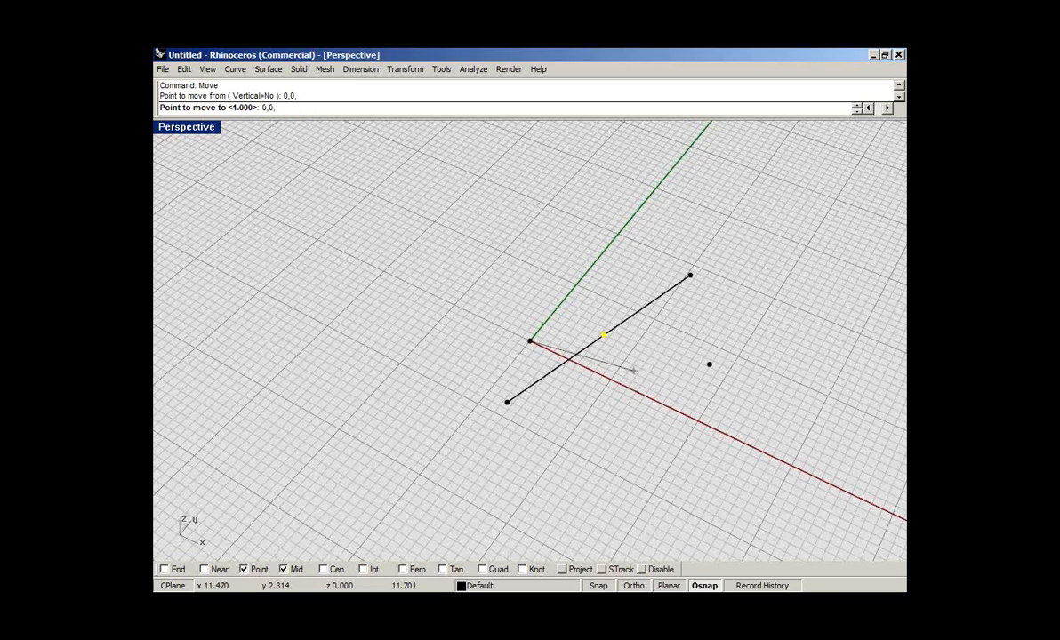
{"action": "key", "text": "Return"}
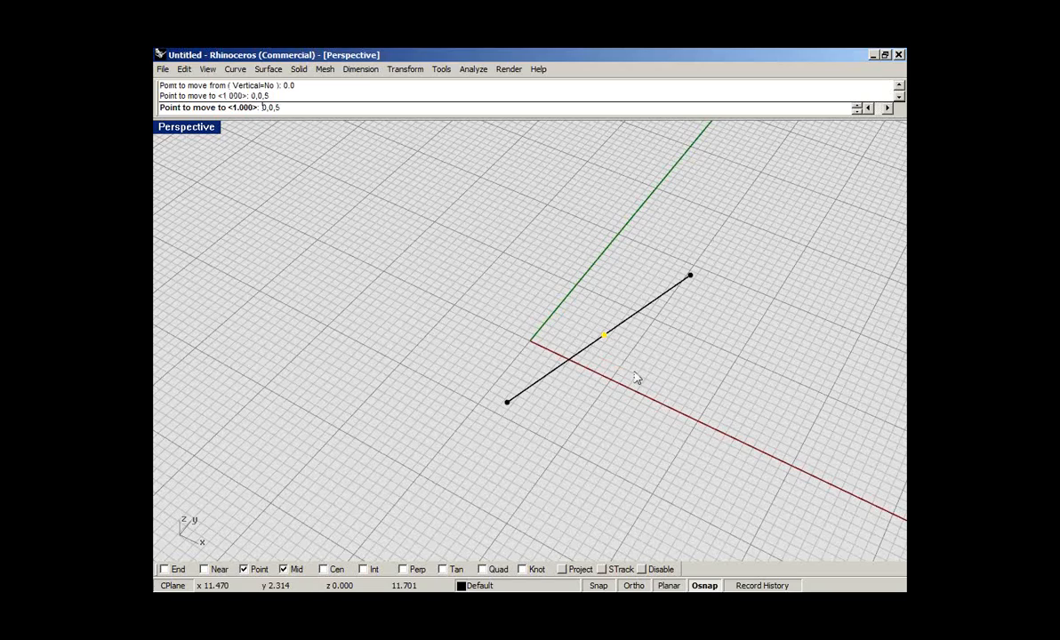
- Complete the midpoint's move to 0,0,5 and draw an arc from the line's near endpoint through the raised point to its far endpoint
{"action": "key", "text": "Return"}
{"action": "scroll", "coordinate": [625, 273], "scroll_direction": "up", "scroll_amount": 3}
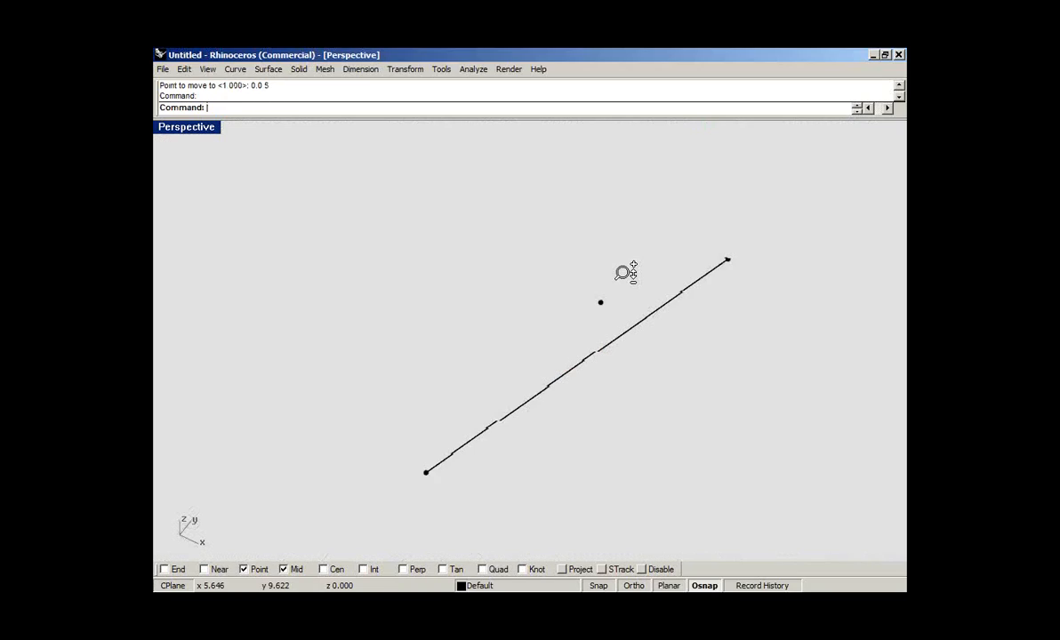
{"action": "right_click_drag", "start_coordinate": [624, 365], "coordinate": [626, 311]}
{"action": "type", "text": "arc"}
{"action": "key", "text": "Return"}
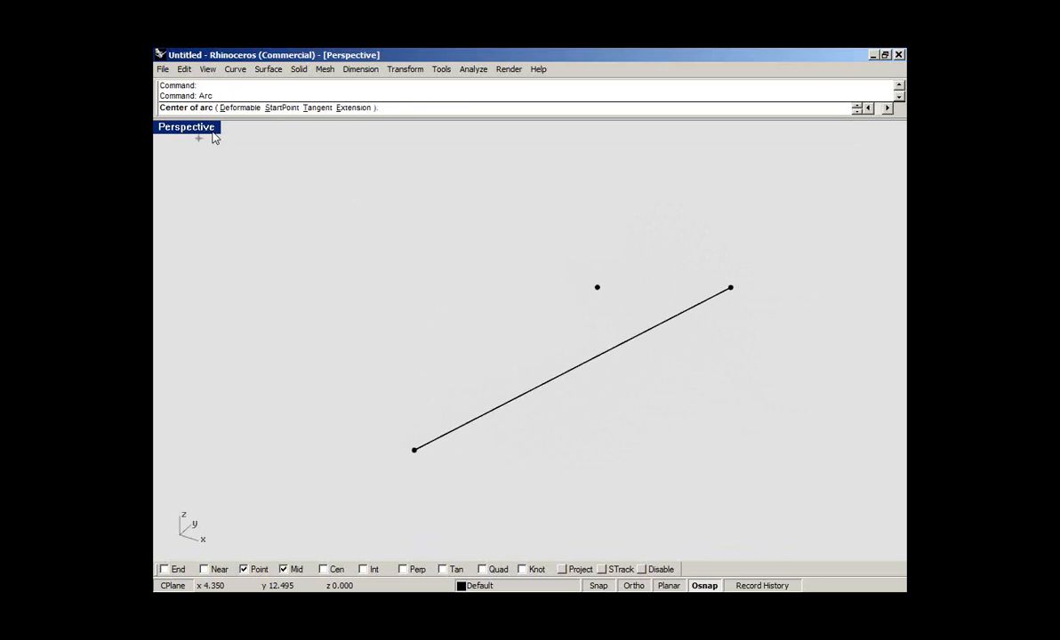
{"action": "left_click", "coordinate": [281, 107]}
{"action": "left_click", "coordinate": [414, 449]}
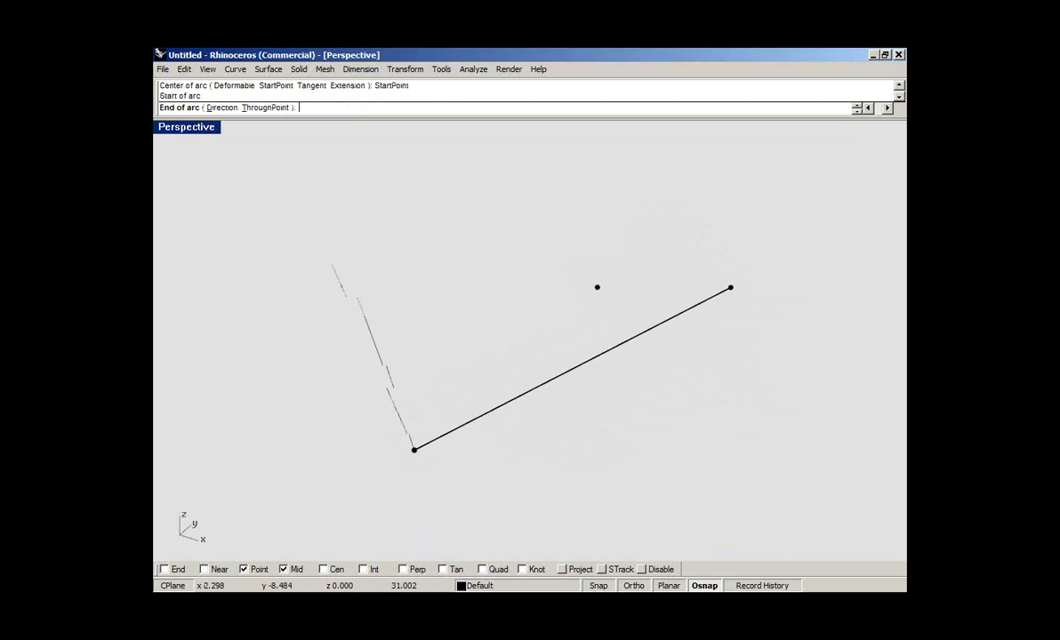
{"action": "left_click", "coordinate": [265, 108]}
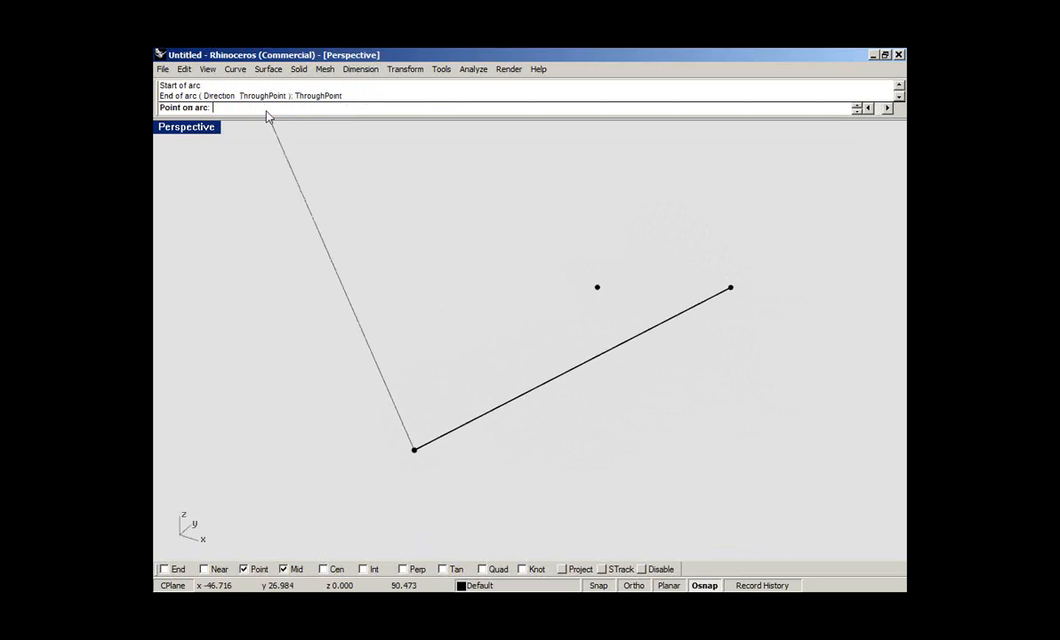
{"action": "left_click", "coordinate": [596, 287]}
{"action": "left_click", "coordinate": [730, 287]}
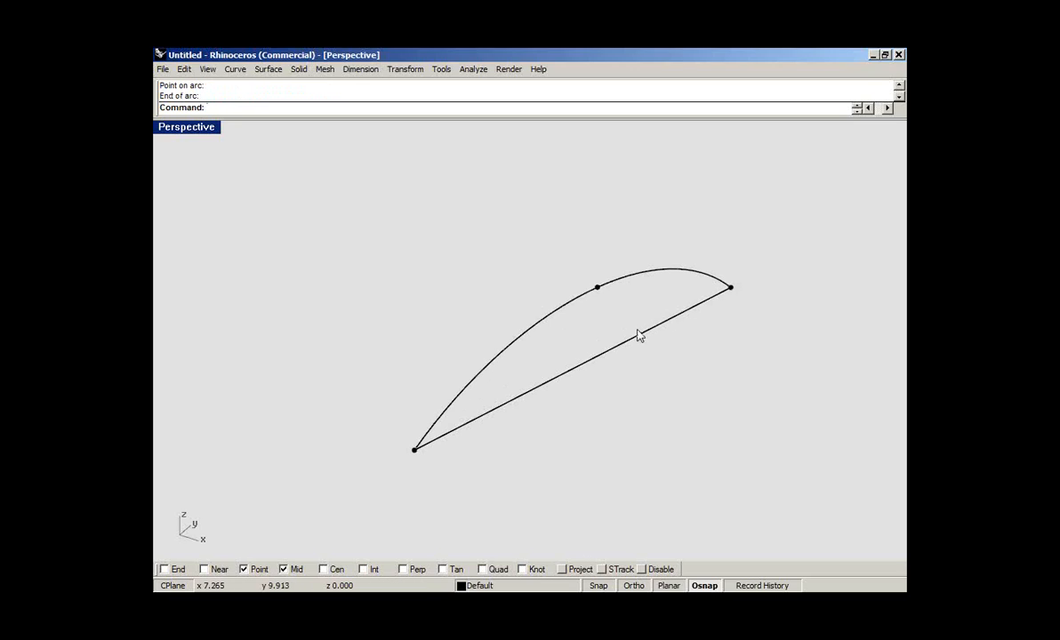
- Delete the line, the arc and the raised point, keeping only the two original point objects
{"action": "right_click_drag", "start_coordinate": [628, 349], "coordinate": [502, 306]}
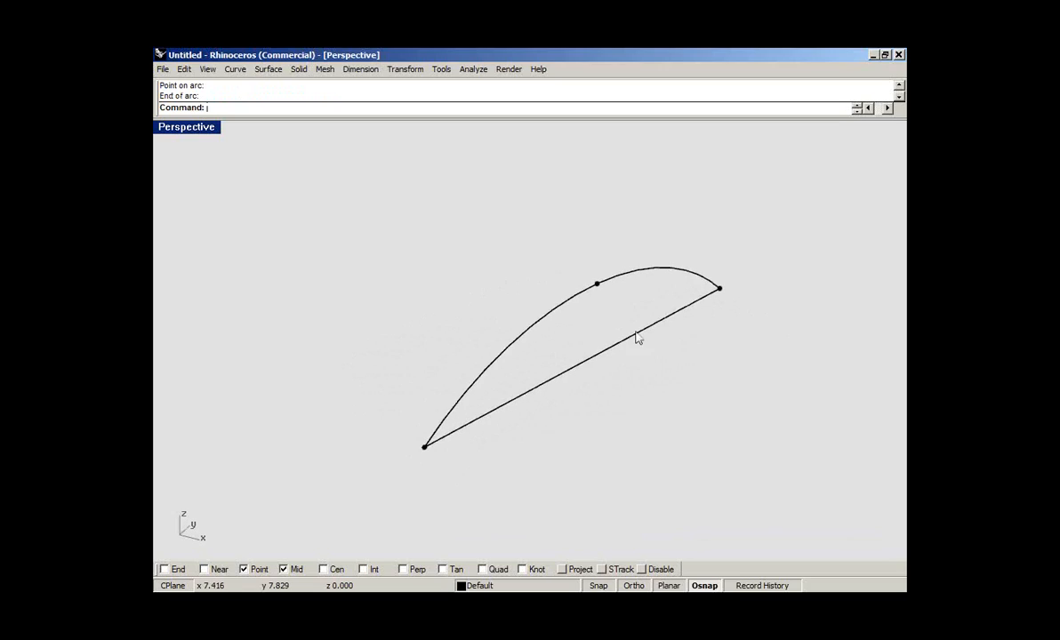
{"action": "left_click_drag", "start_coordinate": [767, 229], "coordinate": [436, 459]}
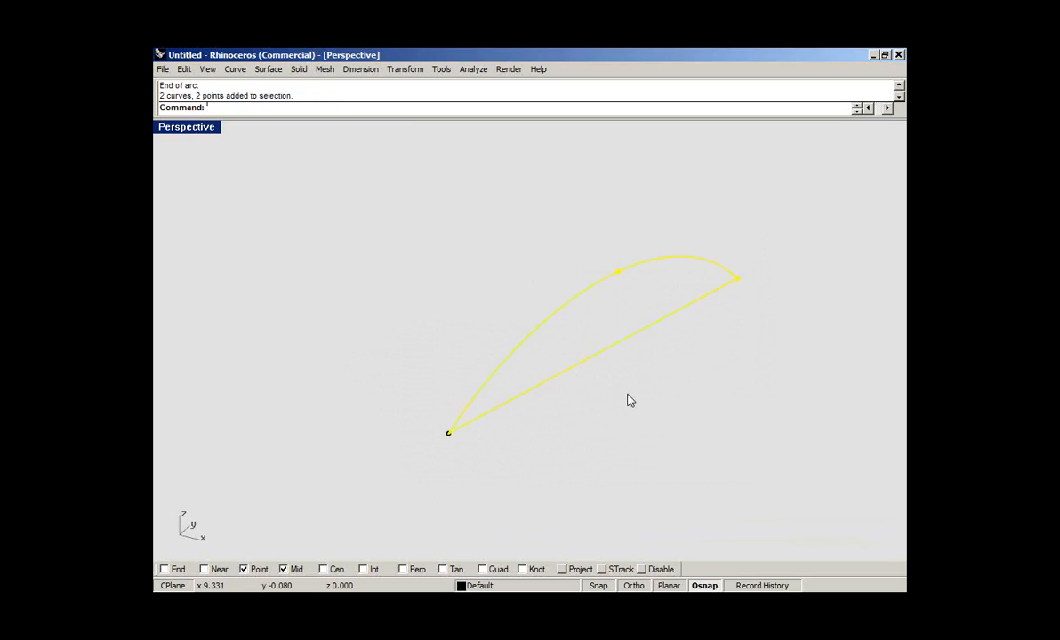
{"action": "left_click_drag", "start_coordinate": [627, 401], "coordinate": [551, 241]}
{"action": "key", "text": "Delete"}
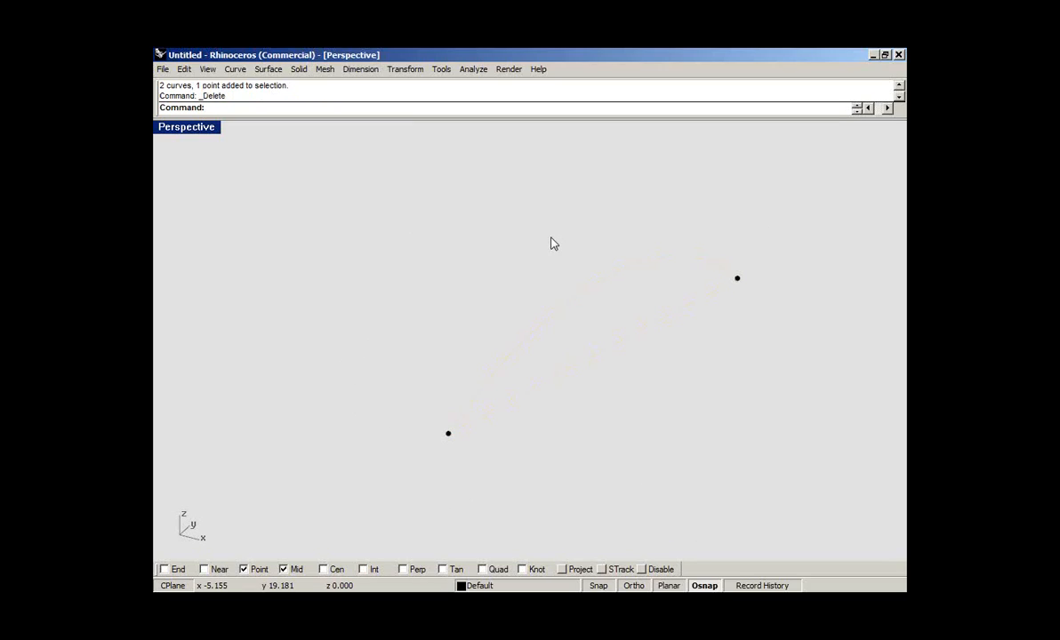
- Open Grasshopper and arrange its window and the Rhino view so that both point objects stay uncovered
{"action": "type", "text": "Grasshopper"}
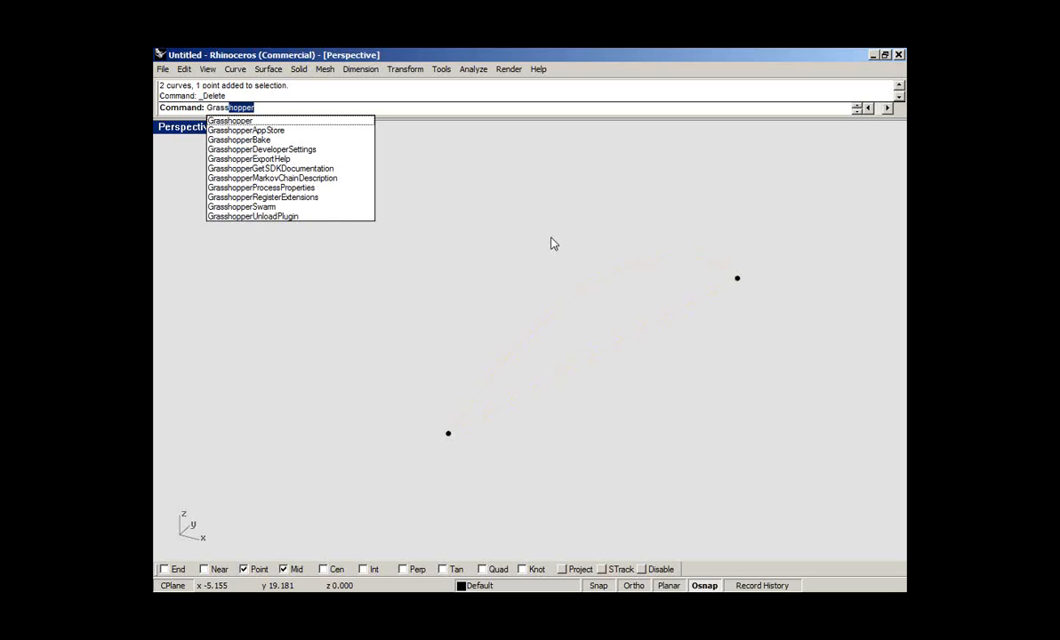
{"action": "key", "text": "Return"}
{"action": "right_click_drag", "start_coordinate": [640, 340], "coordinate": [765, 307], "text": "shift"}
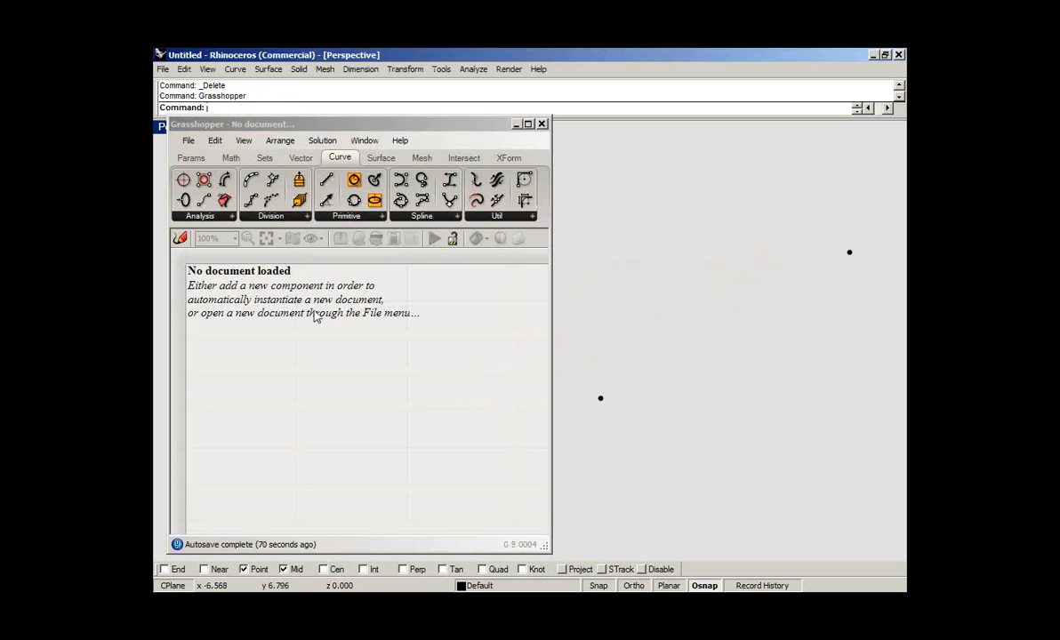
{"action": "left_click", "coordinate": [212, 128]}
{"action": "left_click_drag", "start_coordinate": [213, 128], "coordinate": [201, 129]}
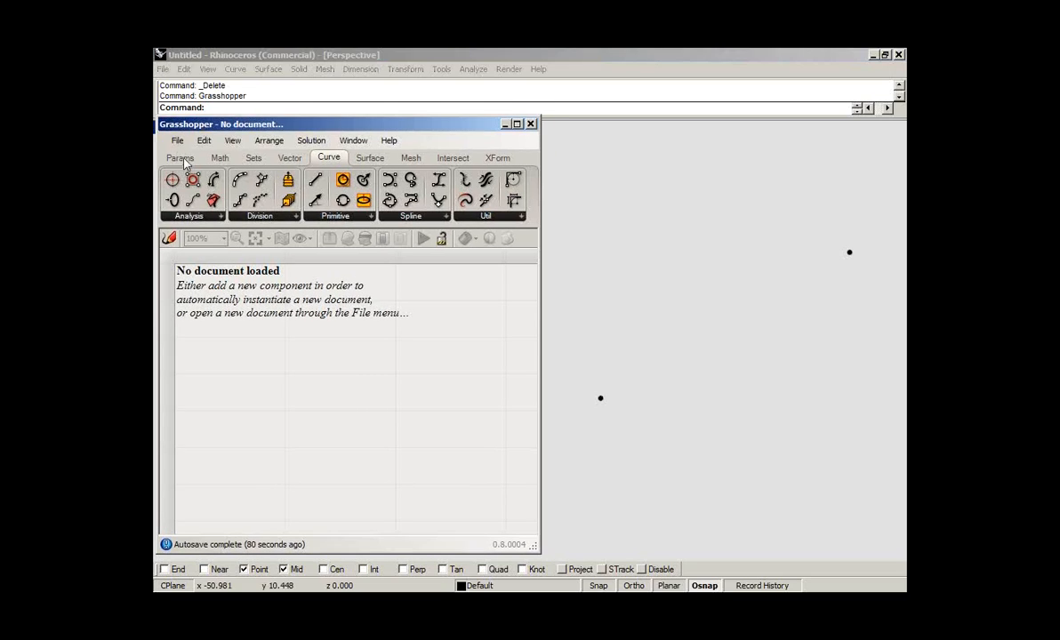
- Browse the Primitive and Geometry parameters and place a Point parameter on the empty canvas
{"action": "left_click", "coordinate": [181, 160]}
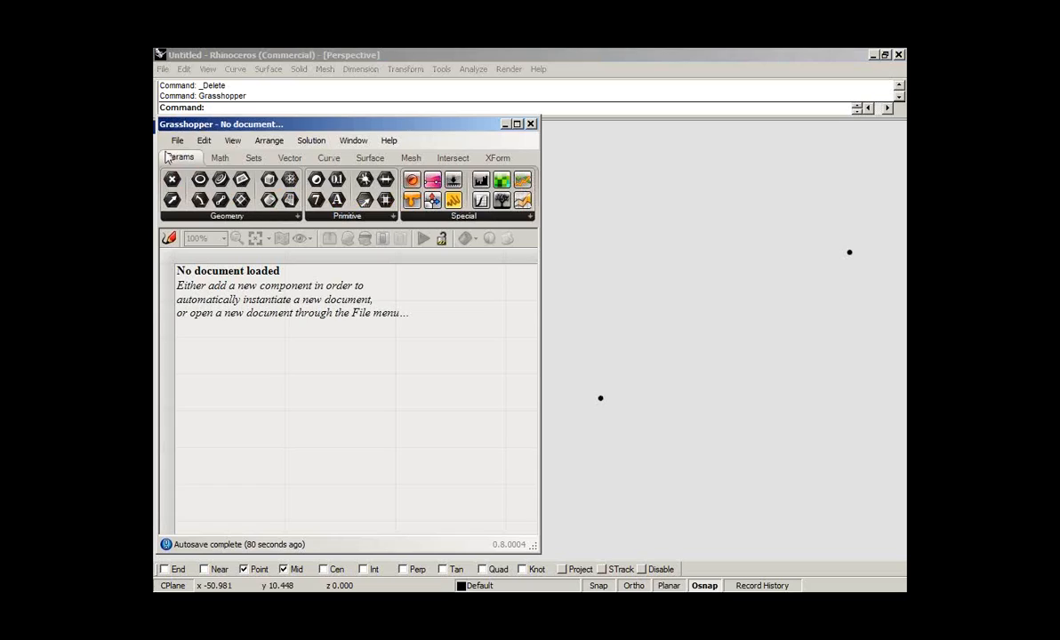
{"action": "left_click", "coordinate": [329, 216]}
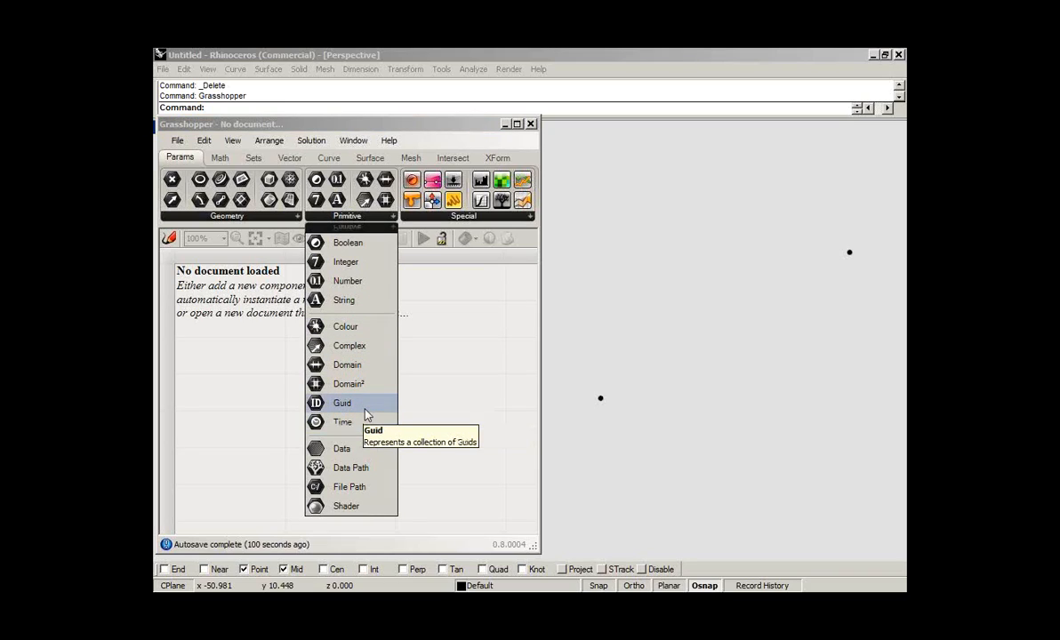
{"action": "left_click", "coordinate": [272, 217]}
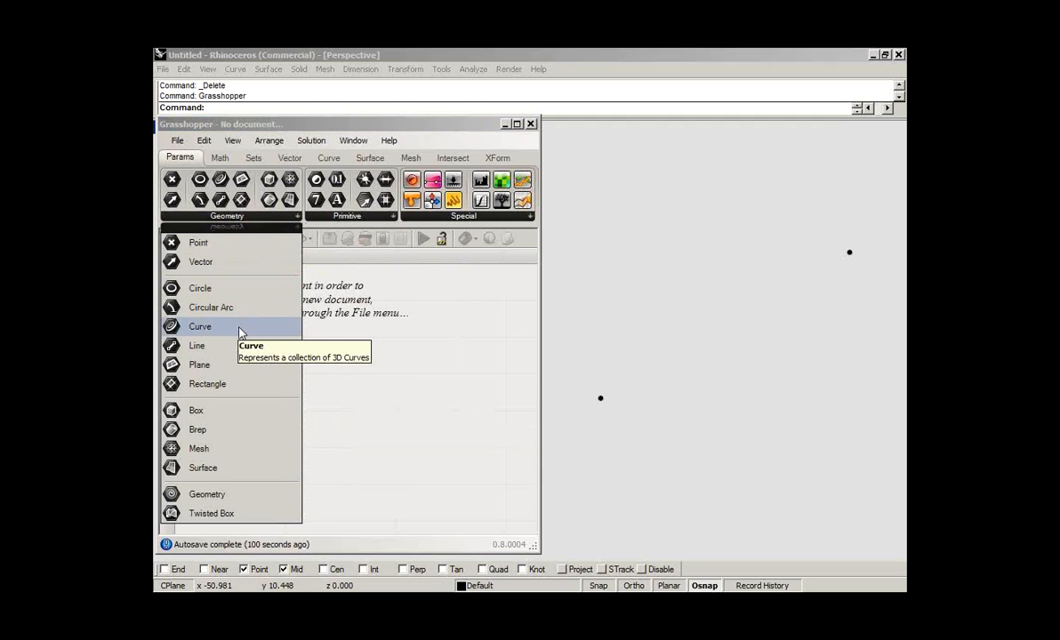
{"action": "left_click", "coordinate": [212, 245]}
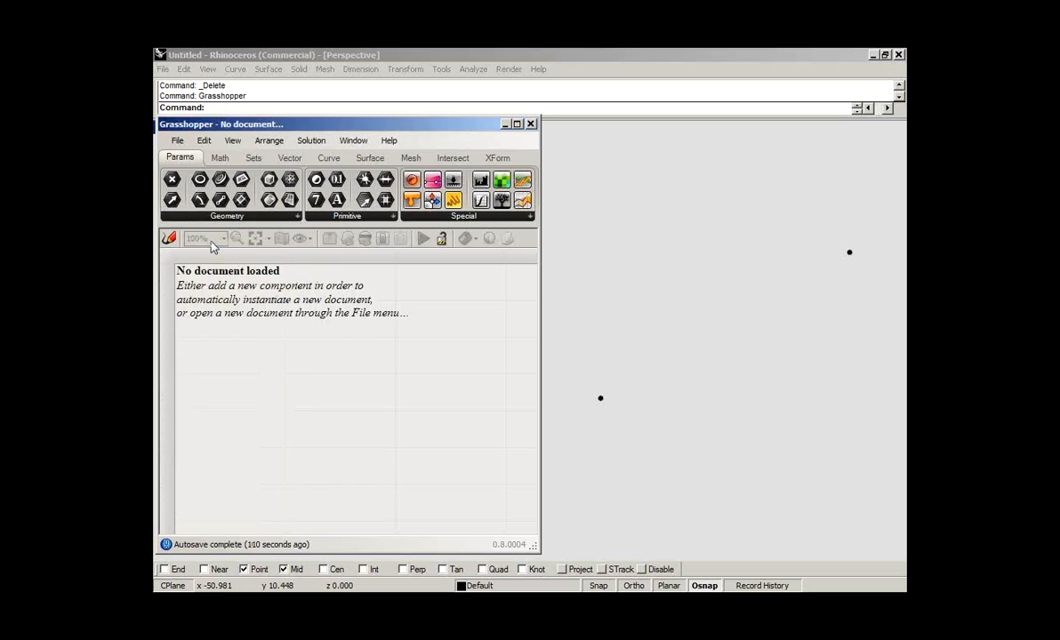
{"action": "left_click", "coordinate": [267, 351]}
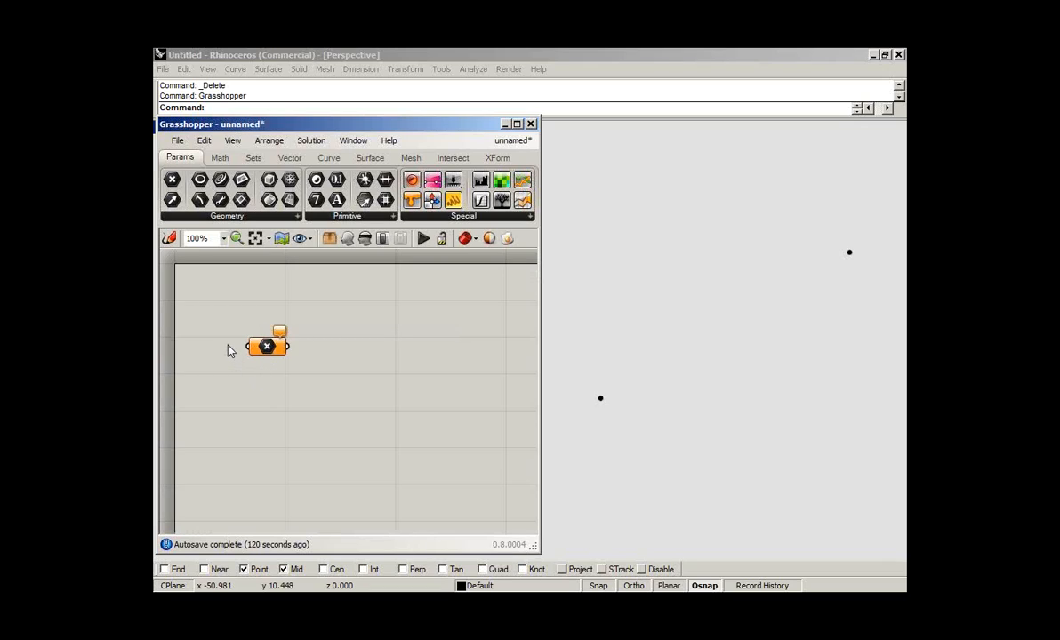
- Check the Point parameter's runtime message and set its one point to the nearer Rhino point object
{"action": "right_click_drag", "start_coordinate": [237, 325], "coordinate": [323, 471], "text": "ctrl"}
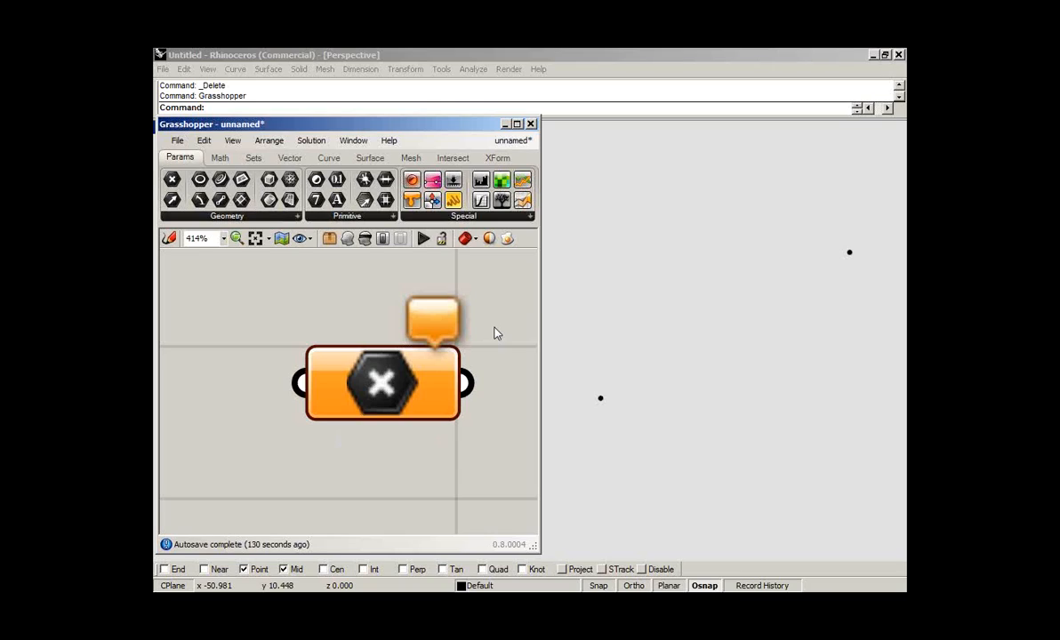
{"action": "mouse_move", "coordinate": [418, 326]}
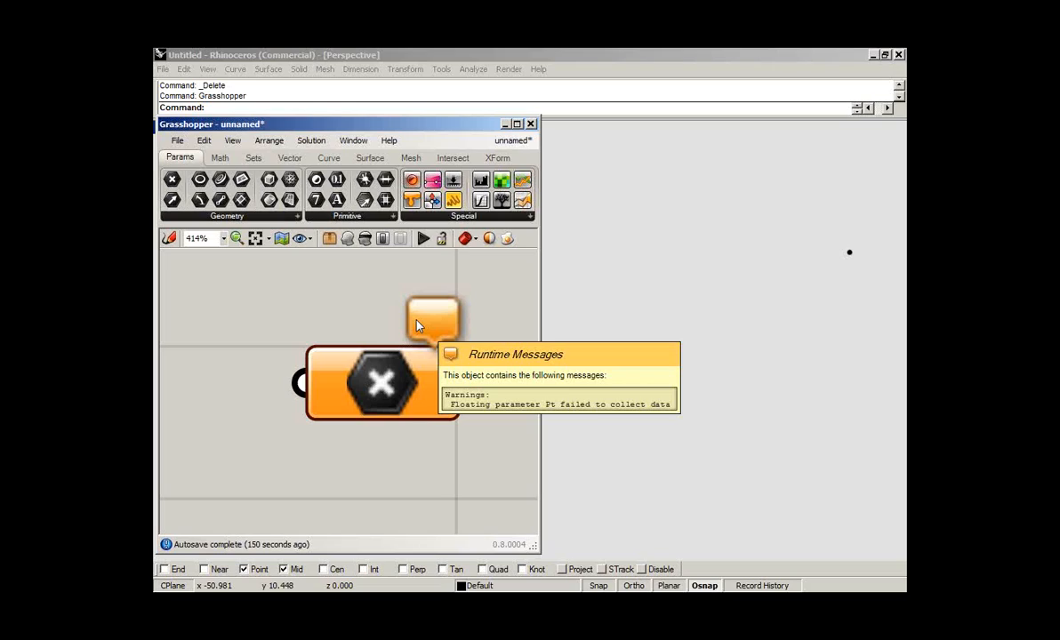
{"action": "right_click", "coordinate": [358, 375]}
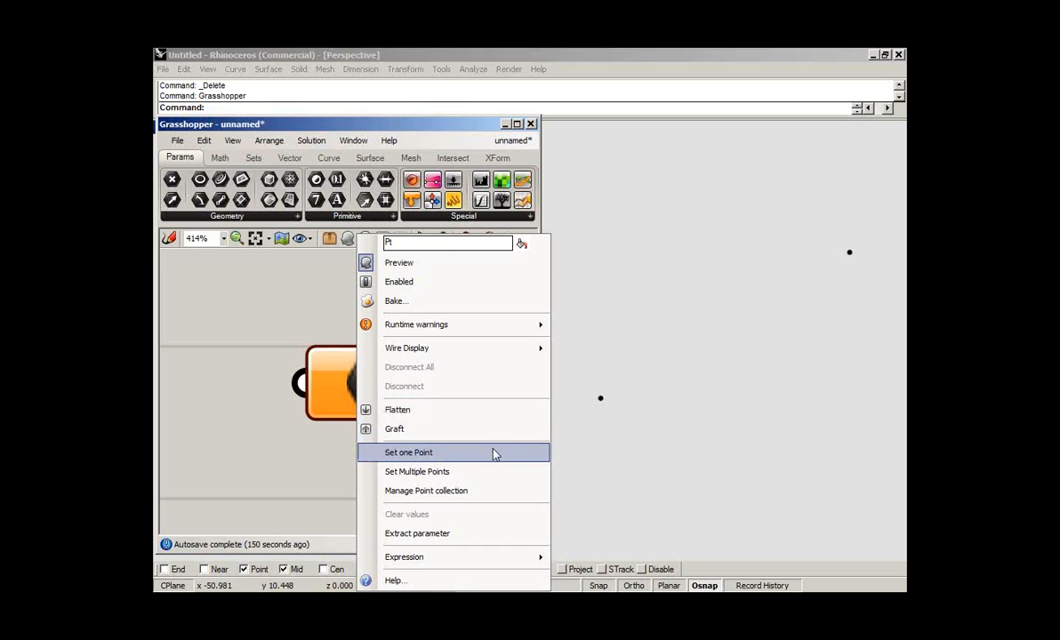
{"action": "left_click", "coordinate": [447, 455]}
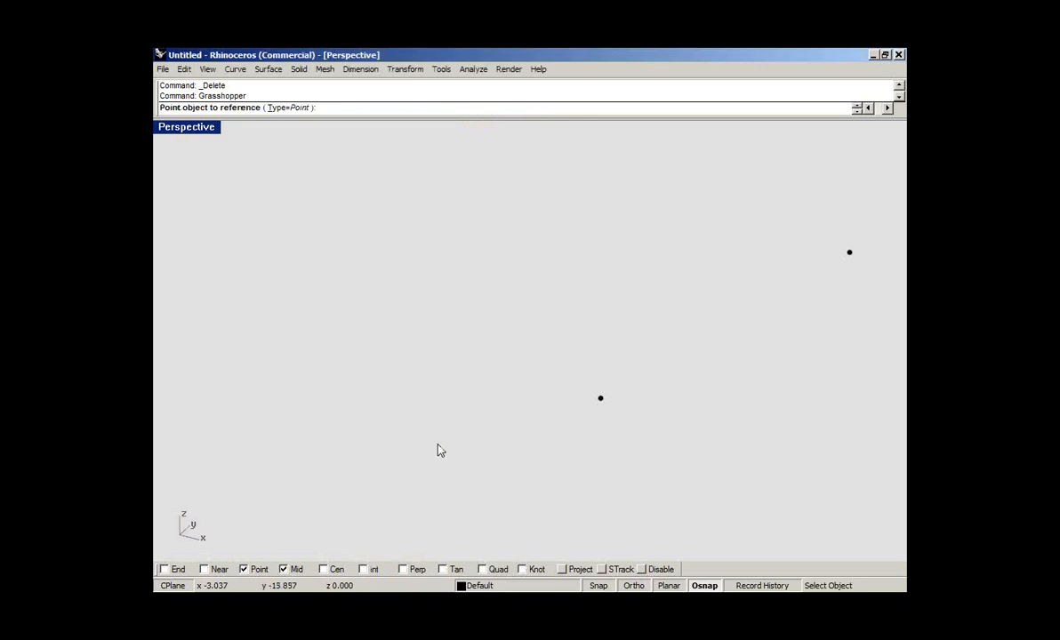
{"action": "left_click", "coordinate": [600, 400]}
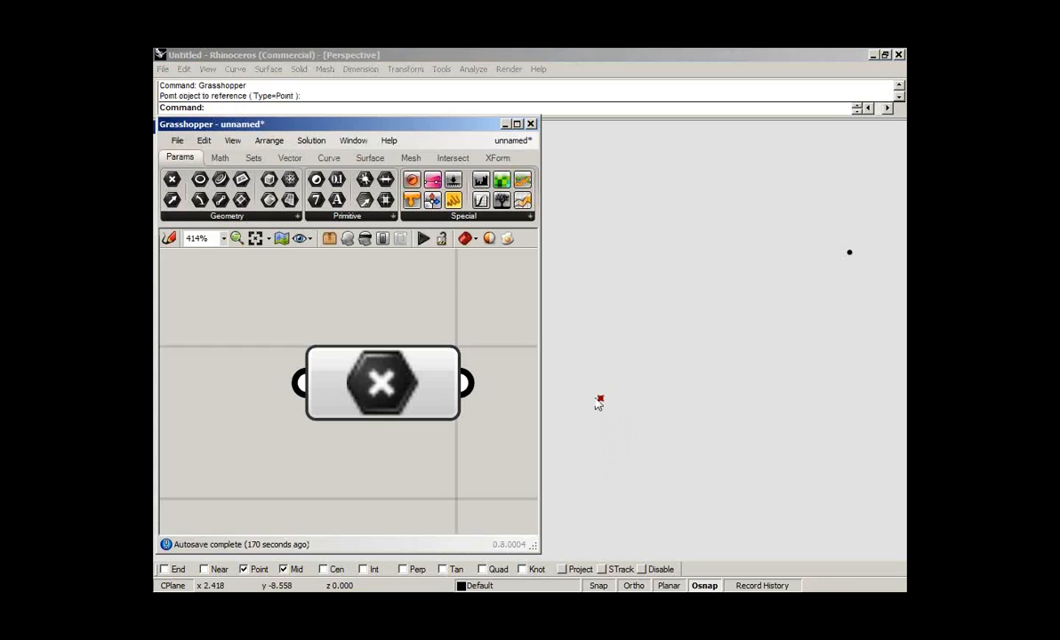
- Select and deselect the Point parameter repeatedly to compare its preview colours in the Rhino viewport
{"action": "mouse_move", "coordinate": [409, 392]}
{"action": "left_click", "coordinate": [381, 381]}
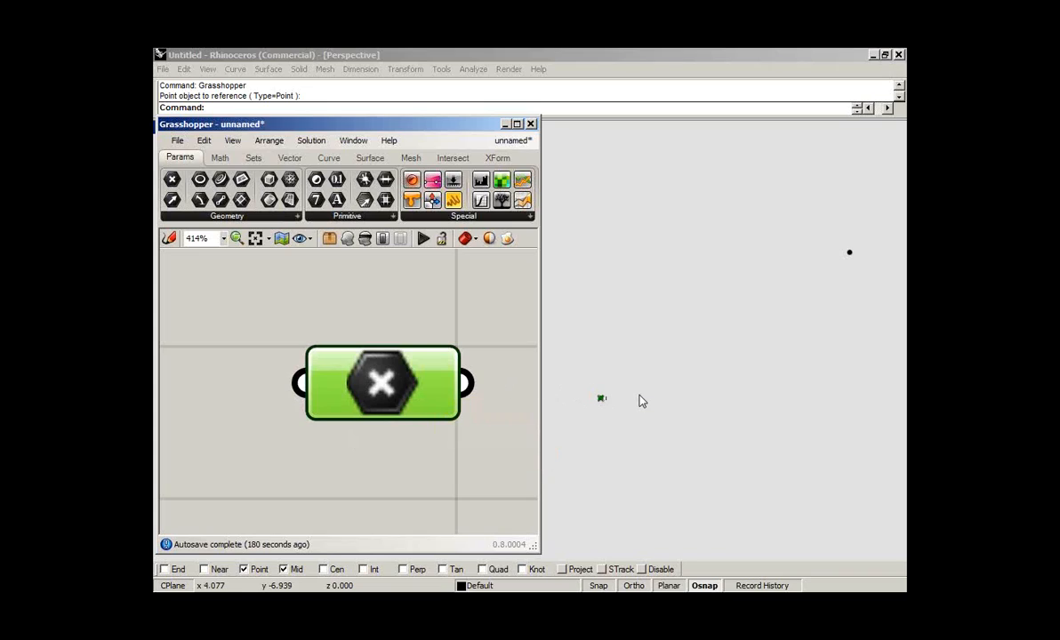
{"action": "left_click", "coordinate": [395, 320]}
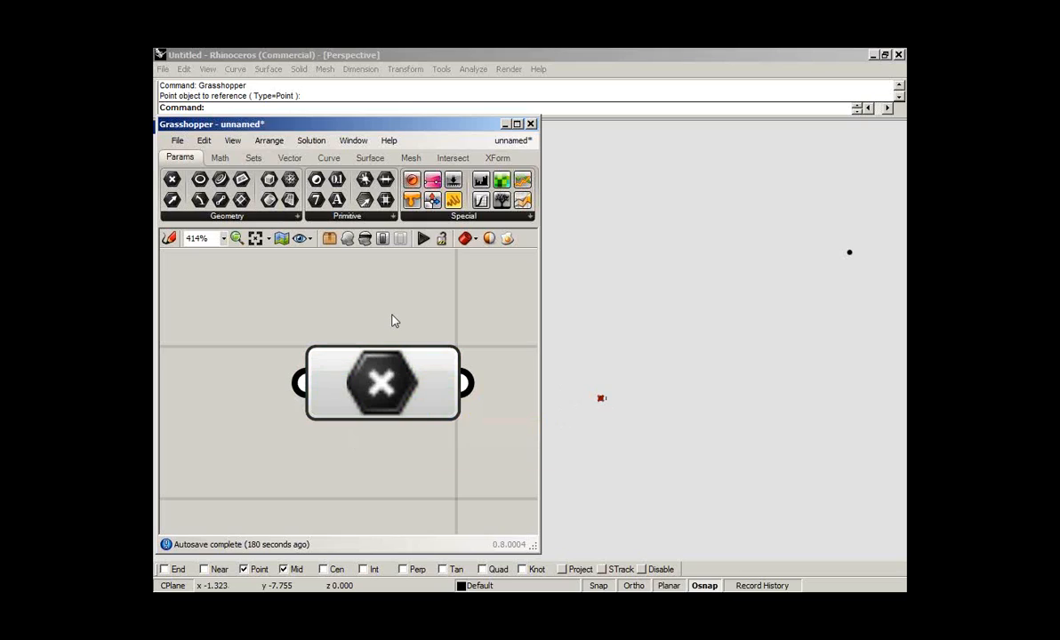
{"action": "left_click", "coordinate": [389, 379]}
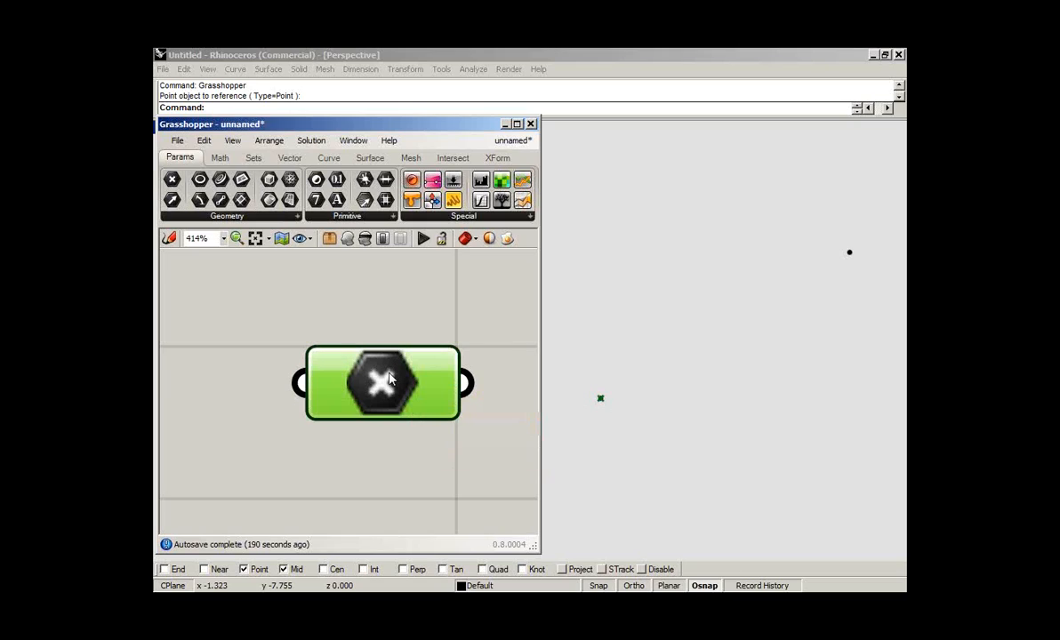
{"action": "left_click", "coordinate": [390, 321]}
{"action": "left_click", "coordinate": [360, 353]}
{"action": "left_click", "coordinate": [395, 303]}
- Add a second Point parameter below the first and set its one point to the farther Rhino point object
{"action": "scroll", "coordinate": [360, 317], "scroll_direction": "down", "scroll_amount": 1}
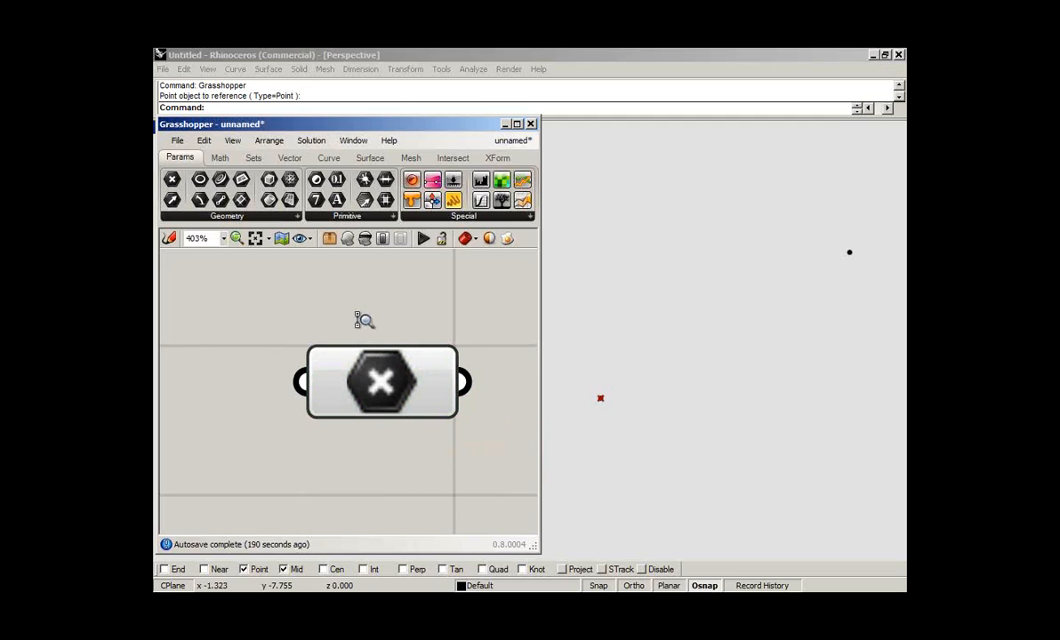
{"action": "scroll", "coordinate": [360, 318], "scroll_direction": "down", "scroll_amount": 4}
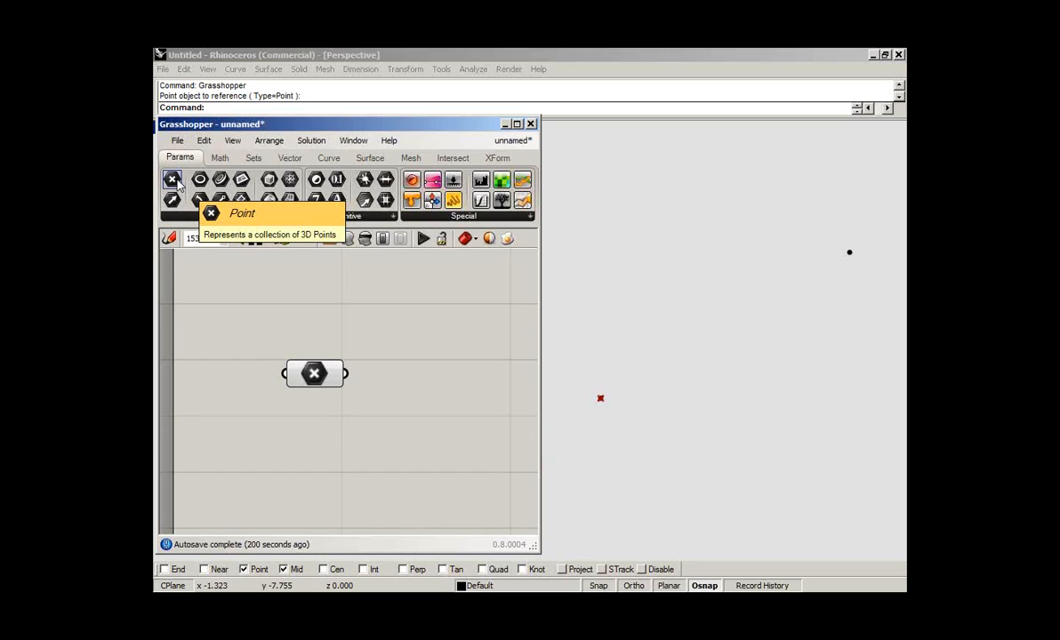
{"action": "left_click_drag", "start_coordinate": [175, 183], "coordinate": [323, 424]}
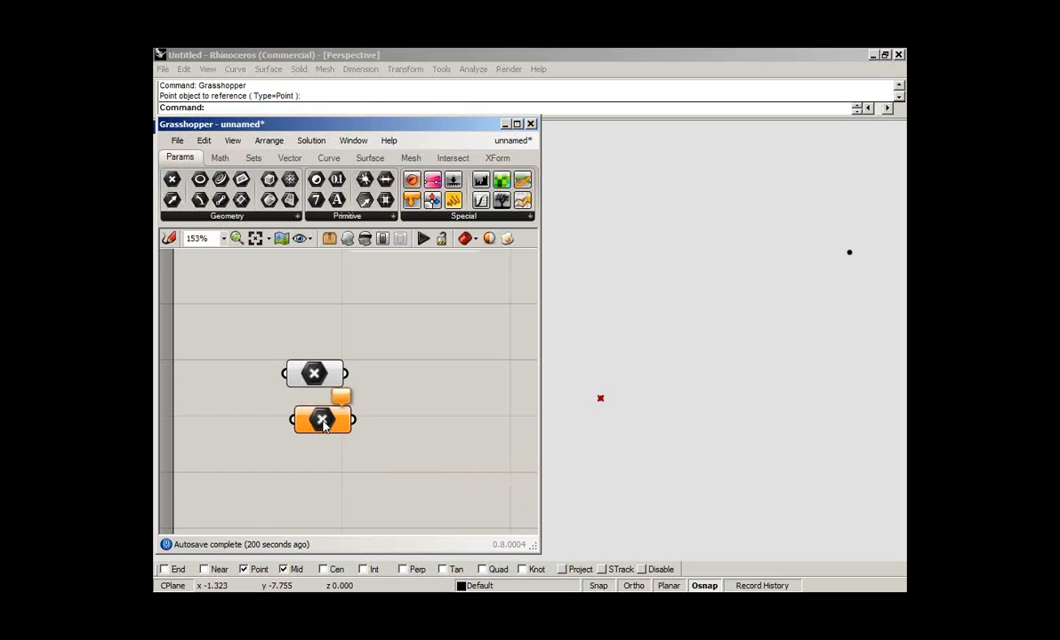
{"action": "right_click", "coordinate": [323, 424]}
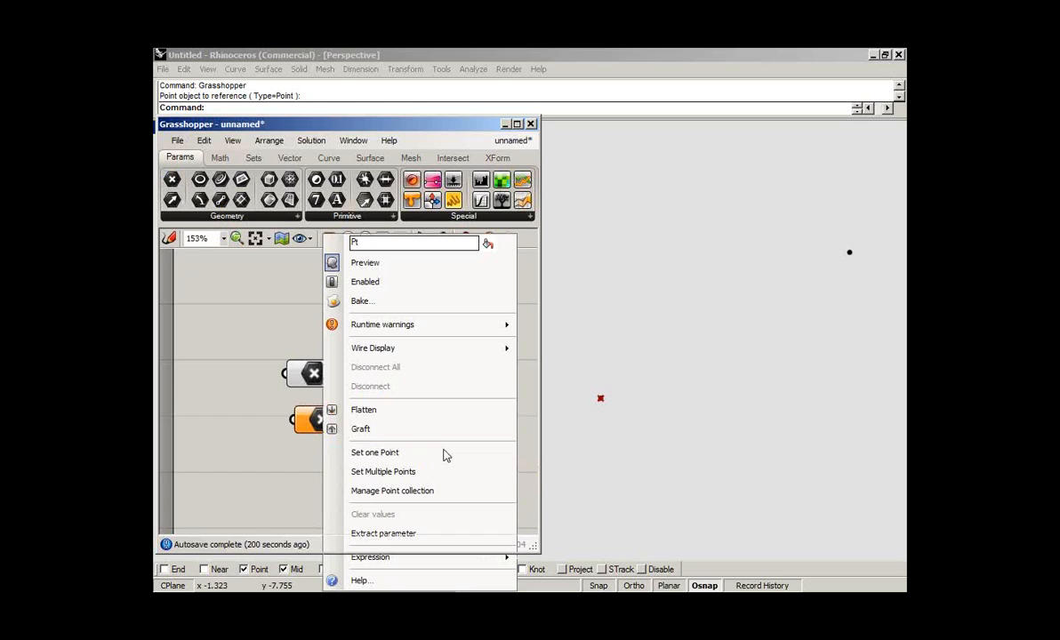
{"action": "left_click", "coordinate": [446, 454]}
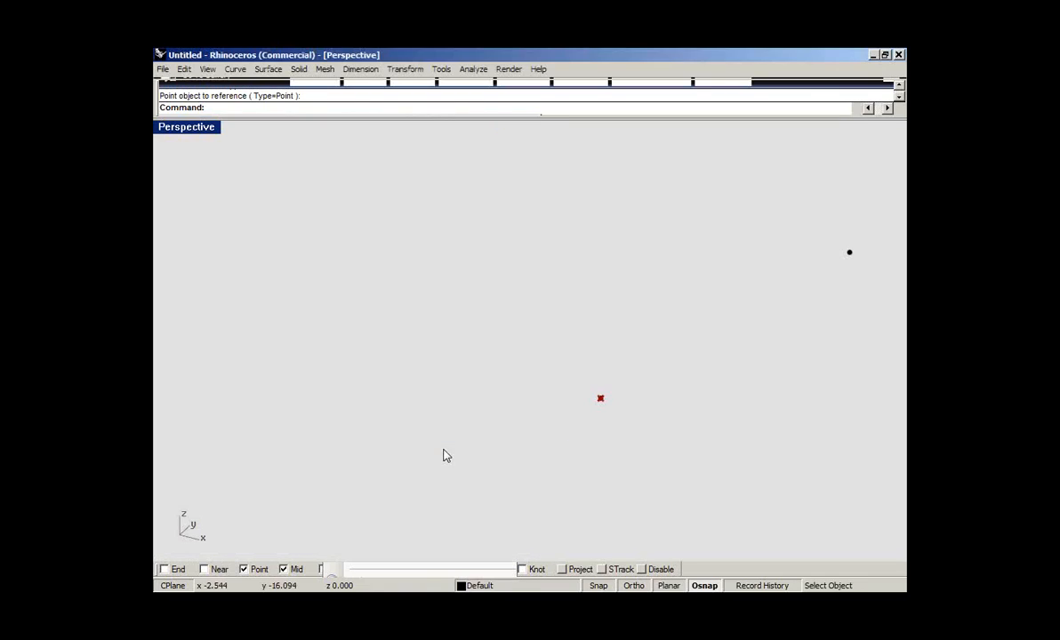
{"action": "left_click", "coordinate": [850, 254]}
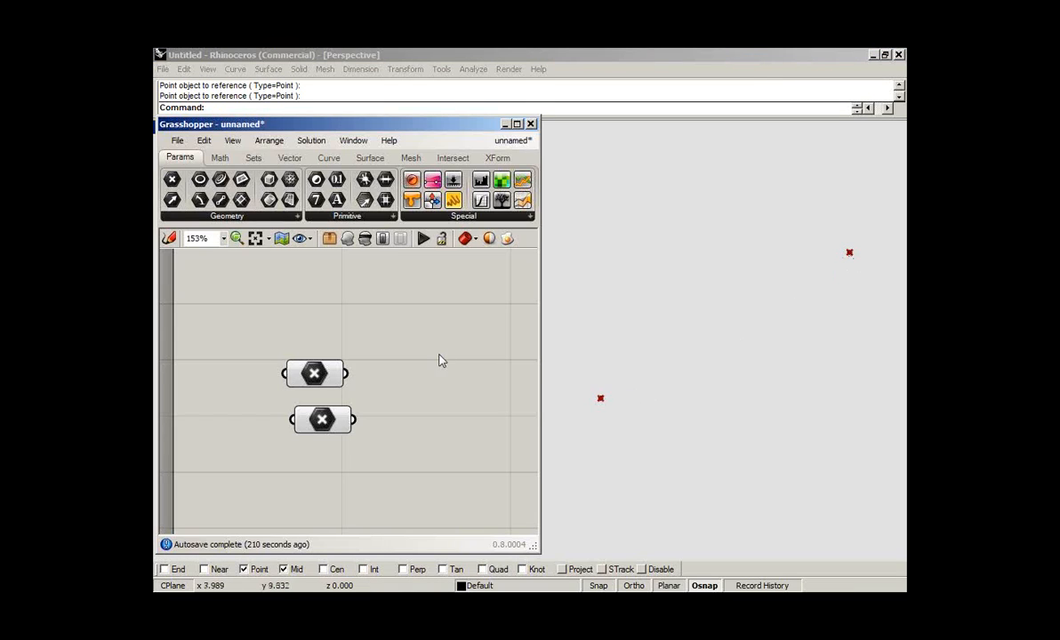
- Align the two Point parameters vertically with more space between them, leaving free canvas beside them
{"action": "left_click_drag", "start_coordinate": [327, 423], "coordinate": [307, 453]}
{"action": "left_click_drag", "start_coordinate": [316, 381], "coordinate": [304, 385]}
{"action": "left_click", "coordinate": [368, 377]}
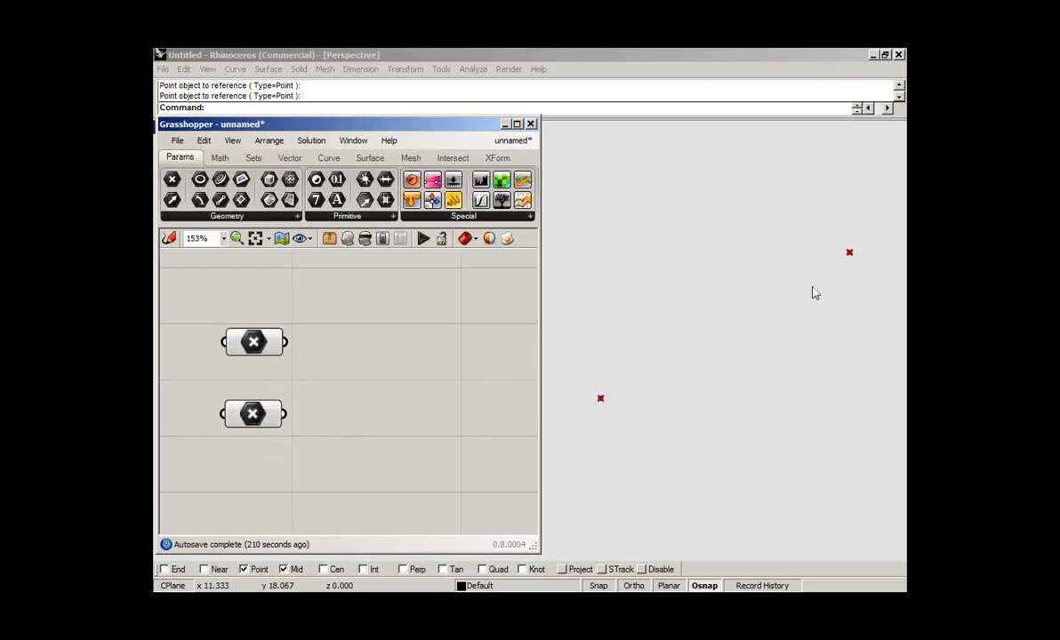
{"action": "double_click", "coordinate": [378, 378]}
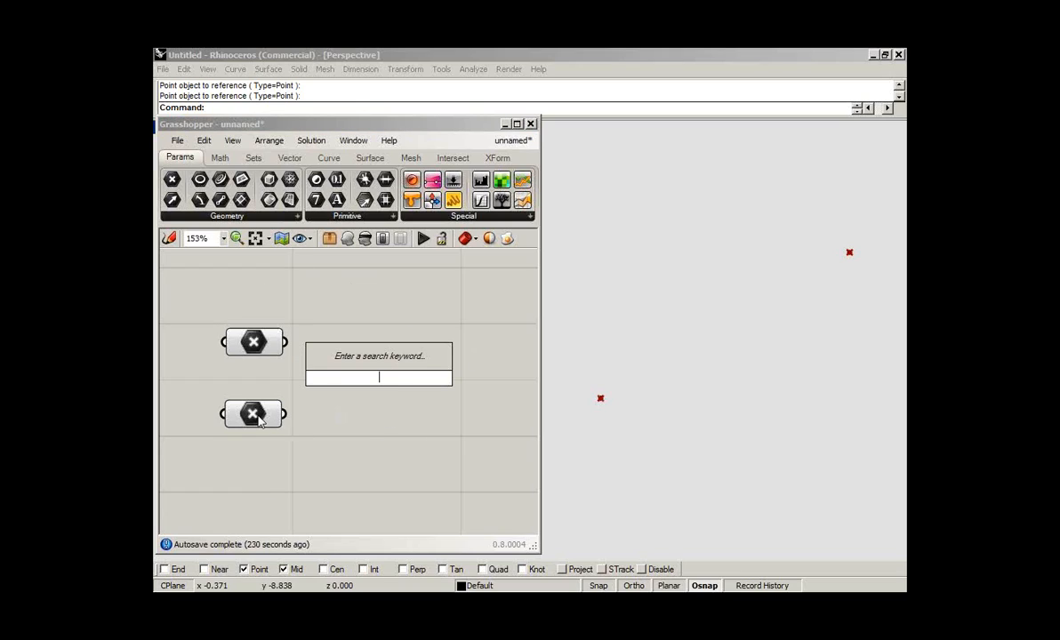
{"action": "left_click", "coordinate": [259, 421]}
{"action": "left_click", "coordinate": [414, 392]}
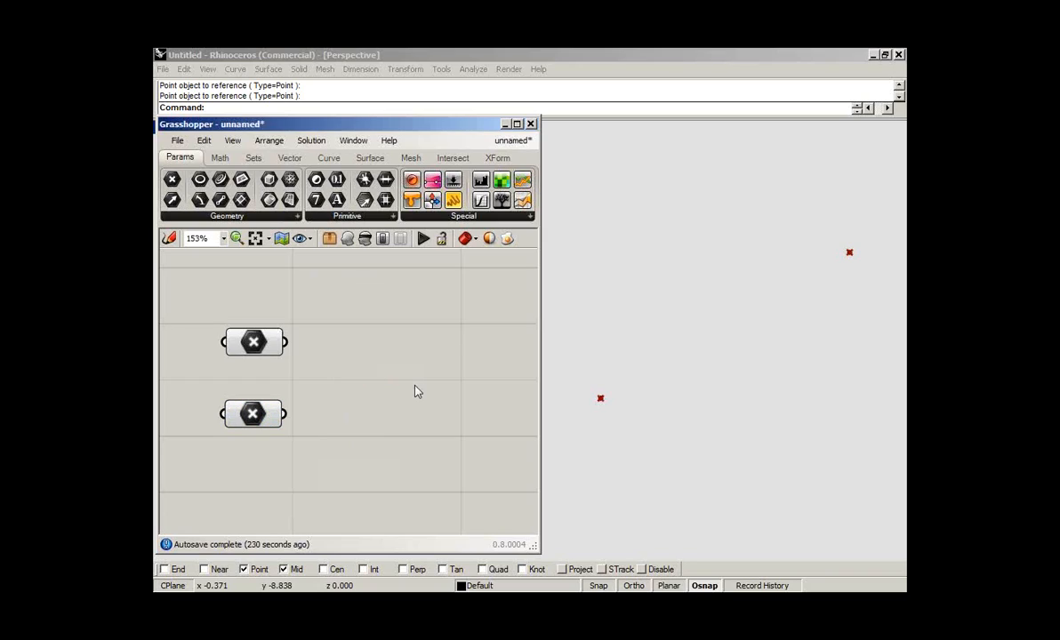
- Search the components for "line" and add the two-point Line component beside the two Point parameters
{"action": "double_click", "coordinate": [411, 388]}
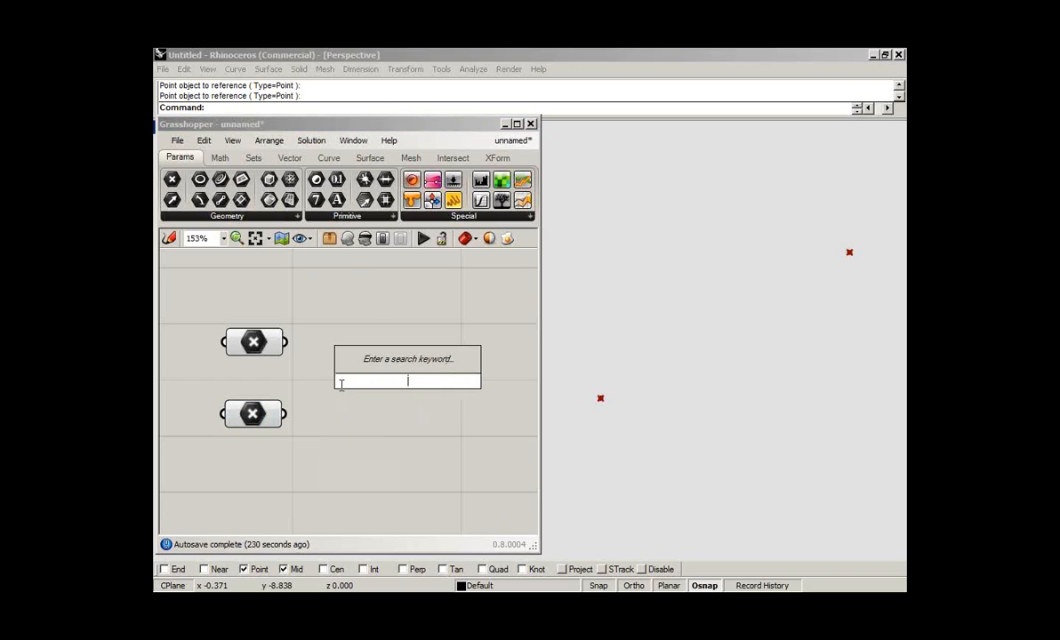
{"action": "type", "text": "line"}
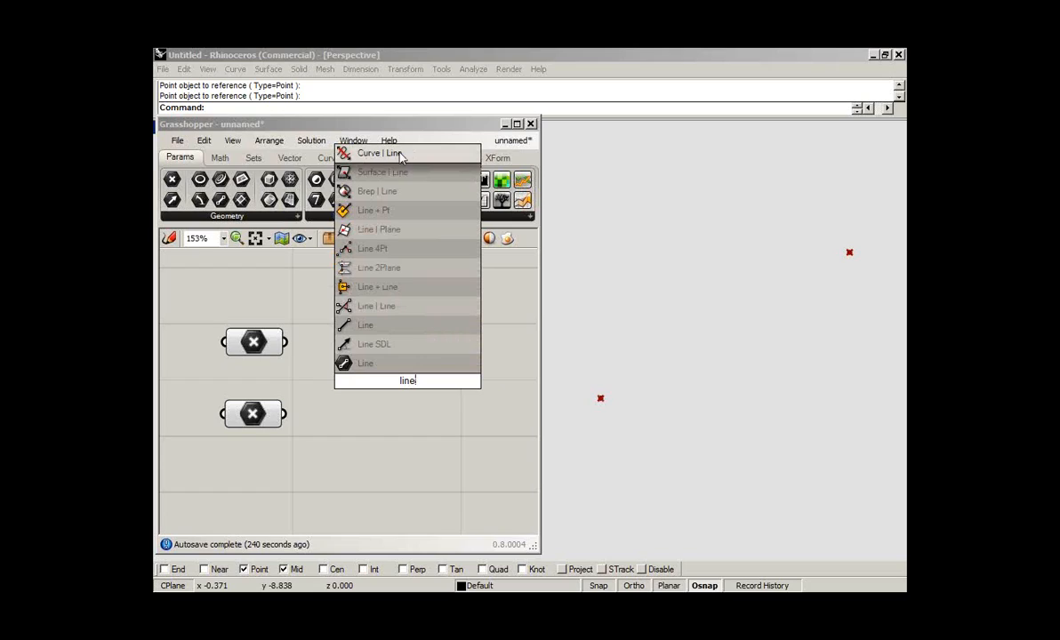
{"action": "left_click", "coordinate": [384, 328]}
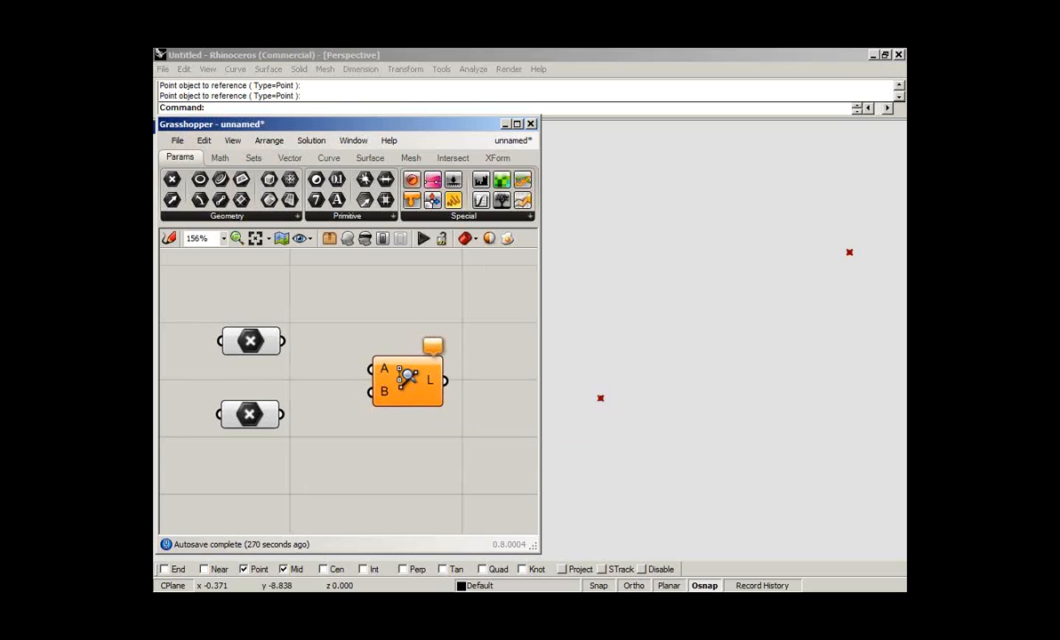
- Examine the Line component's description, its A and B point inputs, and its L output
{"action": "scroll", "coordinate": [409, 381], "scroll_direction": "up", "scroll_amount": 2}
{"action": "scroll", "coordinate": [412, 335], "scroll_direction": "up", "scroll_amount": 3}
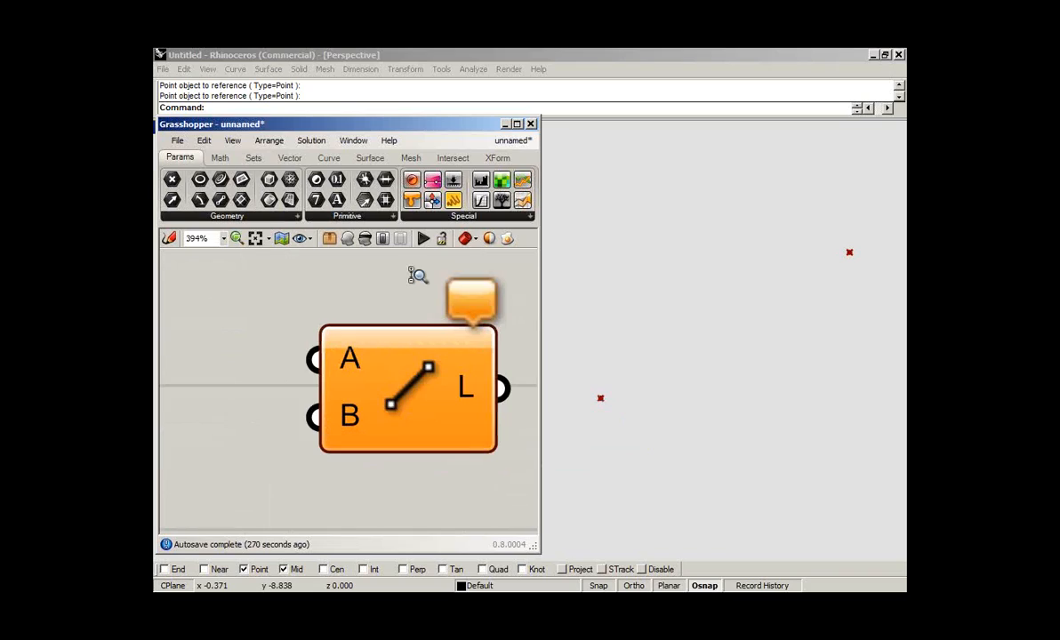
{"action": "right_click_drag", "start_coordinate": [413, 276], "coordinate": [412, 270], "text": "ctrl"}
{"action": "right_click_drag", "start_coordinate": [399, 305], "coordinate": [353, 299]}
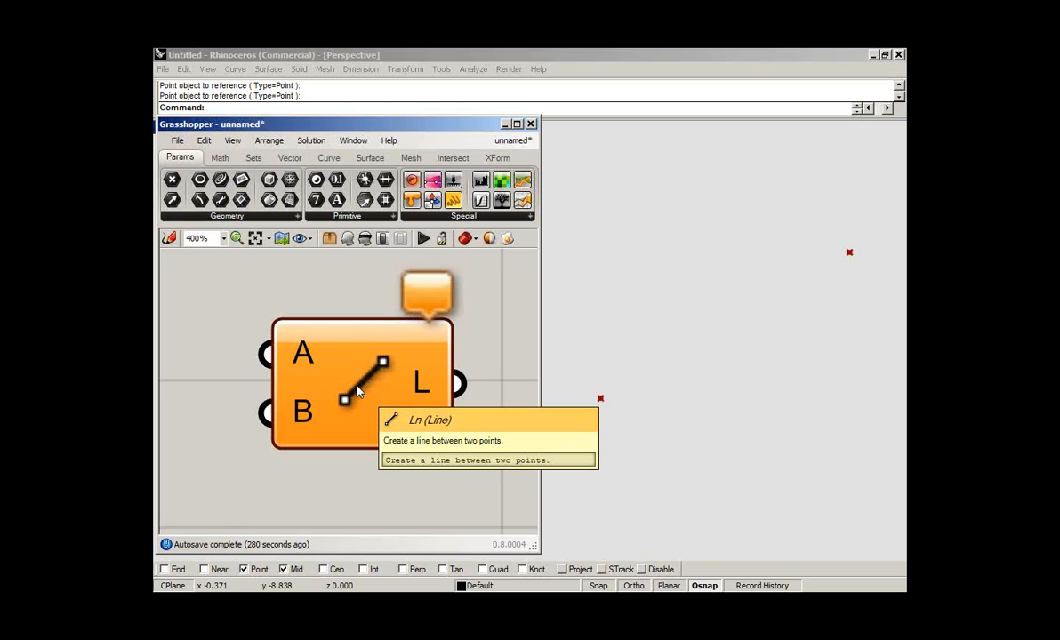
{"action": "mouse_move", "coordinate": [293, 355]}
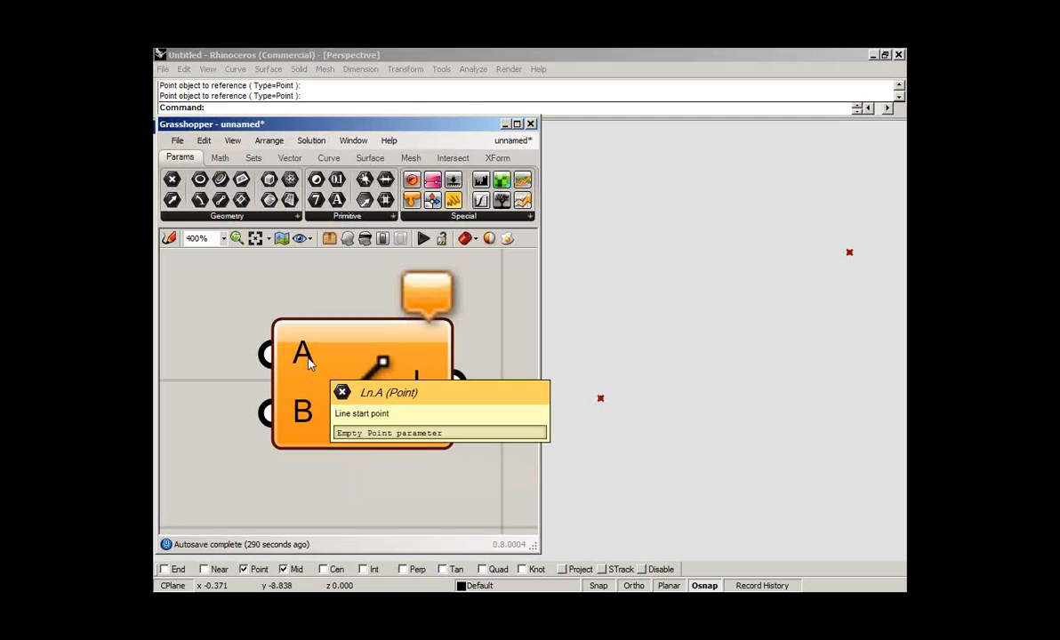
{"action": "mouse_move", "coordinate": [310, 407]}
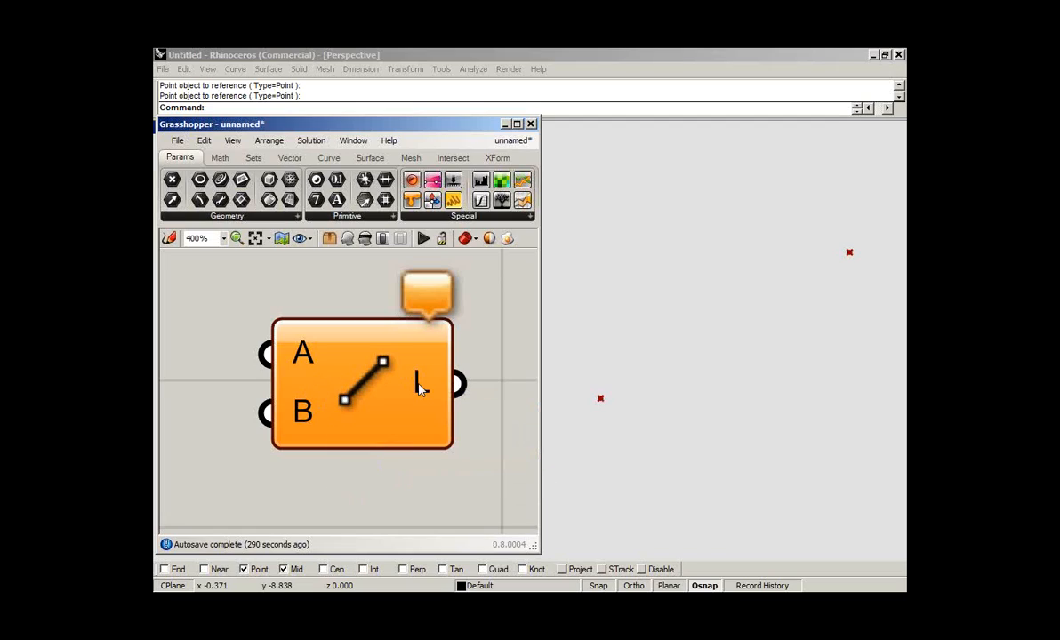
{"action": "mouse_move", "coordinate": [421, 388]}
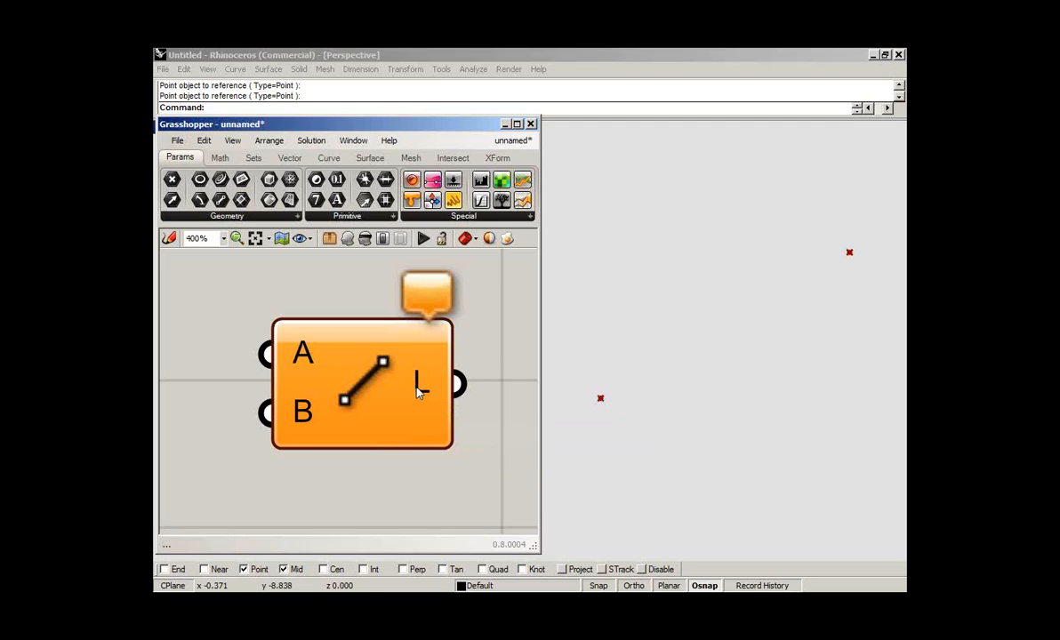
- Connect the upper Point parameter to the Line component's A input and the lower one to its B input
{"action": "scroll", "coordinate": [419, 391], "scroll_direction": "down", "scroll_amount": 3}
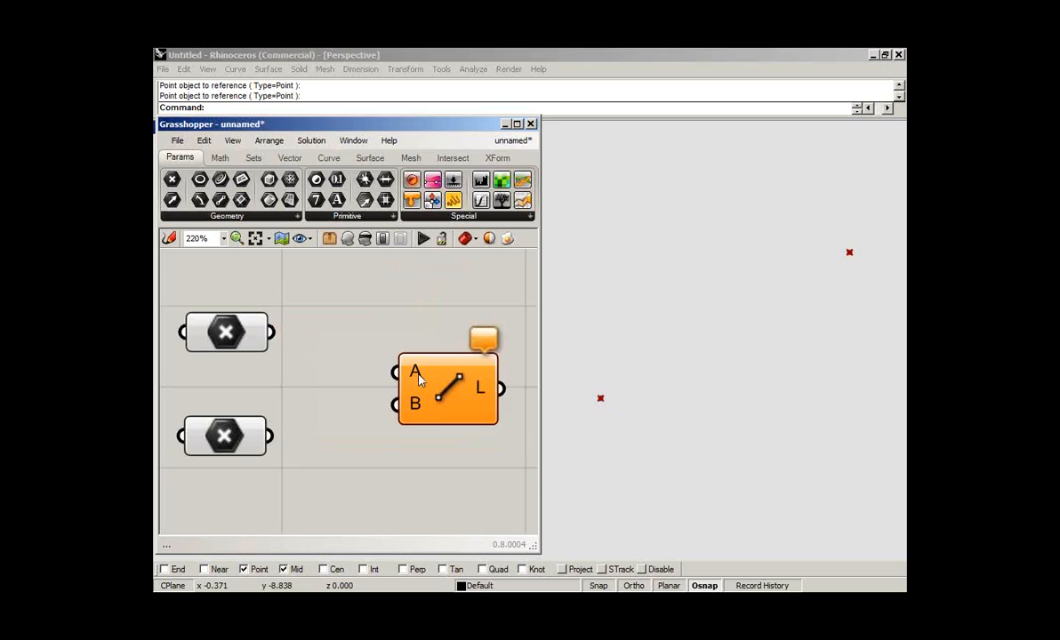
{"action": "scroll", "coordinate": [418, 378], "scroll_direction": "down", "scroll_amount": 1}
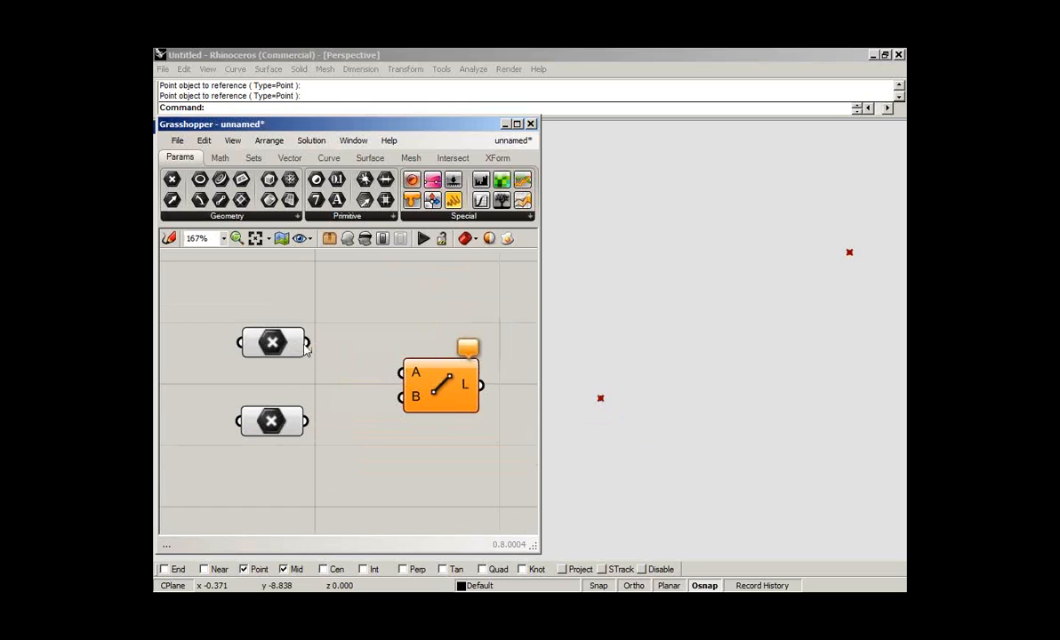
{"action": "mouse_move", "coordinate": [307, 344]}
{"action": "left_mouse_down"}
{"action": "mouse_move", "coordinate": [379, 352]}
{"action": "mouse_move", "coordinate": [409, 382]}
{"action": "left_mouse_up"}
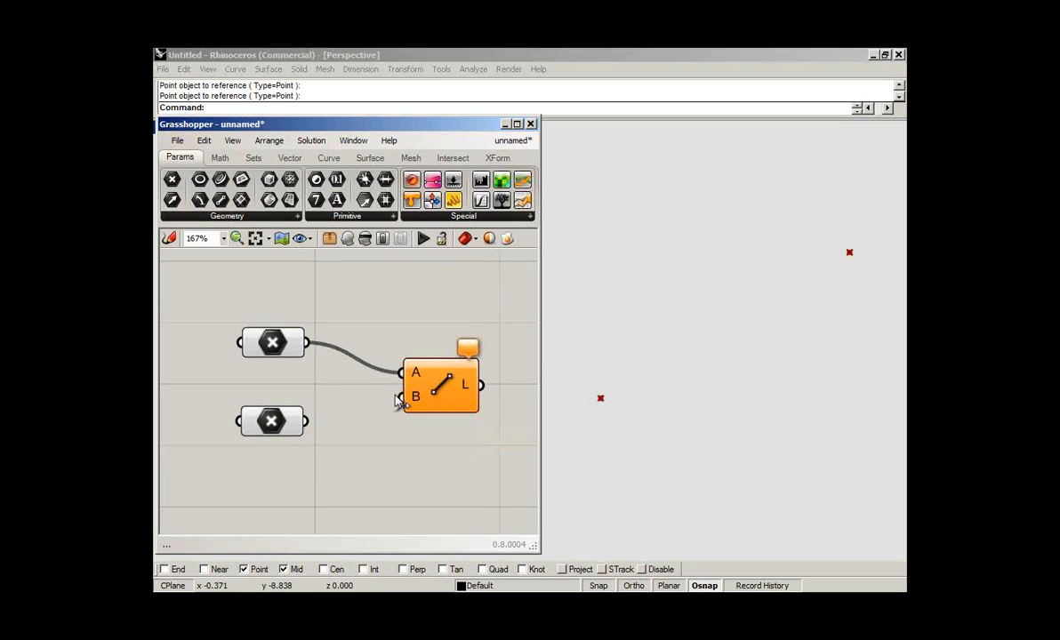
{"action": "left_click_drag", "start_coordinate": [399, 402], "coordinate": [322, 428]}
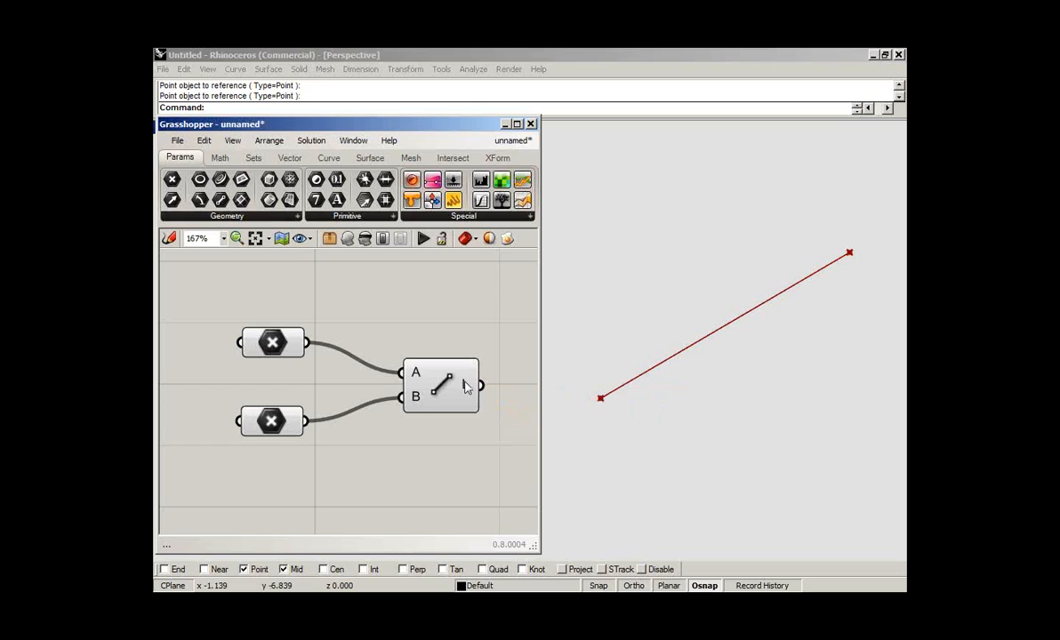
- Check the Line component's L output and move the component closer to the two Point parameters
{"action": "mouse_move", "coordinate": [466, 387]}
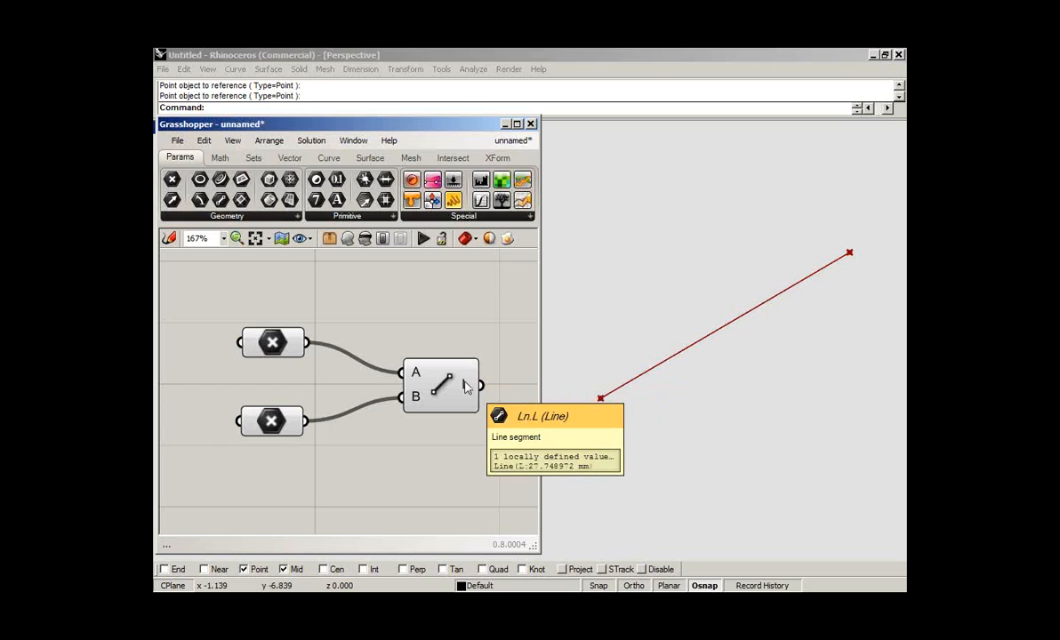
{"action": "left_click_drag", "start_coordinate": [464, 385], "coordinate": [405, 379]}
{"action": "left_click", "coordinate": [427, 357]}
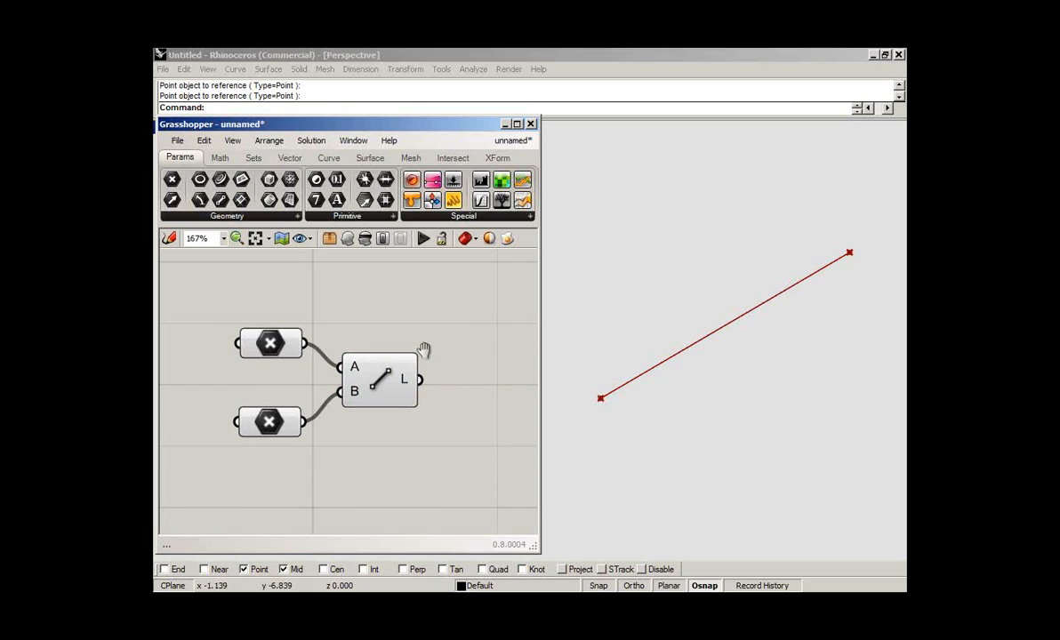
{"action": "right_click_drag", "start_coordinate": [426, 350], "coordinate": [361, 350]}
{"action": "scroll", "coordinate": [362, 356], "scroll_direction": "down", "scroll_amount": 3}
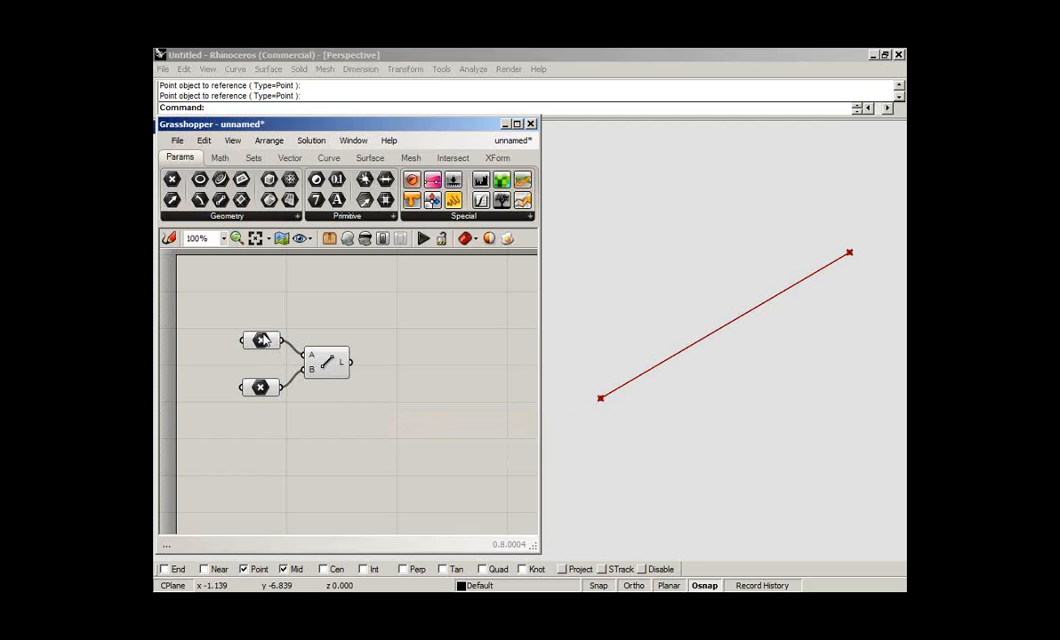
- Add a CurvePoint component after the Line component and set its parameter to 0.90
{"action": "mouse_move", "coordinate": [344, 371]}
{"action": "left_click", "coordinate": [331, 159]}
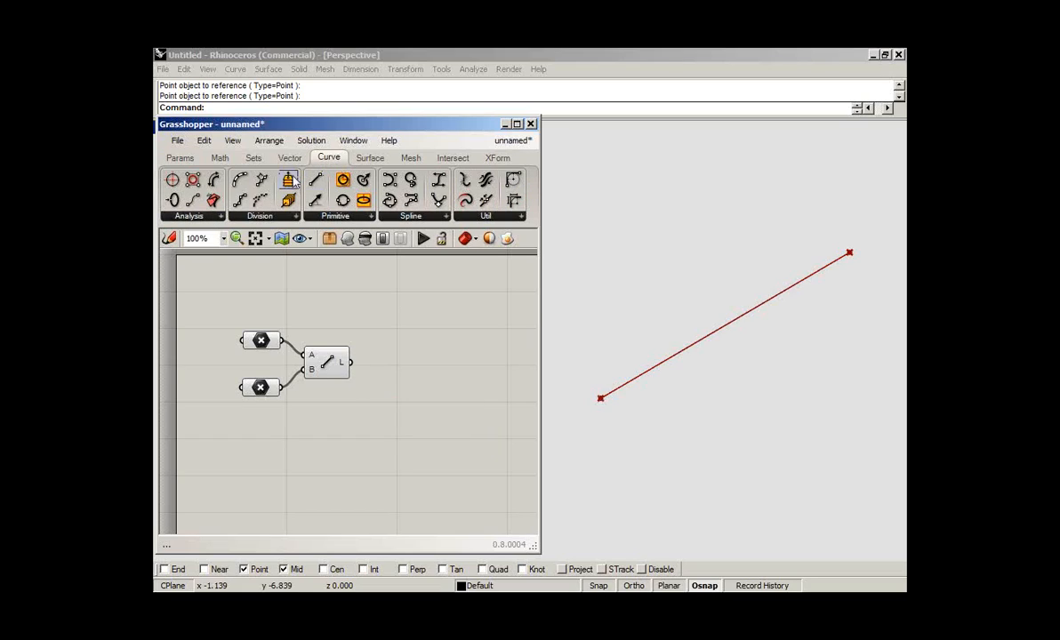
{"action": "left_click", "coordinate": [207, 218]}
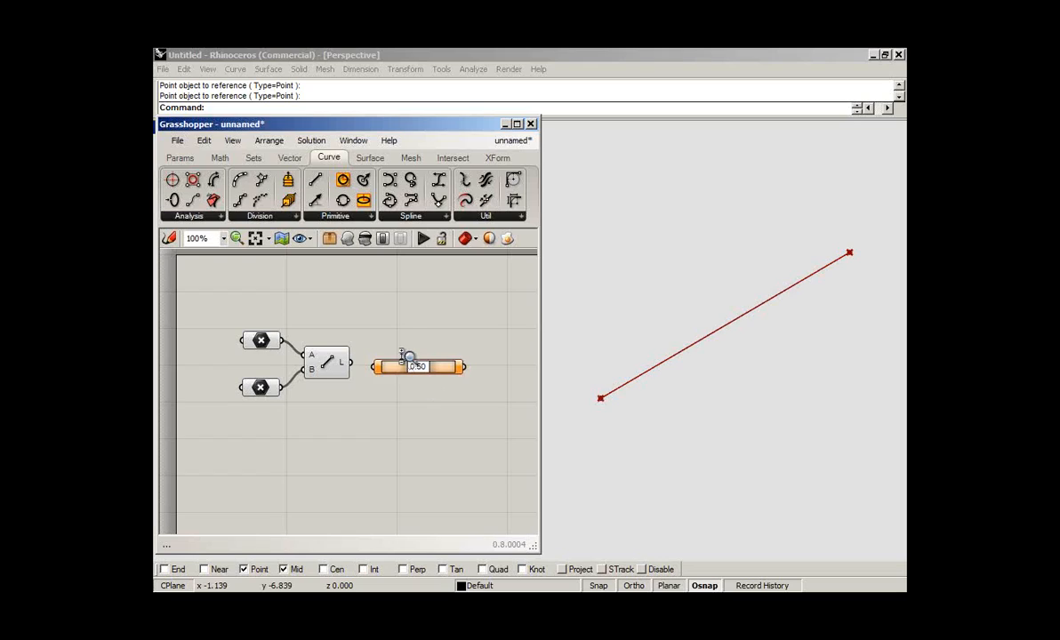
{"action": "scroll", "coordinate": [408, 347], "scroll_direction": "up", "scroll_amount": 5}
{"action": "left_click_drag", "start_coordinate": [436, 390], "coordinate": [492, 390]}
{"action": "scroll", "coordinate": [367, 384], "scroll_direction": "down", "scroll_amount": 1}
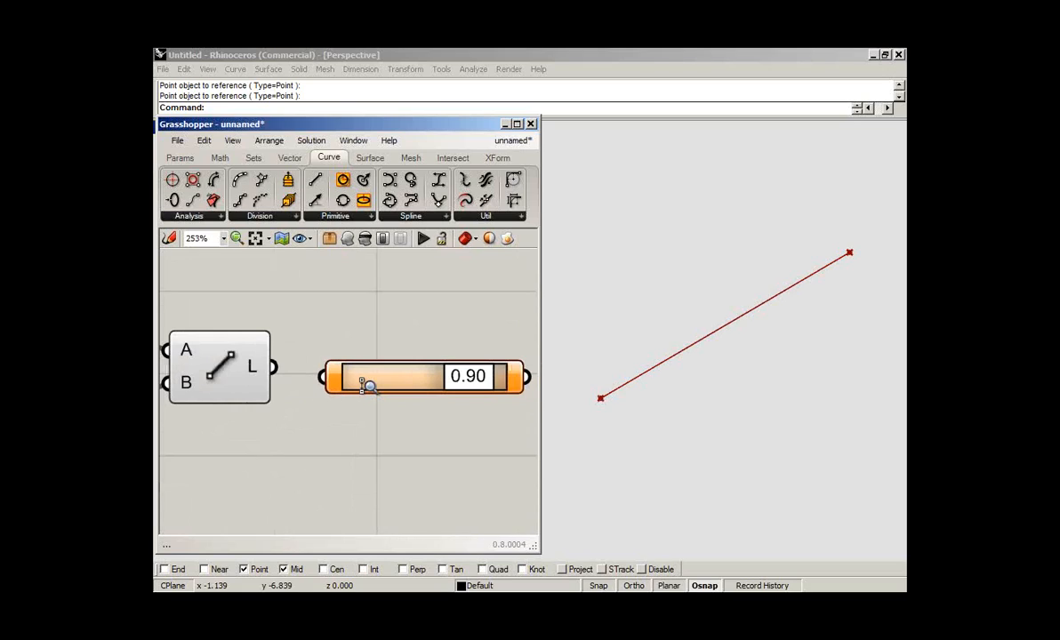
- Connect the Line component's L output to the CurvePoint component and set its position to 1/2 (mid)
{"action": "scroll", "coordinate": [366, 384], "scroll_direction": "down", "scroll_amount": 2}
{"action": "left_click_drag", "start_coordinate": [303, 365], "coordinate": [334, 379]}
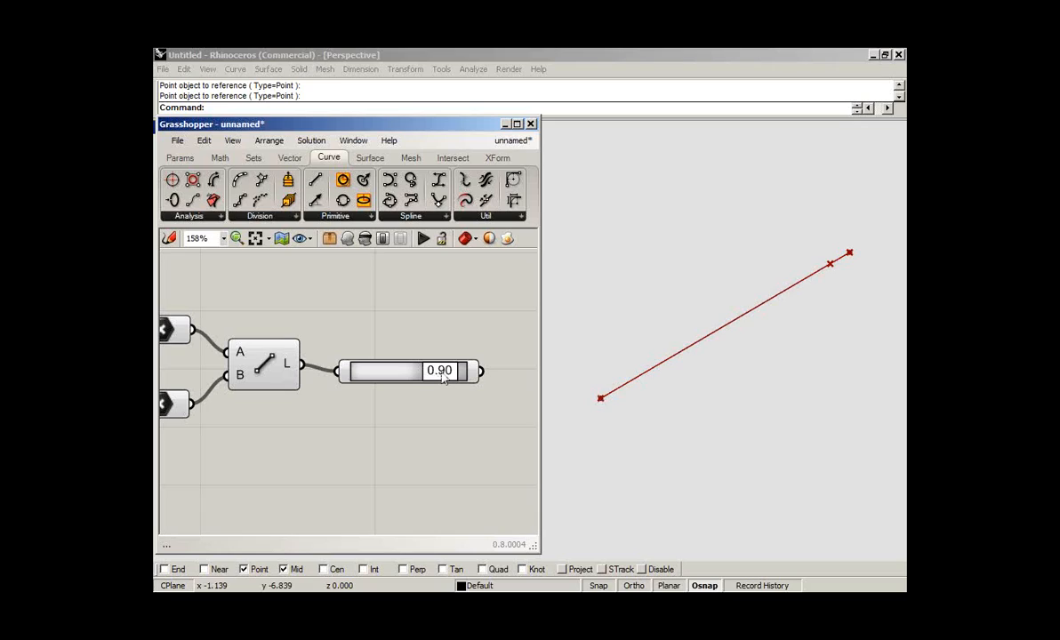
{"action": "left_click_drag", "start_coordinate": [442, 377], "coordinate": [404, 378]}
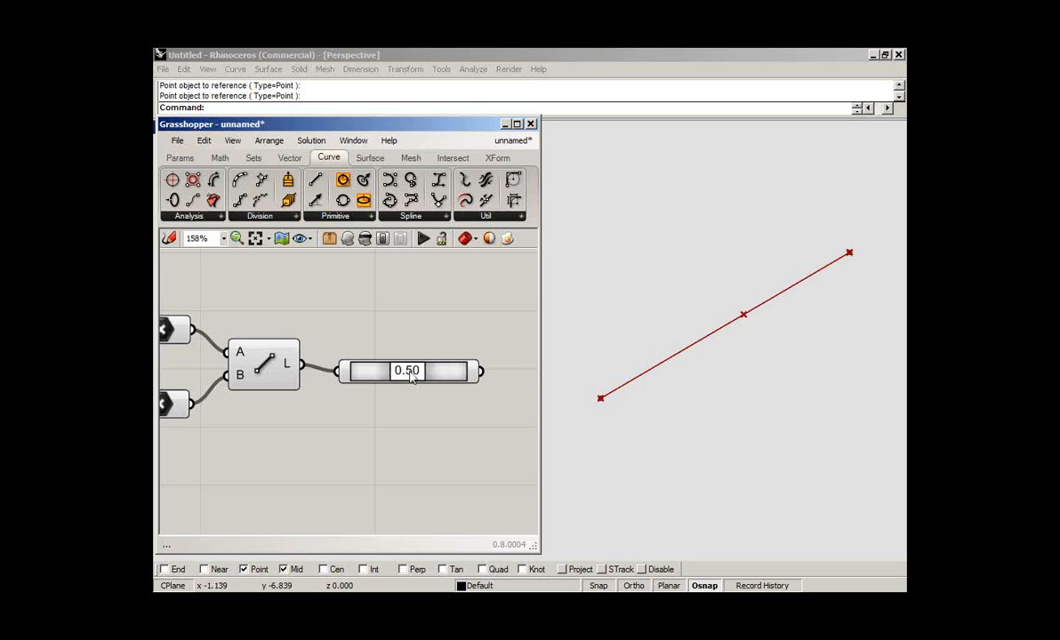
{"action": "right_click", "coordinate": [436, 374]}
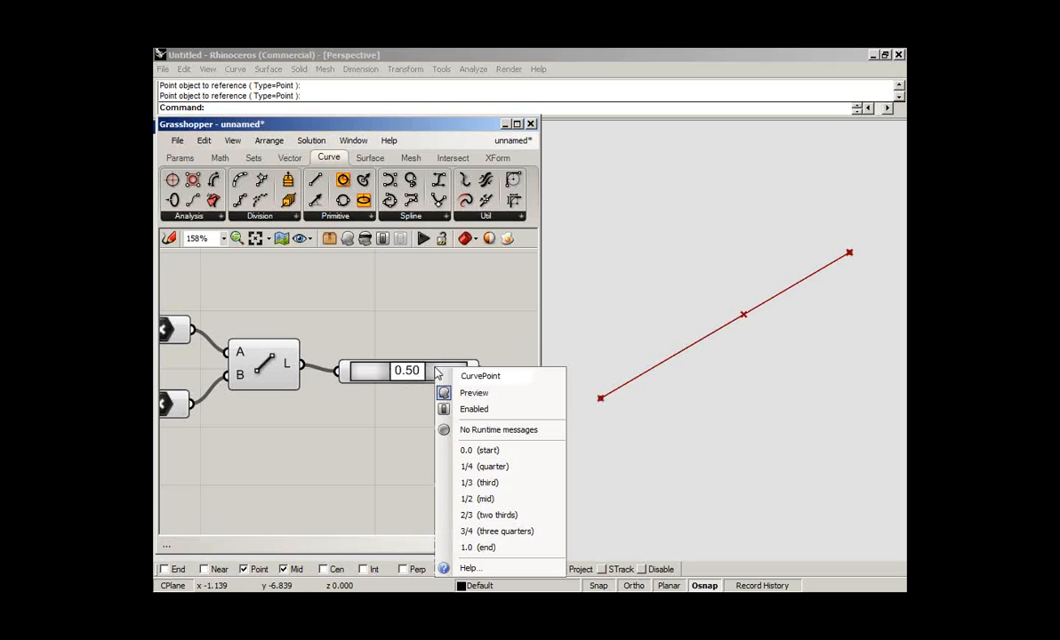
{"action": "left_click", "coordinate": [521, 504]}
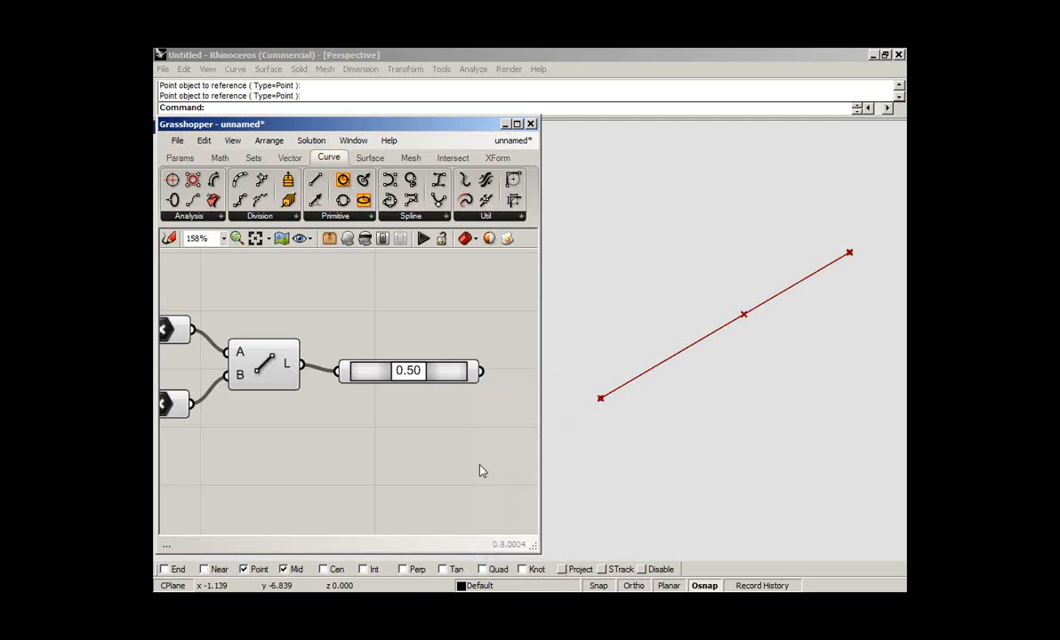
- Move the CurvePoint component closer to the Line component, leaving free canvas after it
{"action": "scroll", "coordinate": [389, 378], "scroll_direction": "down", "scroll_amount": 3}
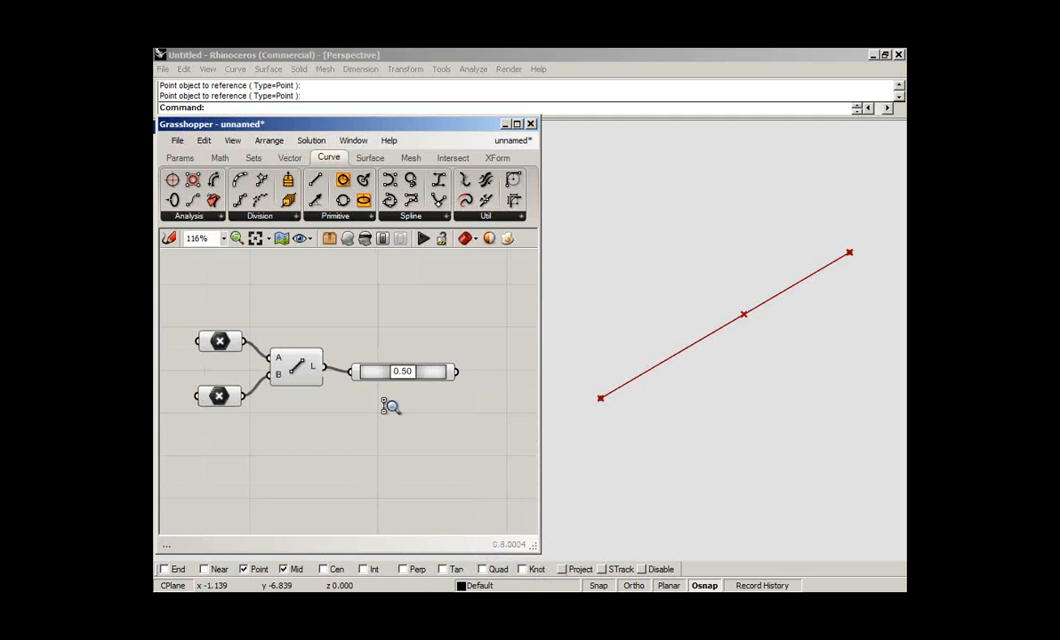
{"action": "scroll", "coordinate": [388, 405], "scroll_direction": "down", "scroll_amount": 3}
{"action": "right_click_drag", "start_coordinate": [388, 427], "coordinate": [388, 425], "text": "ctrl"}
{"action": "left_click", "coordinate": [421, 368]}
{"action": "left_click", "coordinate": [432, 382]}
{"action": "left_click_drag", "start_coordinate": [437, 368], "coordinate": [418, 368]}
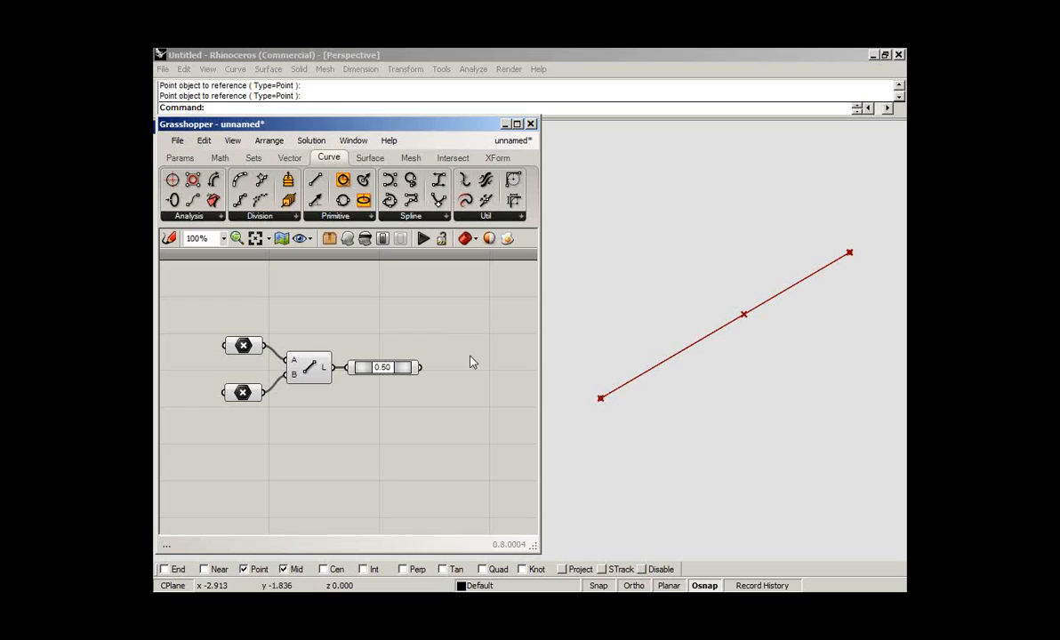
{"action": "right_click_drag", "start_coordinate": [456, 388], "coordinate": [412, 384]}
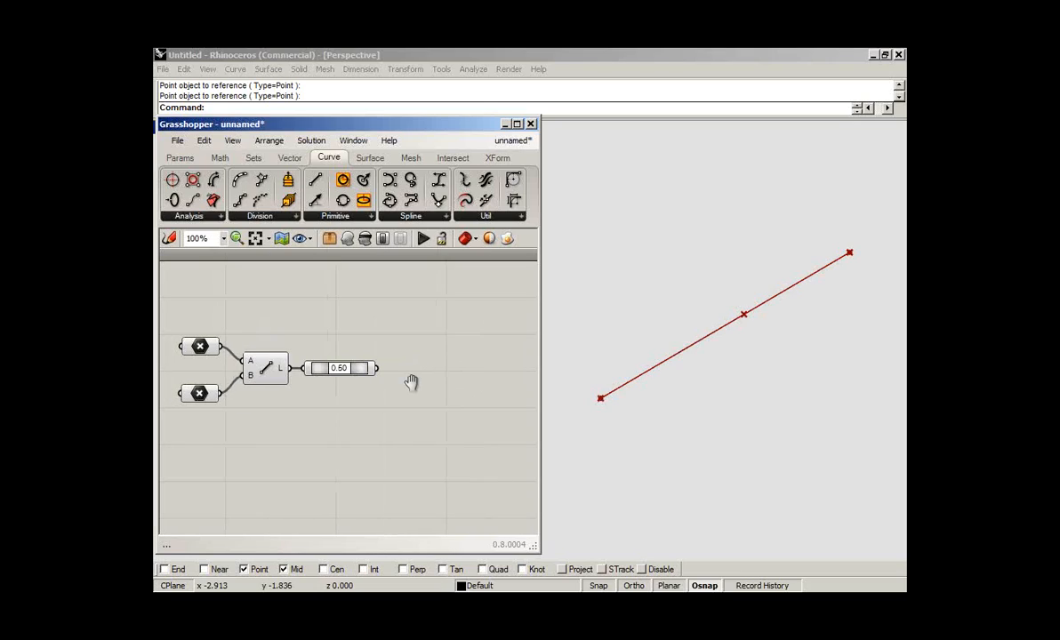
- Add a Number Slider to the canvas below the CurvePoint component
{"action": "right_click_drag", "start_coordinate": [600, 356], "coordinate": [716, 373]}
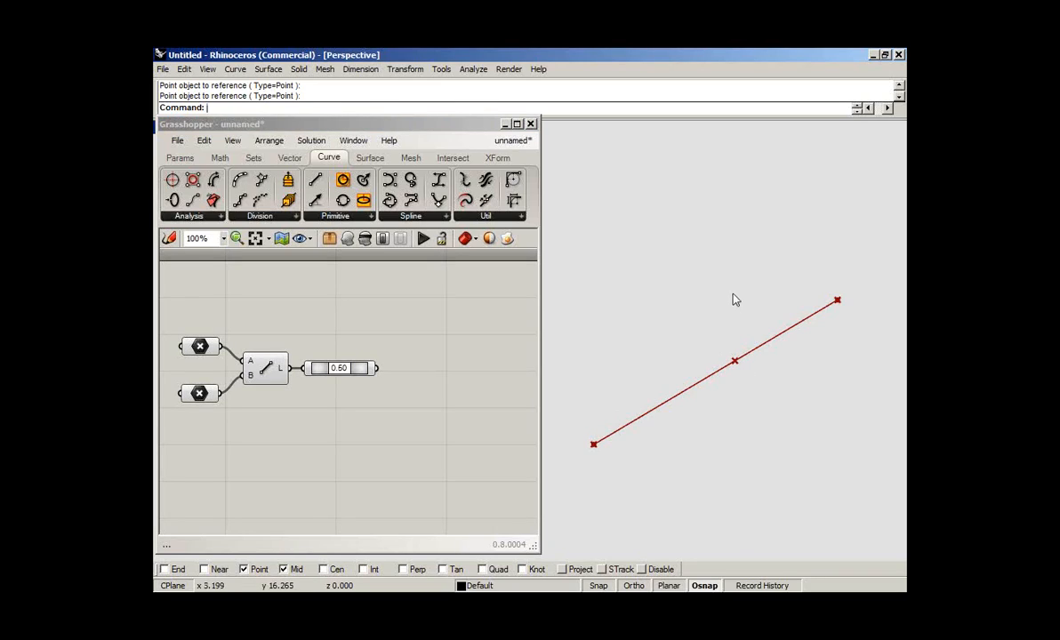
{"action": "right_click_drag", "start_coordinate": [315, 300], "coordinate": [362, 289]}
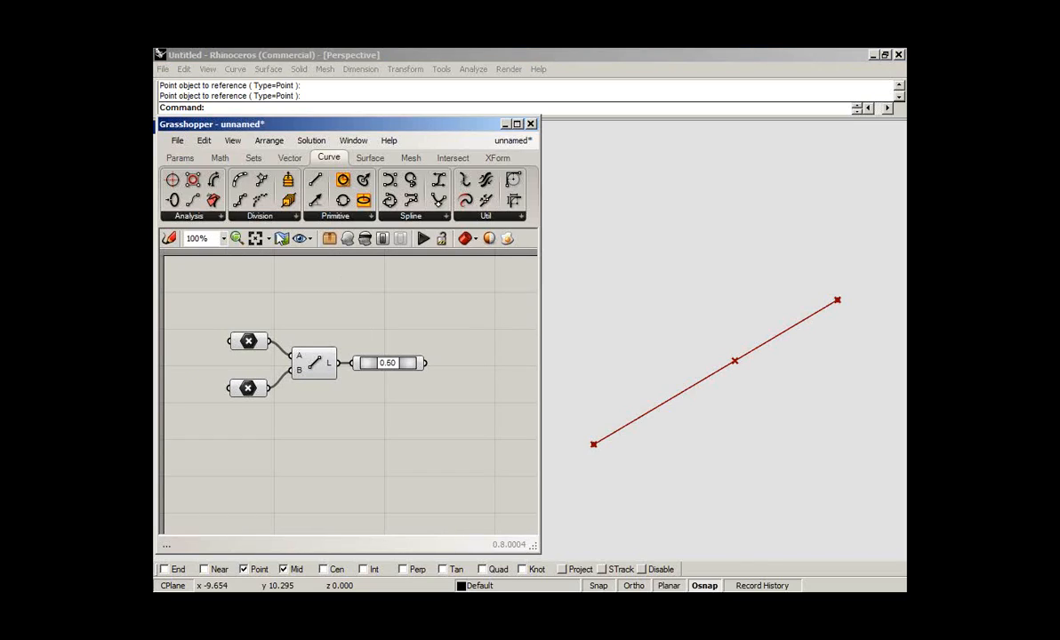
{"action": "left_click", "coordinate": [181, 158]}
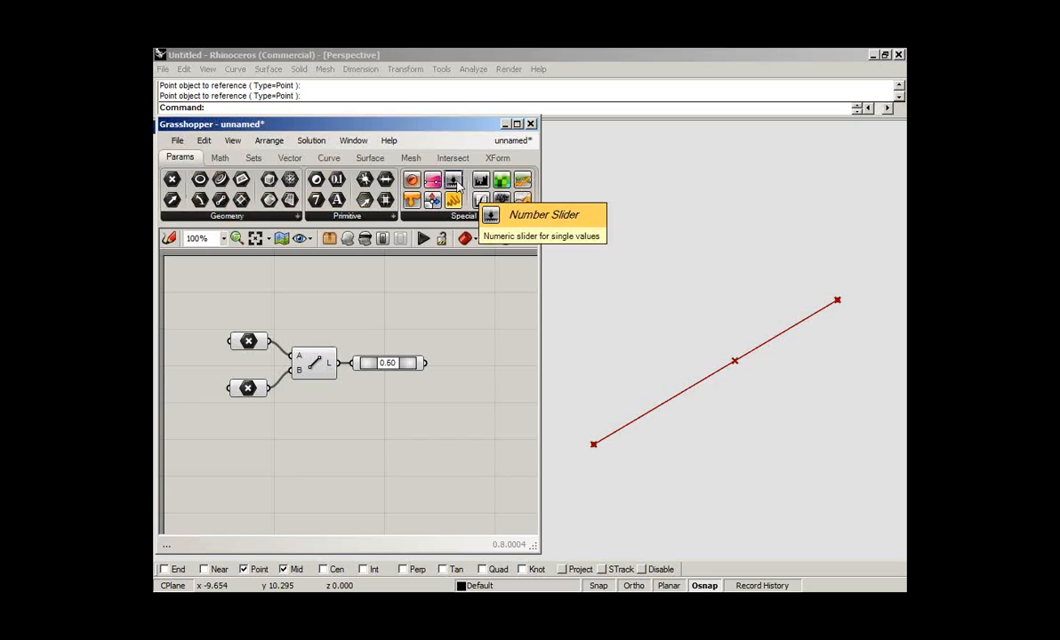
{"action": "left_click_drag", "start_coordinate": [455, 184], "coordinate": [384, 433]}
{"action": "scroll", "coordinate": [398, 432], "scroll_direction": "up", "scroll_amount": 1}
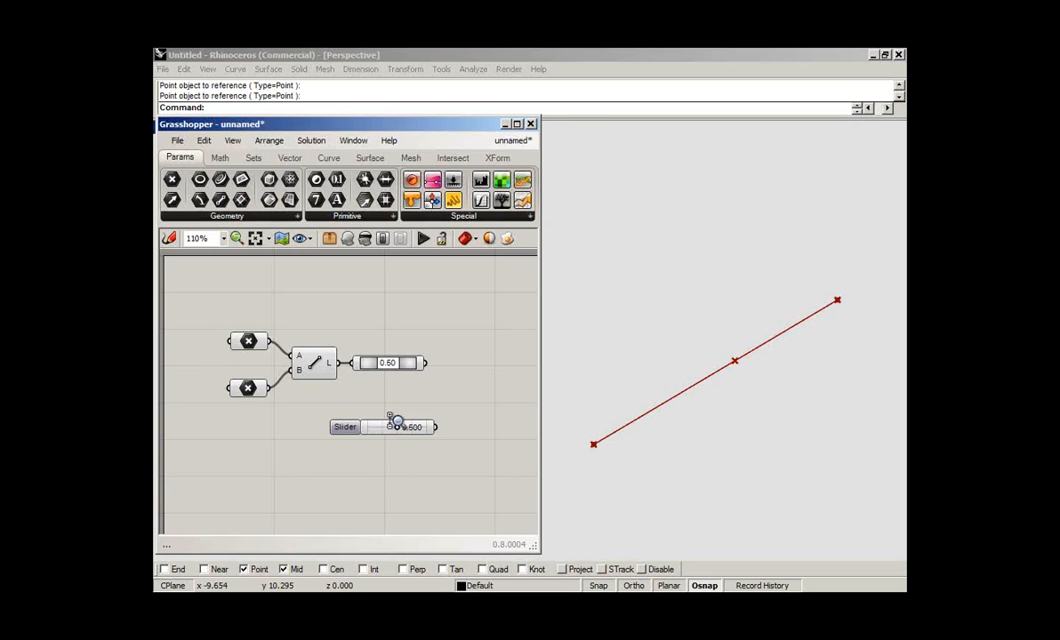
{"action": "scroll", "coordinate": [396, 420], "scroll_direction": "up", "scroll_amount": 5}
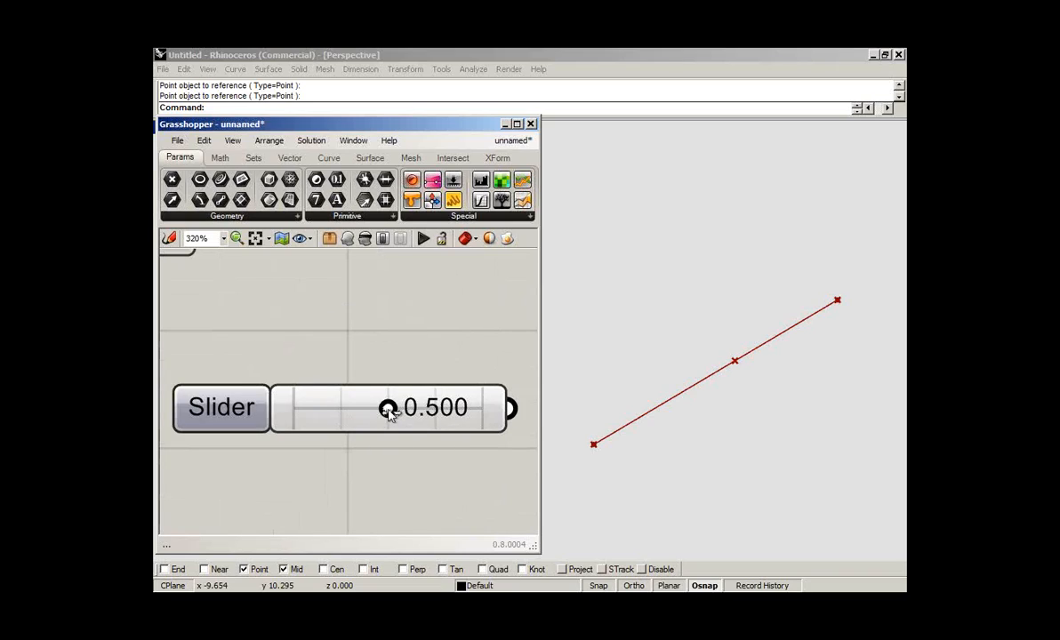
- Try different values on the Number Slider, ending at its maximum of 1.000
{"action": "mouse_move", "coordinate": [388, 409]}
{"action": "left_mouse_down"}
{"action": "mouse_move", "coordinate": [298, 420]}
{"action": "mouse_move", "coordinate": [525, 414]}
{"action": "mouse_move", "coordinate": [337, 418]}
{"action": "mouse_move", "coordinate": [392, 422]}
{"action": "left_mouse_up"}
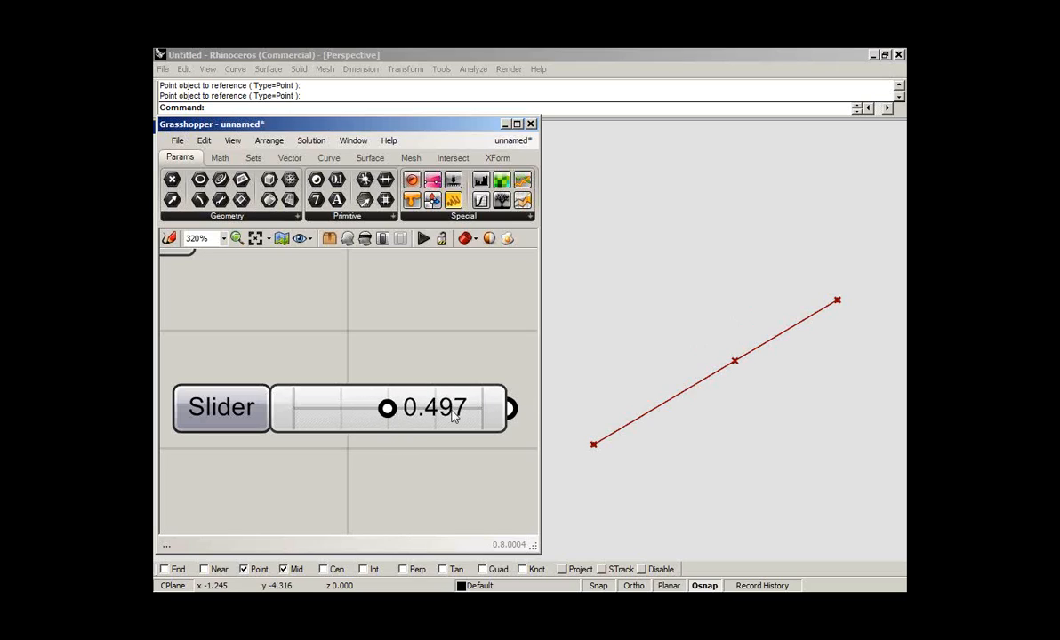
{"action": "scroll", "coordinate": [391, 388], "scroll_direction": "down", "scroll_amount": 1}
{"action": "right_click_drag", "start_coordinate": [391, 388], "coordinate": [402, 345], "text": "ctrl"}
{"action": "left_click_drag", "start_coordinate": [386, 383], "coordinate": [468, 396]}
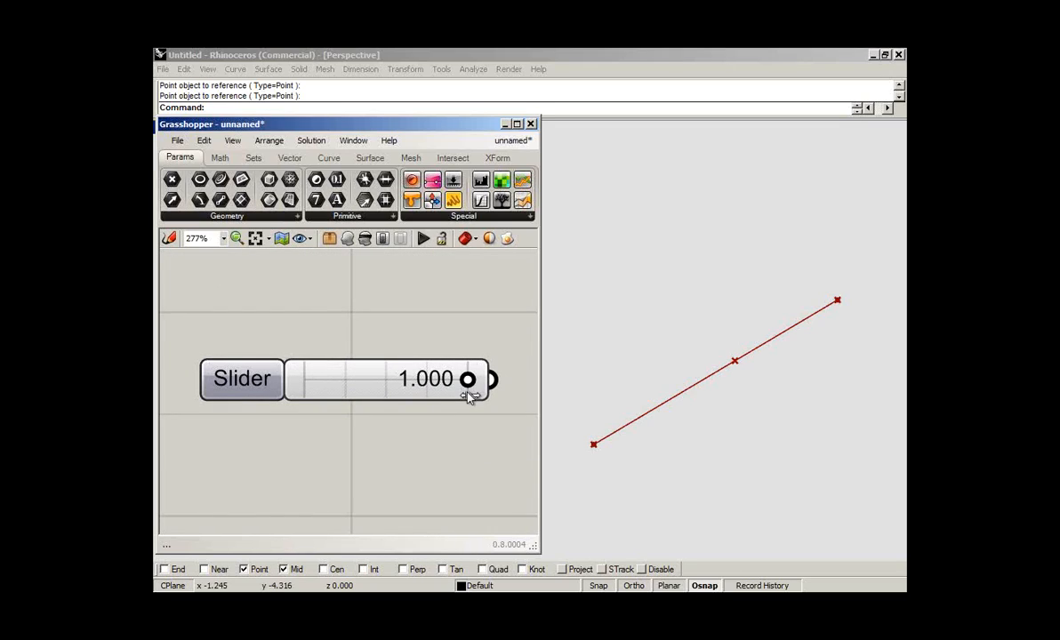
- Set the Number Slider's upper limit to 10 and slide its value to 10.000
{"action": "right_click", "coordinate": [386, 383]}
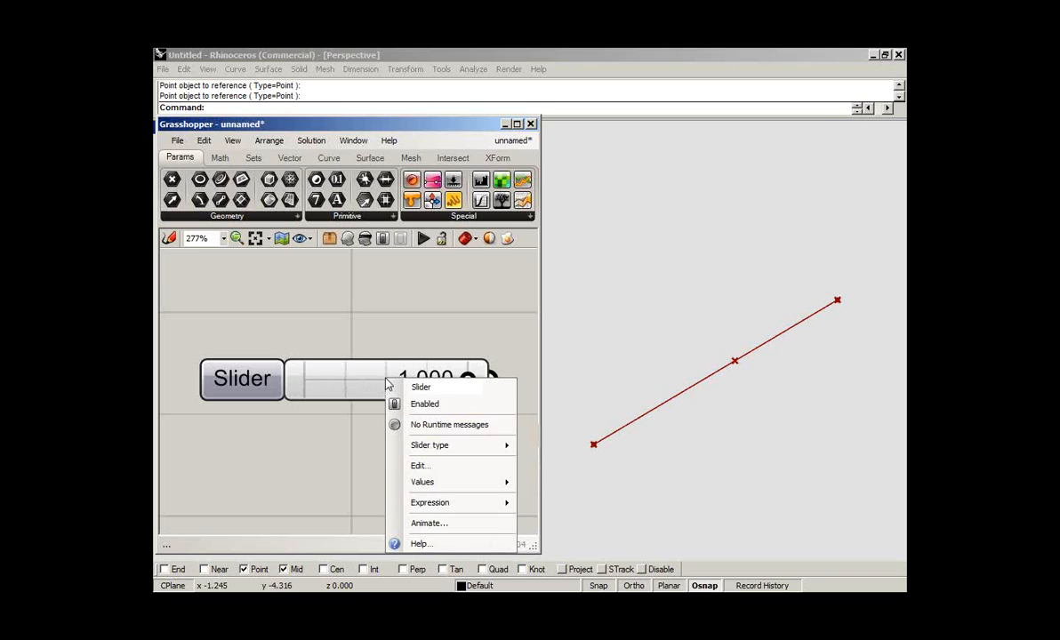
{"action": "left_click", "coordinate": [446, 469]}
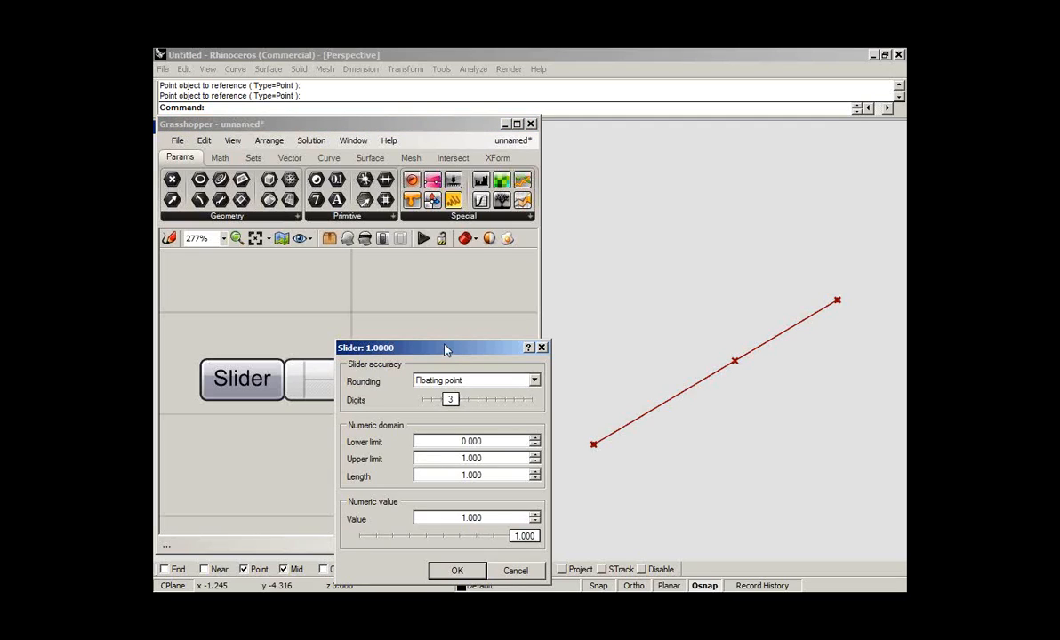
{"action": "left_click_drag", "start_coordinate": [445, 350], "coordinate": [408, 271]}
{"action": "double_click", "coordinate": [434, 381]}
{"action": "type", "text": "10"}
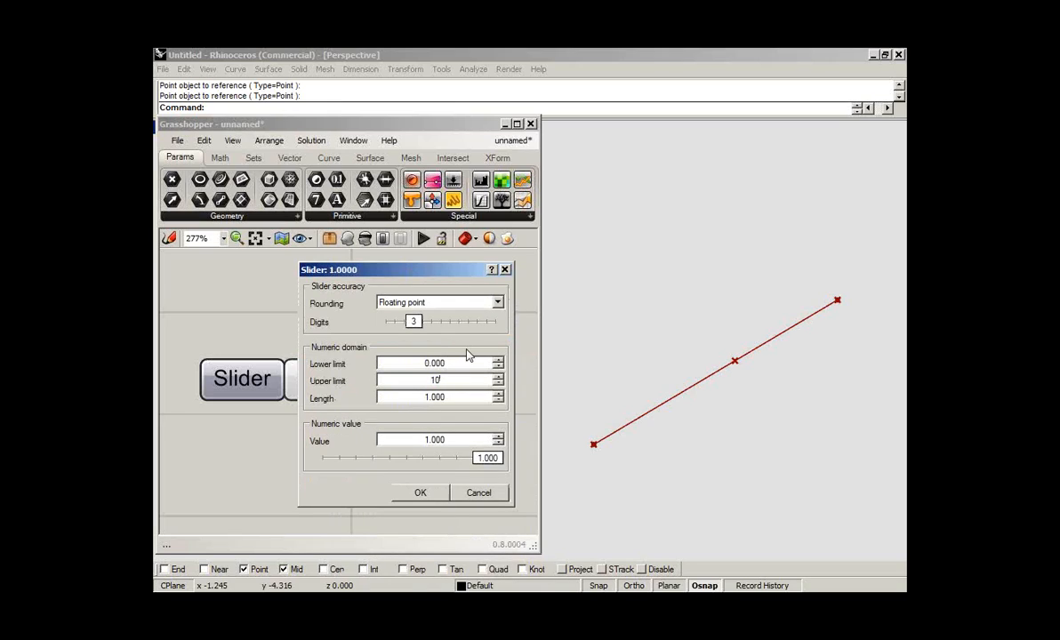
{"action": "key", "text": "Tab"}
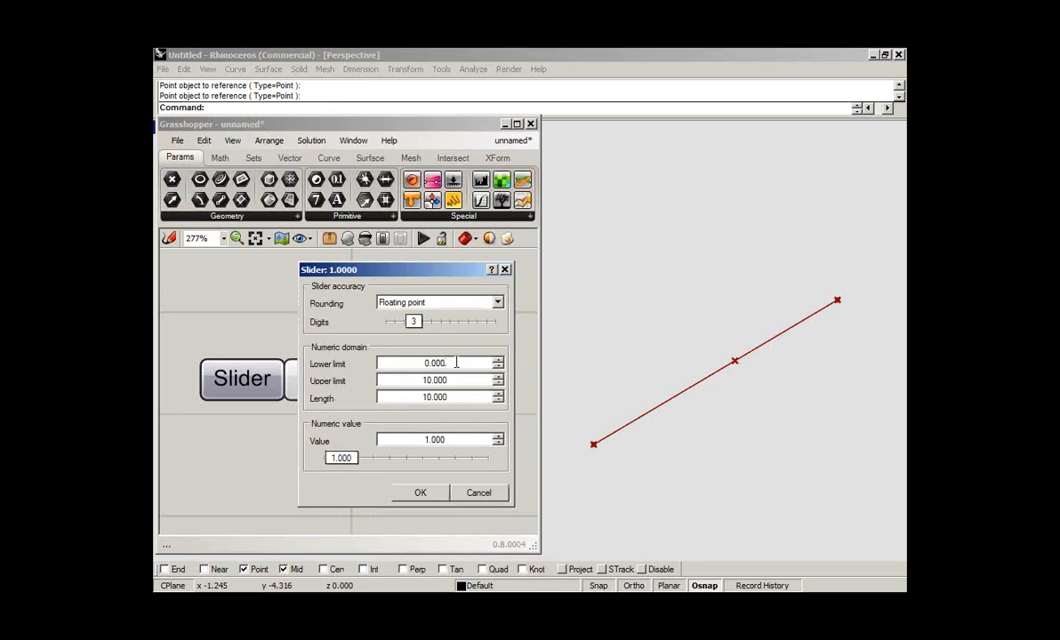
{"action": "left_click", "coordinate": [426, 494]}
{"action": "left_click_drag", "start_coordinate": [325, 389], "coordinate": [495, 391]}
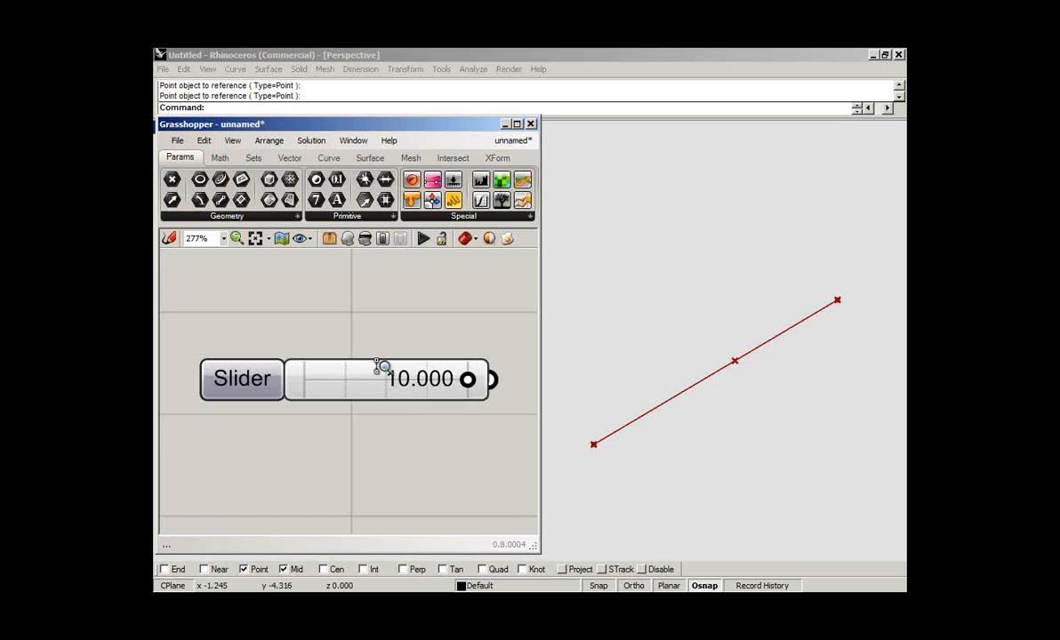
- Move the Number Slider closer beneath the CurvePoint component, roughly aligning their output ends
{"action": "scroll", "coordinate": [381, 372], "scroll_direction": "down", "scroll_amount": 1}
{"action": "scroll", "coordinate": [381, 373], "scroll_direction": "down", "scroll_amount": 5}
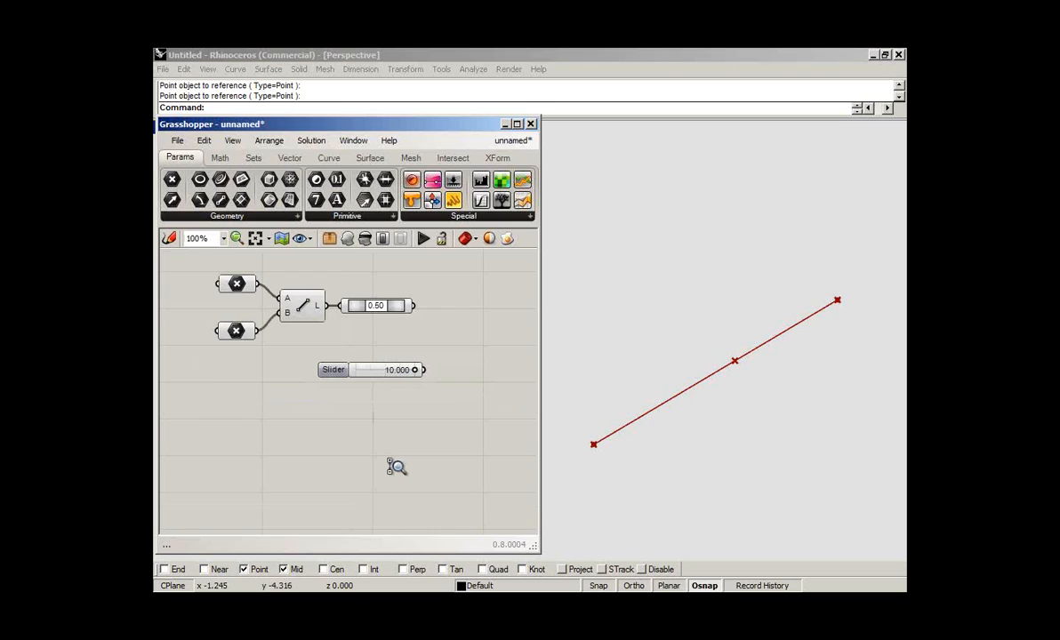
{"action": "right_click_drag", "start_coordinate": [425, 335], "coordinate": [396, 403]}
{"action": "scroll", "coordinate": [396, 403], "scroll_direction": "up", "scroll_amount": 2}
{"action": "left_click_drag", "start_coordinate": [340, 464], "coordinate": [326, 440]}
{"action": "left_click", "coordinate": [394, 385]}
- Select the CurvePoint component and the Number Slider in turn to identify their viewport geometry, and clear the selection
{"action": "left_click", "coordinate": [363, 355]}
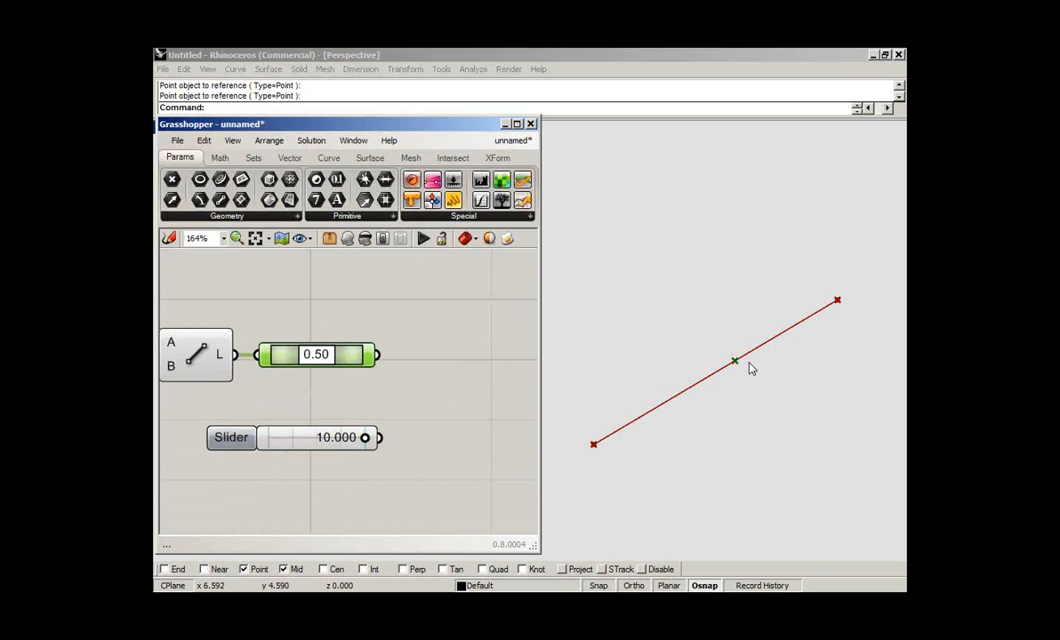
{"action": "left_click", "coordinate": [331, 447]}
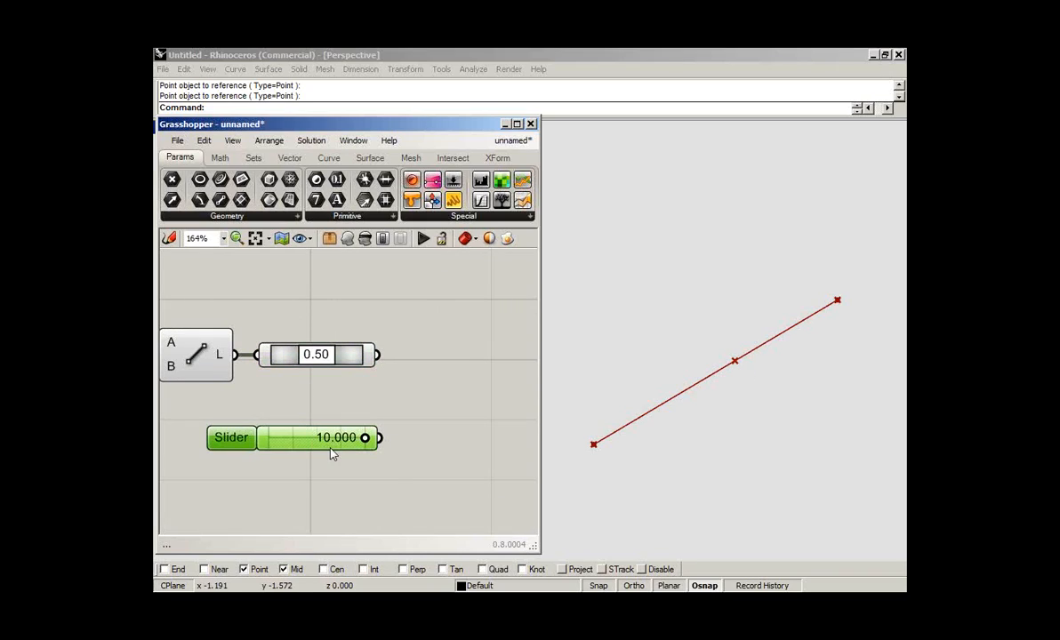
{"action": "left_click", "coordinate": [422, 407]}
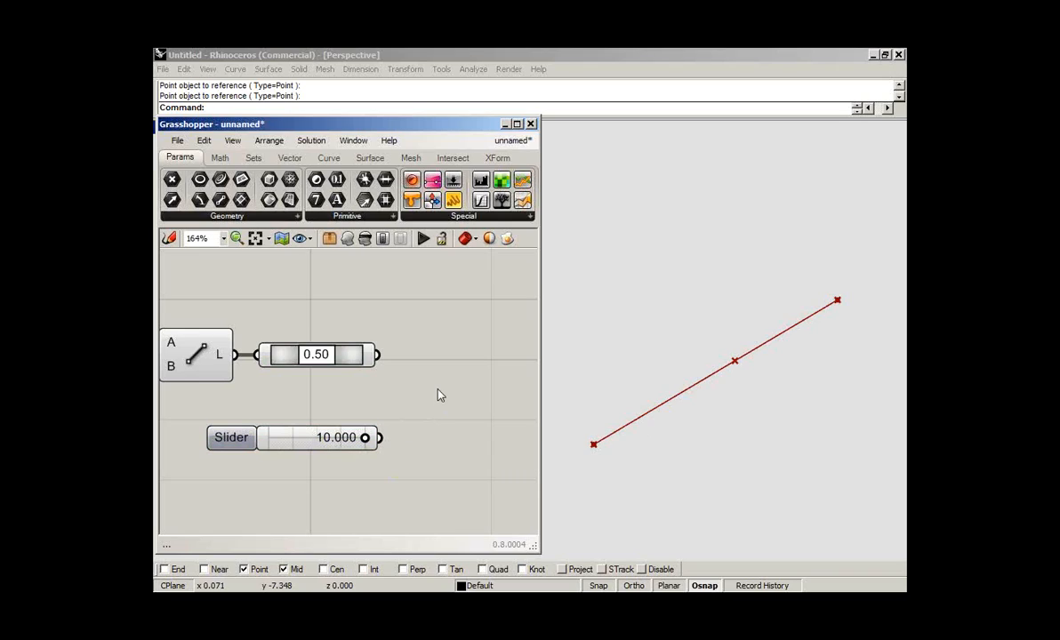
- Find the Move component with the keyword "move" and place it after the CurvePoint component and slider
{"action": "double_click", "coordinate": [436, 389]}
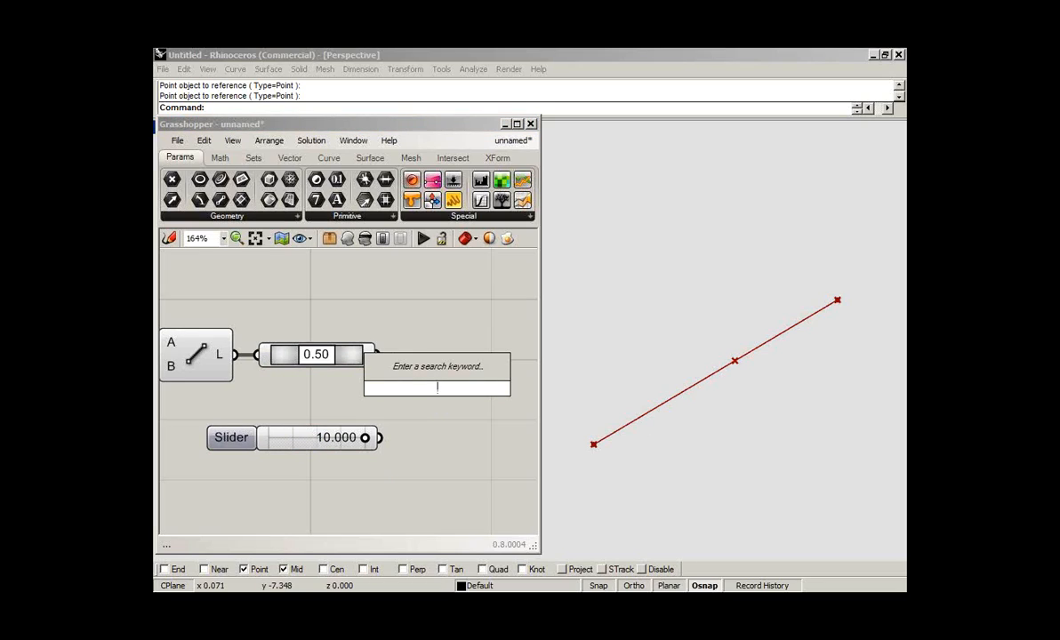
{"action": "type", "text": "move"}
{"action": "left_click", "coordinate": [412, 375]}
{"action": "left_click_drag", "start_coordinate": [437, 383], "coordinate": [467, 390]}
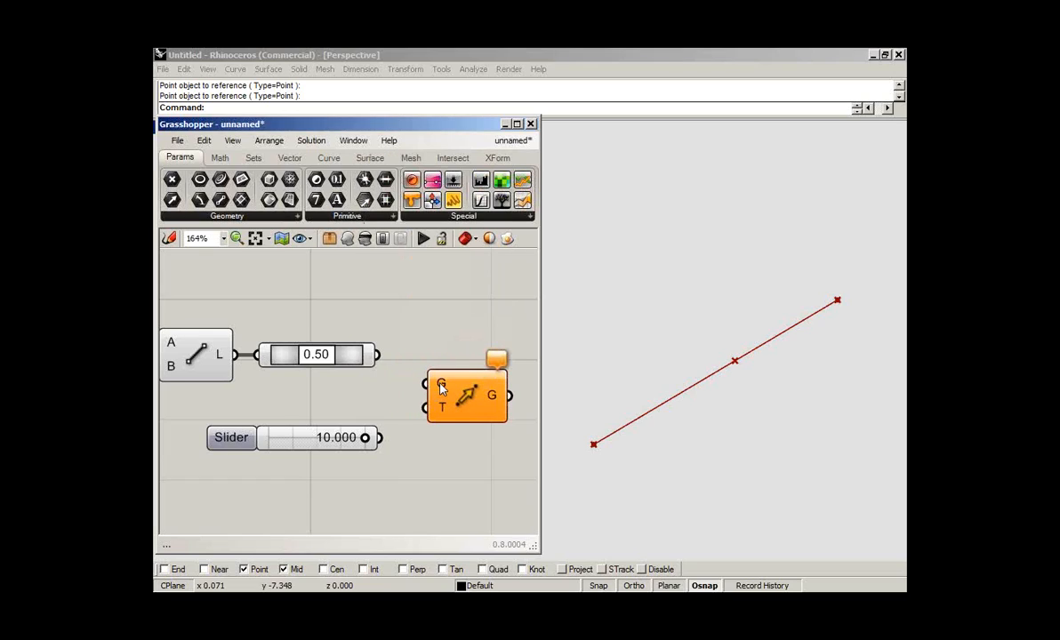
- Examine the Move component's G and T inputs and connect the CurvePoint output to its G input
{"action": "scroll", "coordinate": [437, 381], "scroll_direction": "up", "scroll_amount": 2}
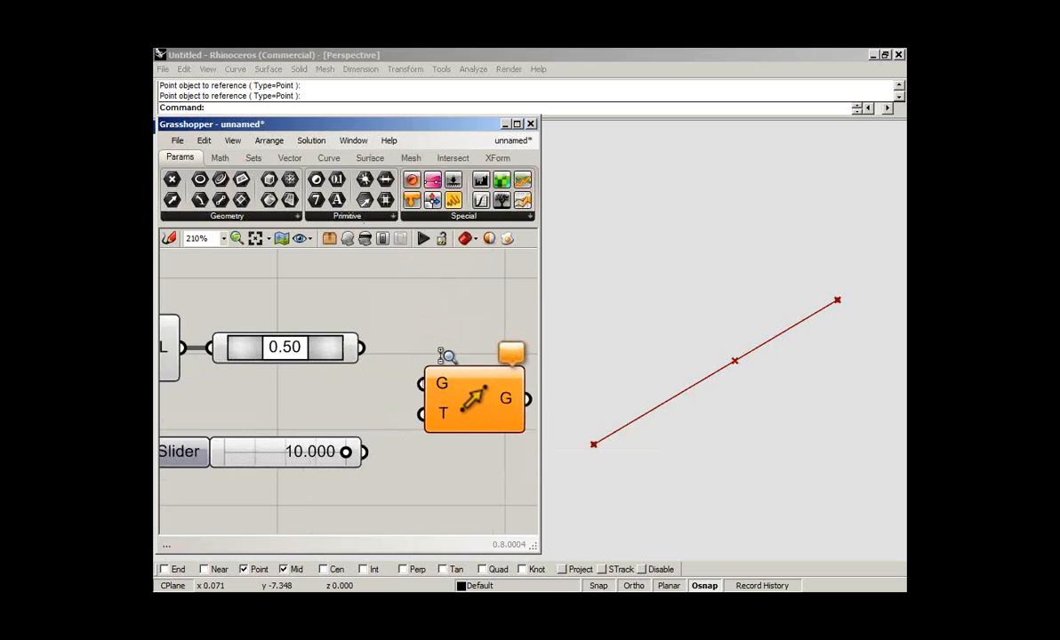
{"action": "scroll", "coordinate": [445, 355], "scroll_direction": "up", "scroll_amount": 4}
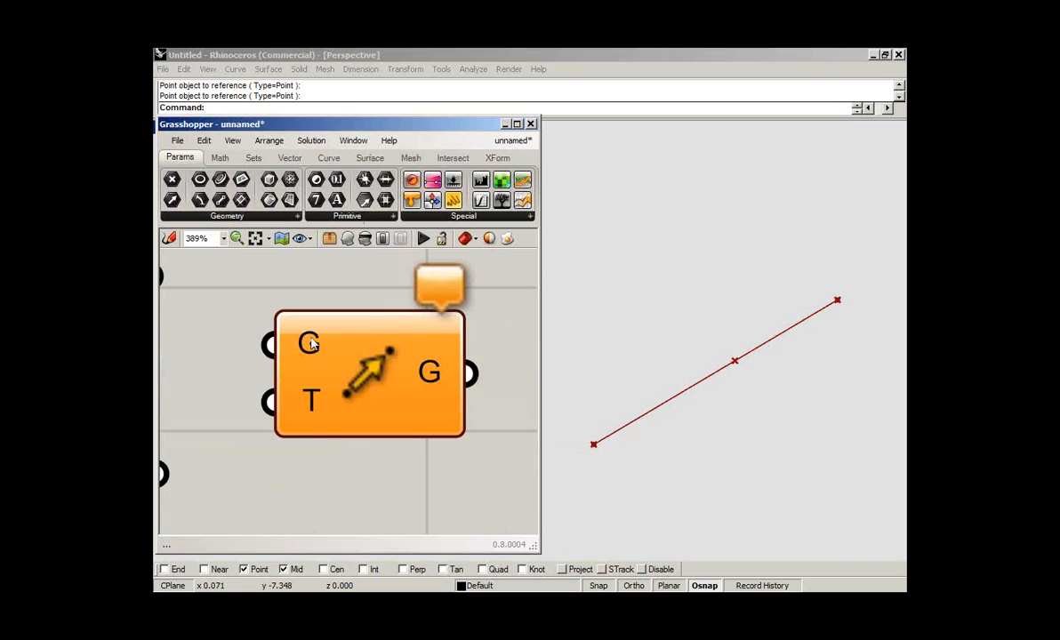
{"action": "mouse_move", "coordinate": [305, 407]}
{"action": "scroll", "coordinate": [437, 354], "scroll_direction": "down", "scroll_amount": 1}
{"action": "scroll", "coordinate": [436, 372], "scroll_direction": "down", "scroll_amount": 1}
{"action": "left_click_drag", "start_coordinate": [265, 305], "coordinate": [337, 348]}
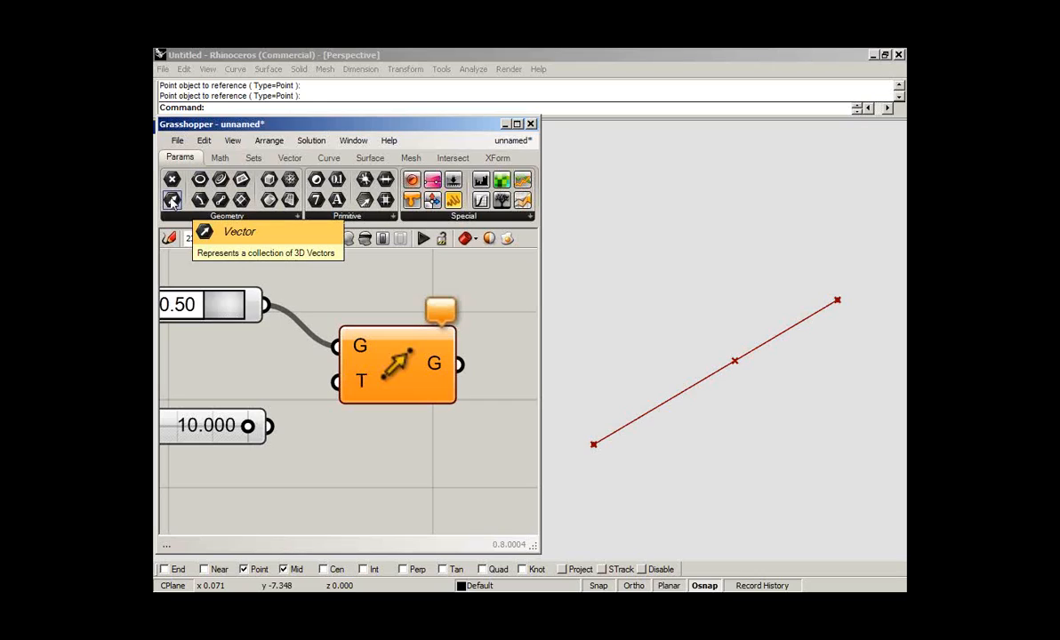
- Add a Vector parameter to the canvas before the Move component's T input, between CurvePoint and the slider
{"action": "left_click_drag", "start_coordinate": [172, 200], "coordinate": [233, 381]}
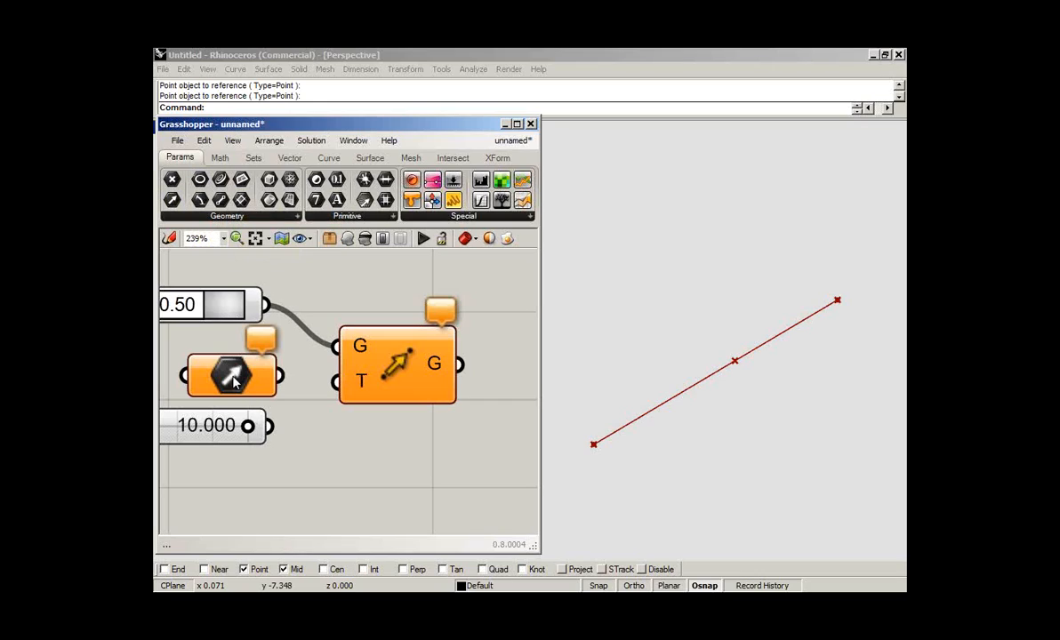